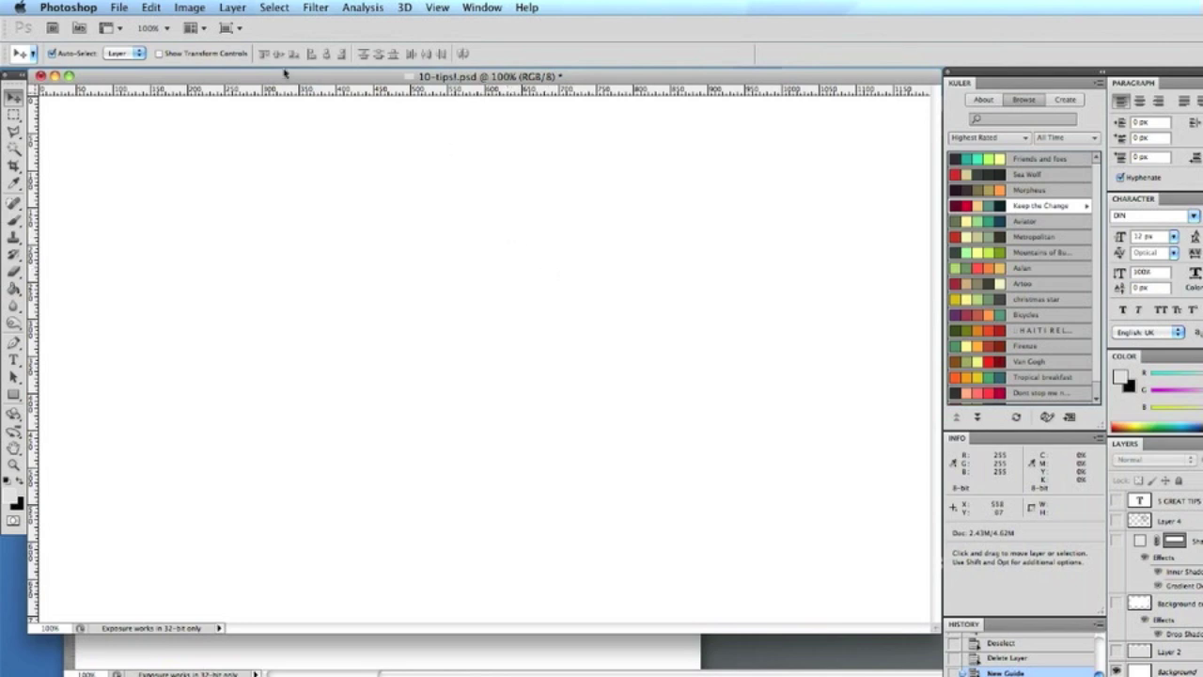
# Step: Start a new document and review its 1200 × 900 px, 72 ppi, RGB Color settings
pyautogui.click(120, 9)
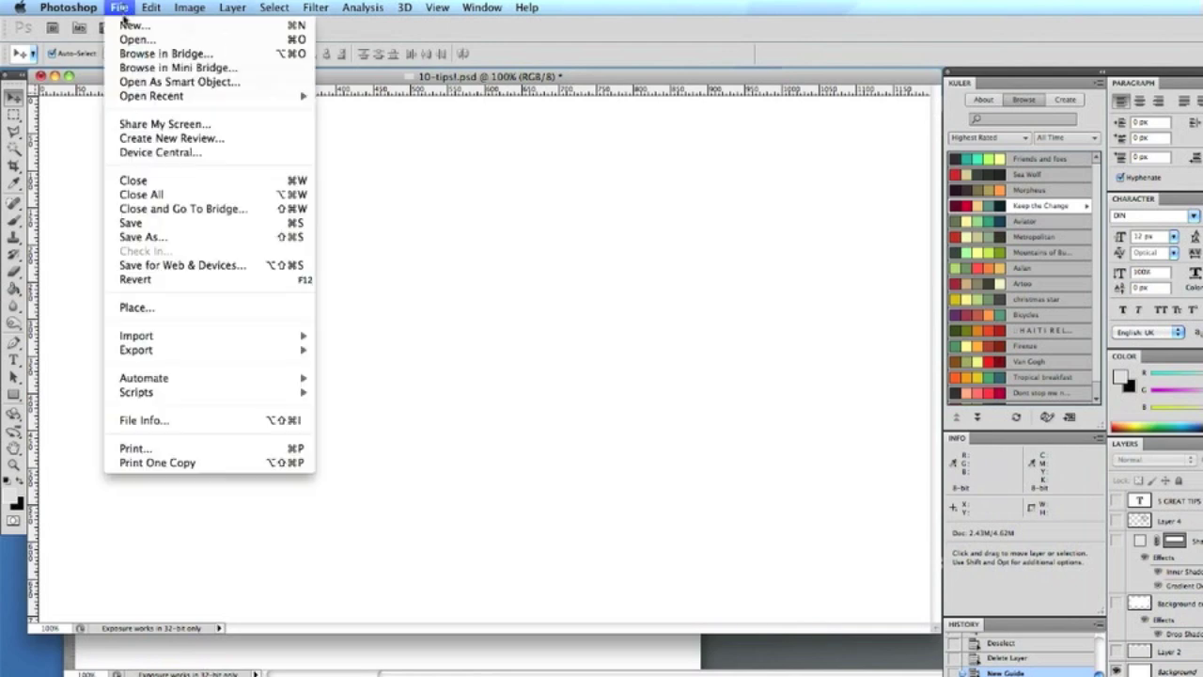
pyautogui.click(127, 23)
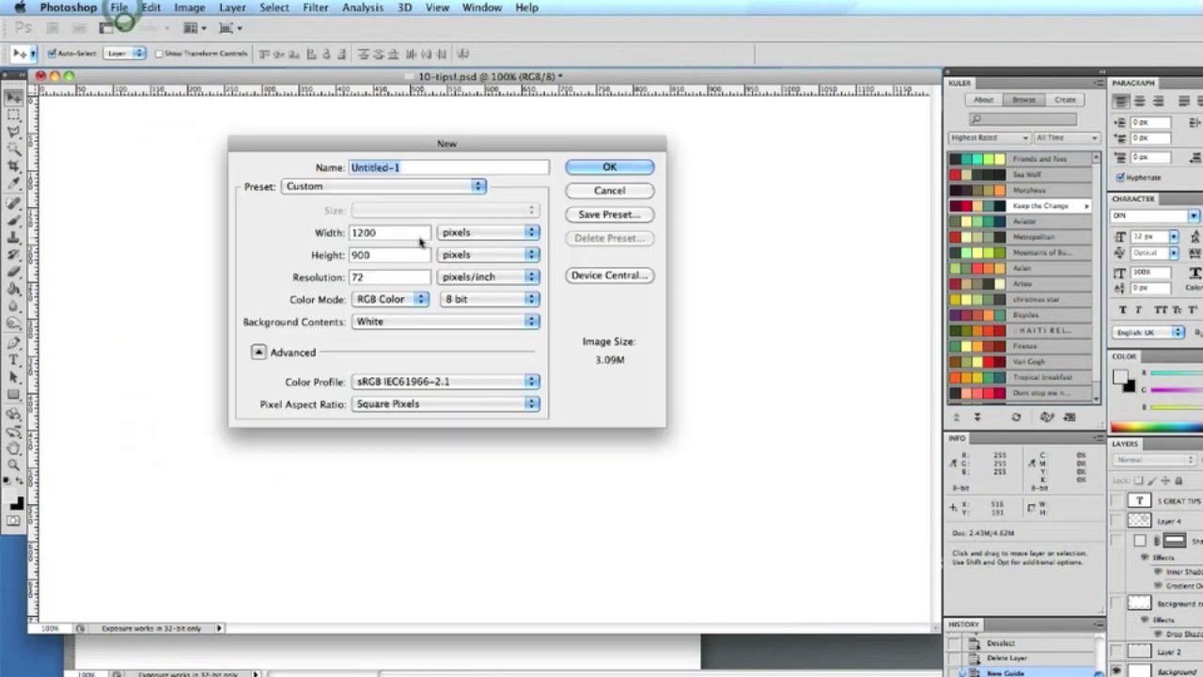
pyautogui.doubleClick(367, 276)
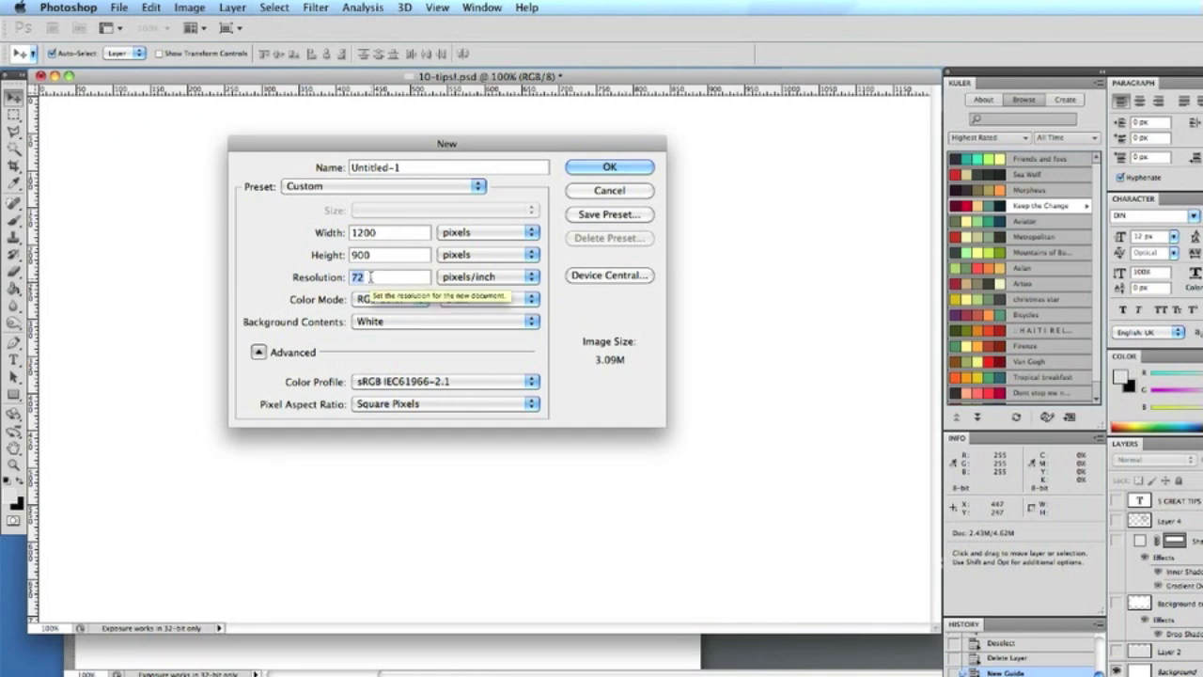
pyautogui.press('Up')
pyautogui.click(353, 305)
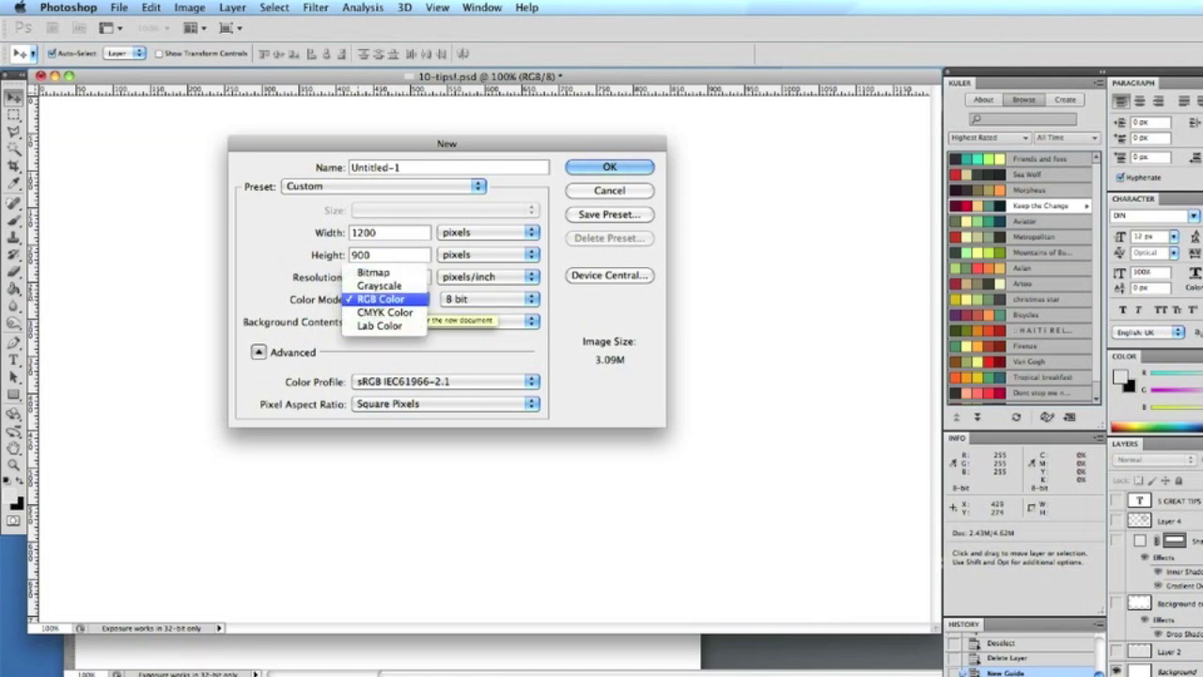
pyautogui.click(366, 299)
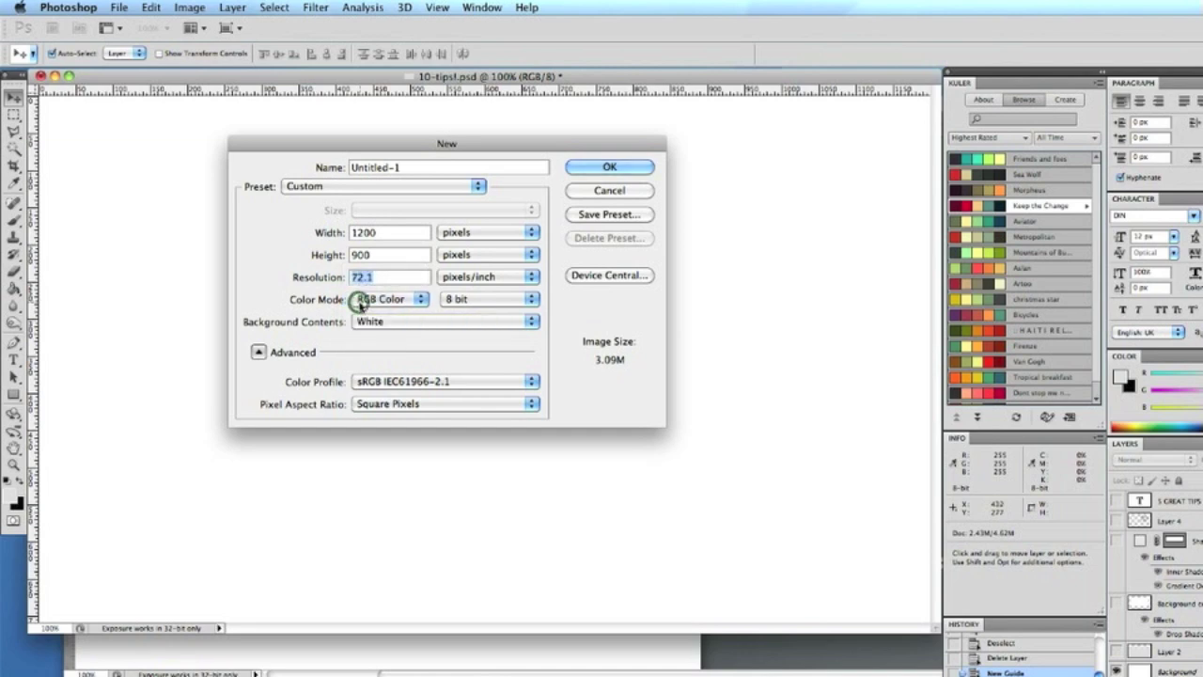
pyautogui.click(372, 278)
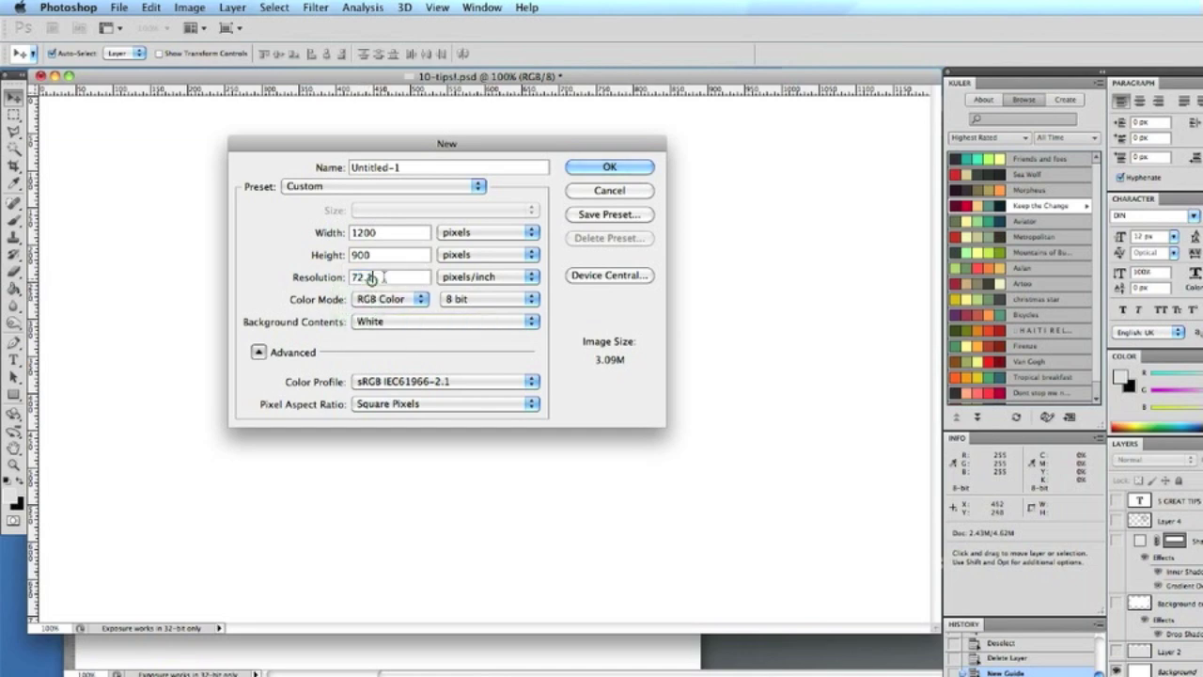
pyautogui.press('BackSpace')
pyautogui.press('BackSpace')
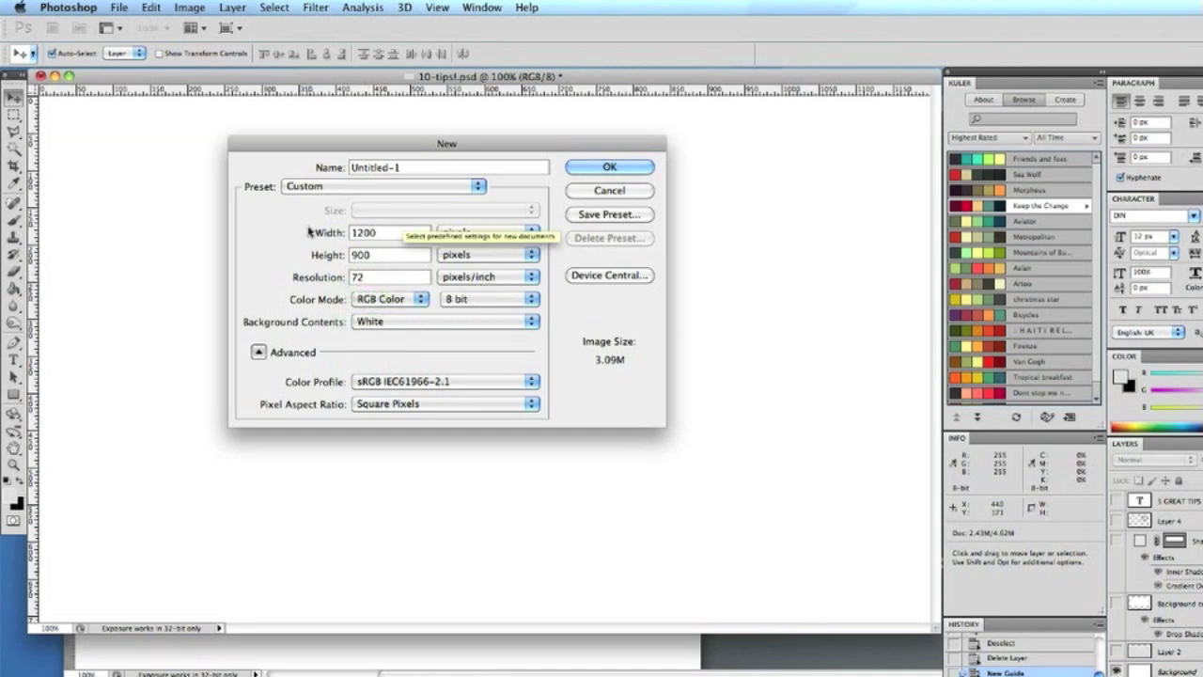
pyautogui.click(262, 233)
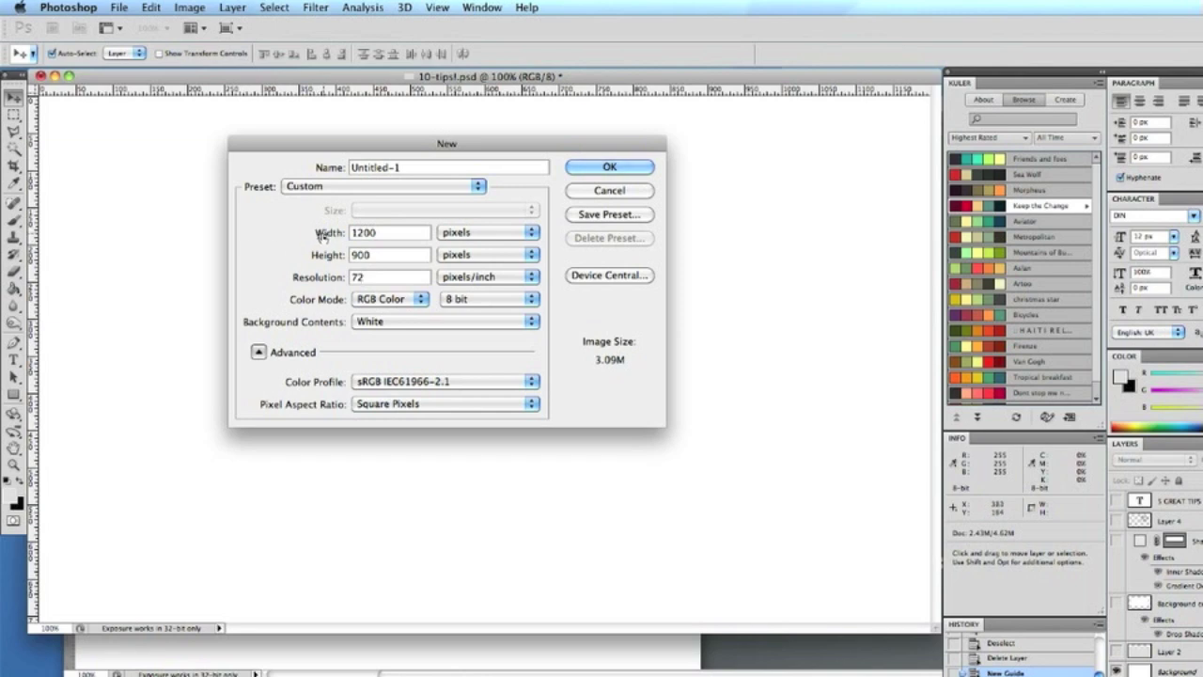
pyautogui.doubleClick(374, 231)
# Step: Cancel the New dialog, hide Layer 2, show Background copy, and turn on the cyan guides
pyautogui.click(579, 192)
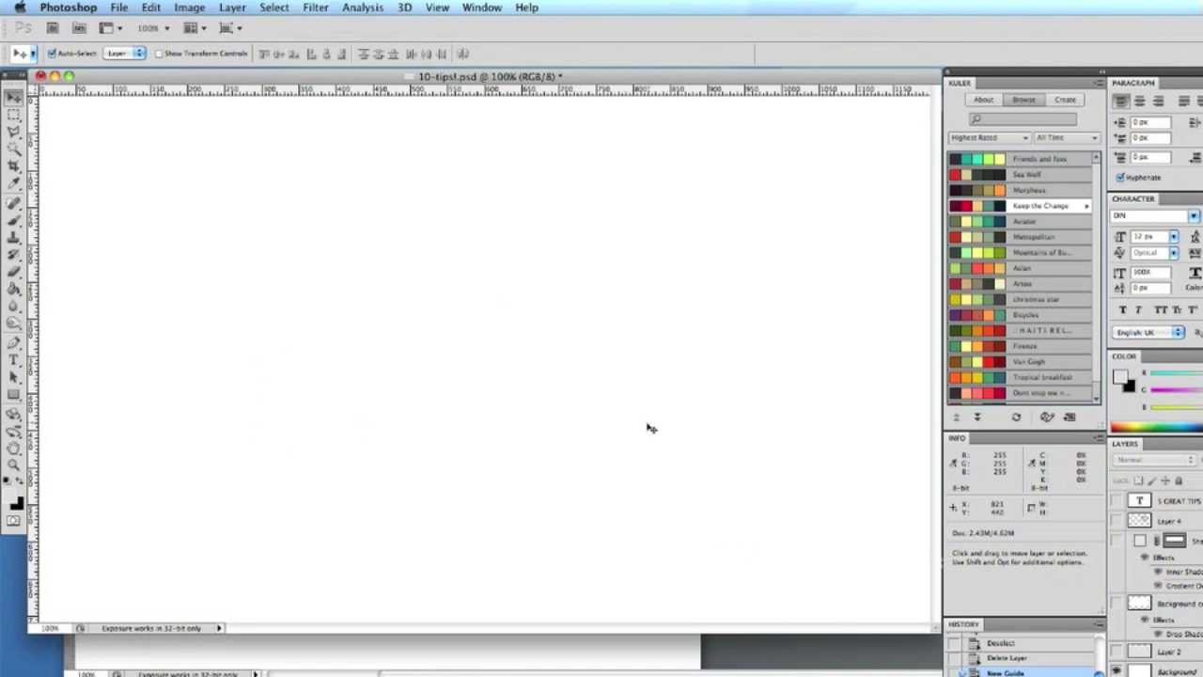
pyautogui.click(1115, 651)
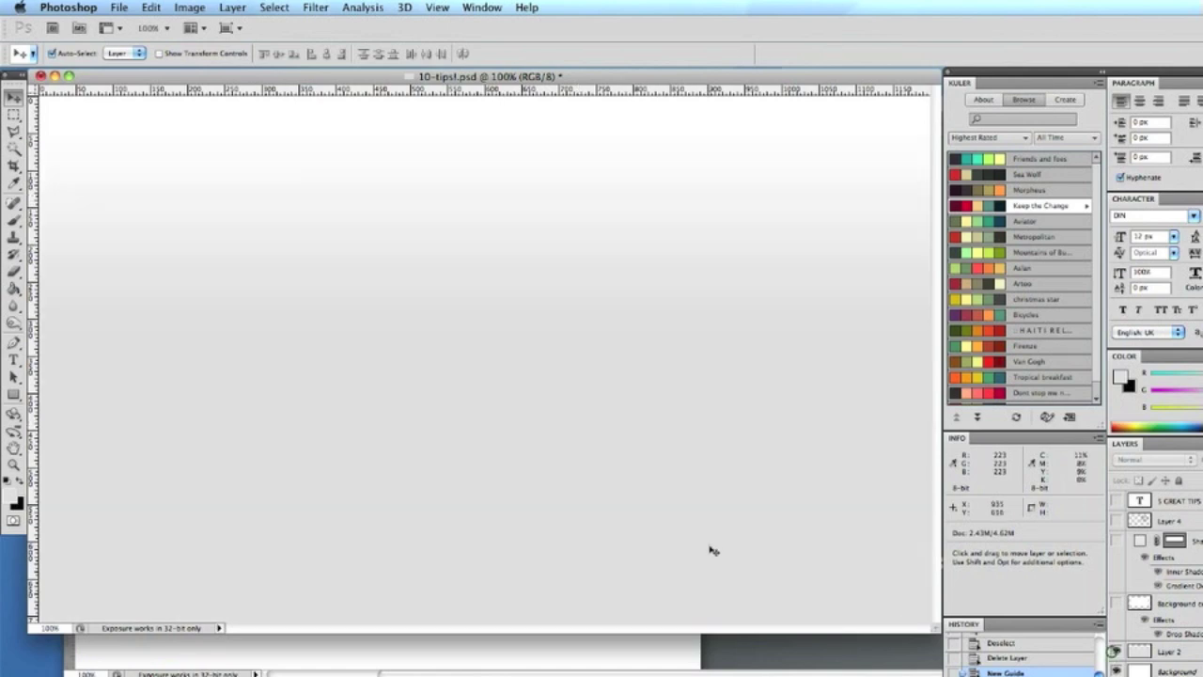
pyautogui.click(1116, 601)
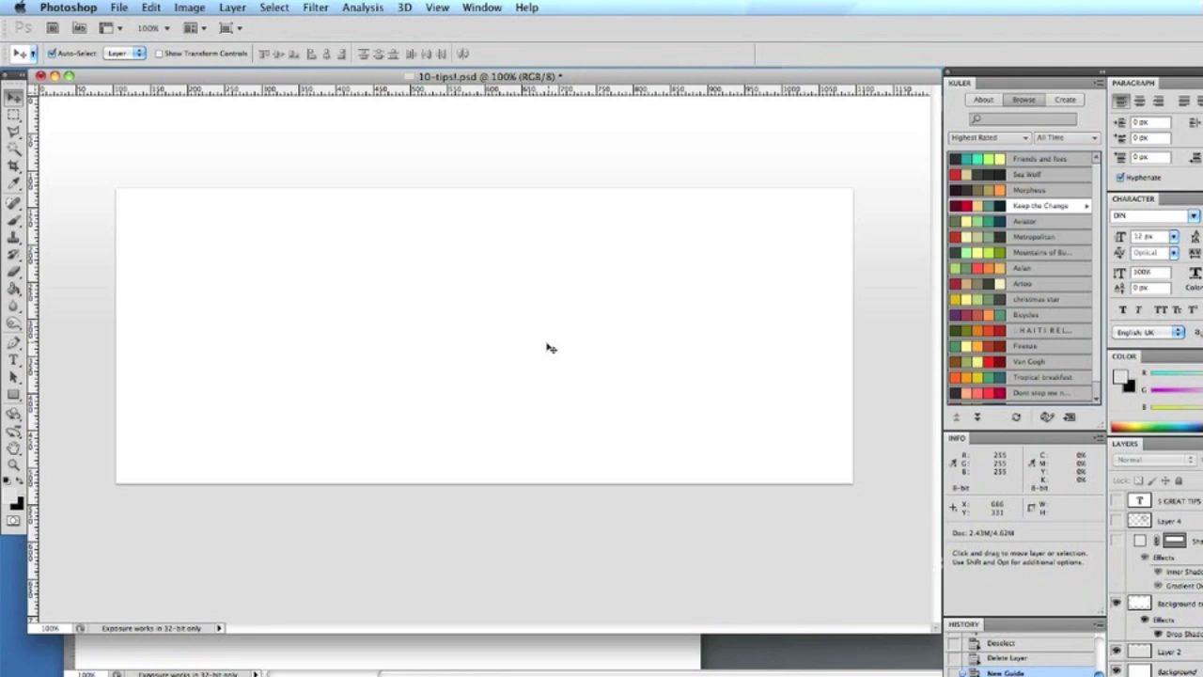
pyautogui.press('super+semicolon')
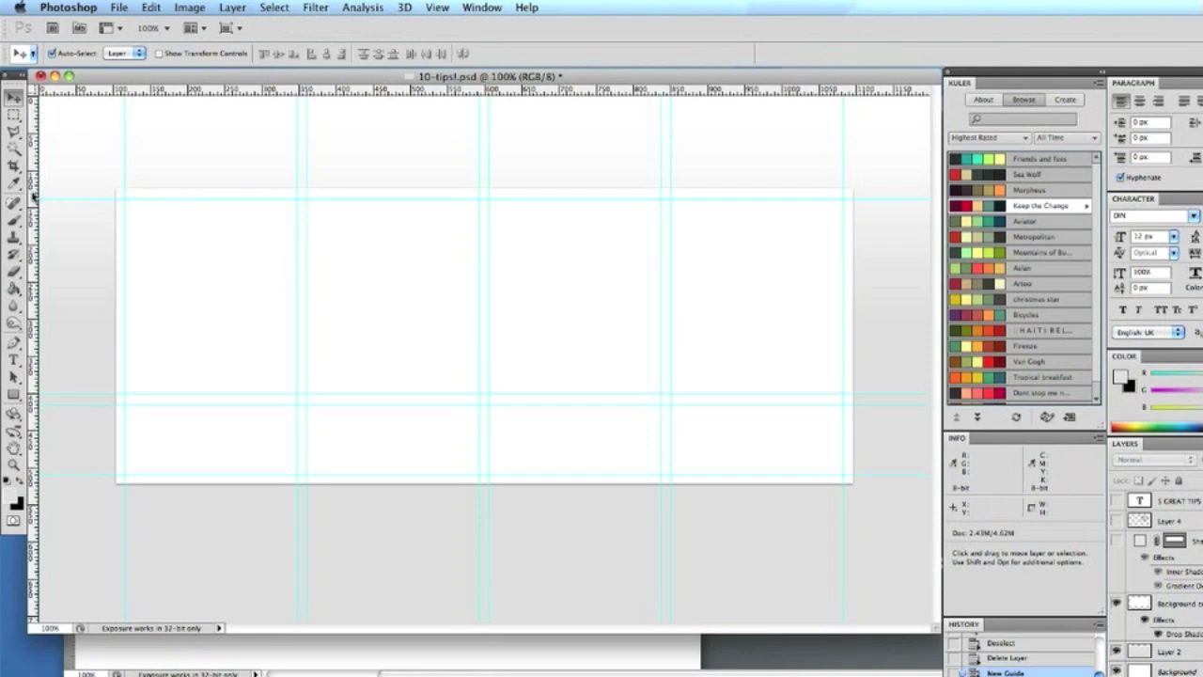
pyautogui.moveTo(34, 196)
pyautogui.mouseDown()
pyautogui.moveTo(216, 194)
pyautogui.moveTo(19, 201)
pyautogui.mouseUp()
pyautogui.moveTo(116, 92); pyautogui.dragTo(113, 125)
pyautogui.click(172, 124)
# Step: Zoom in on the left end of the banner with the Rectangle tool ready
pyautogui.click(13, 464)
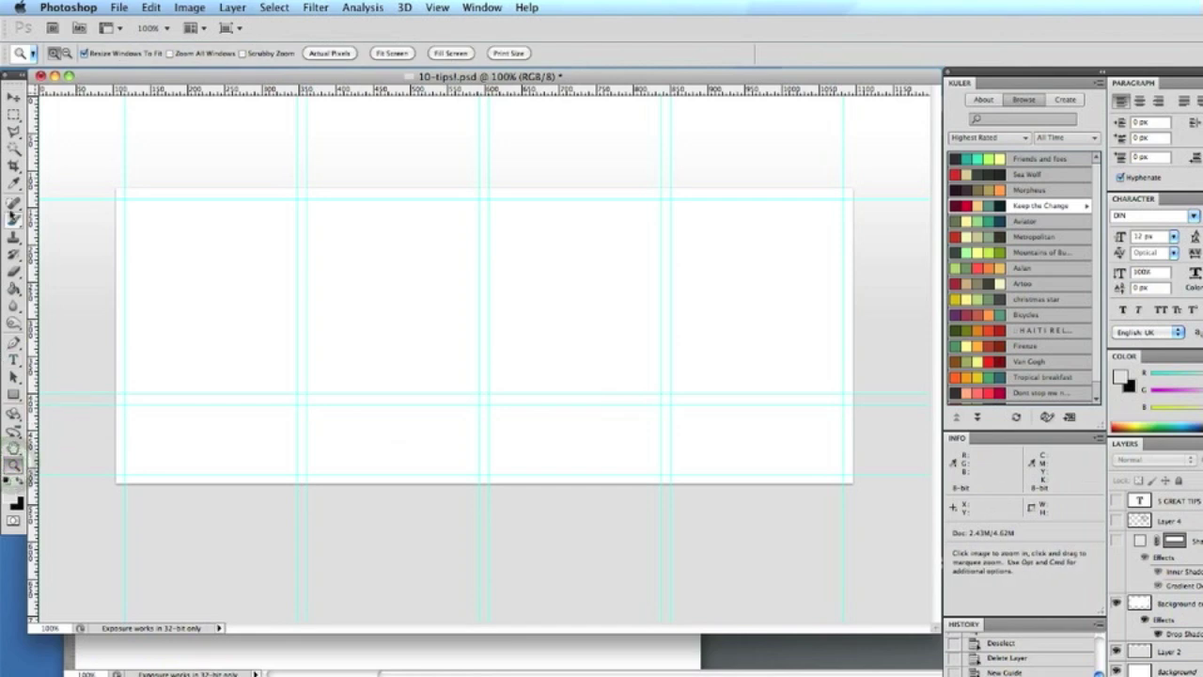
pyautogui.click(13, 395)
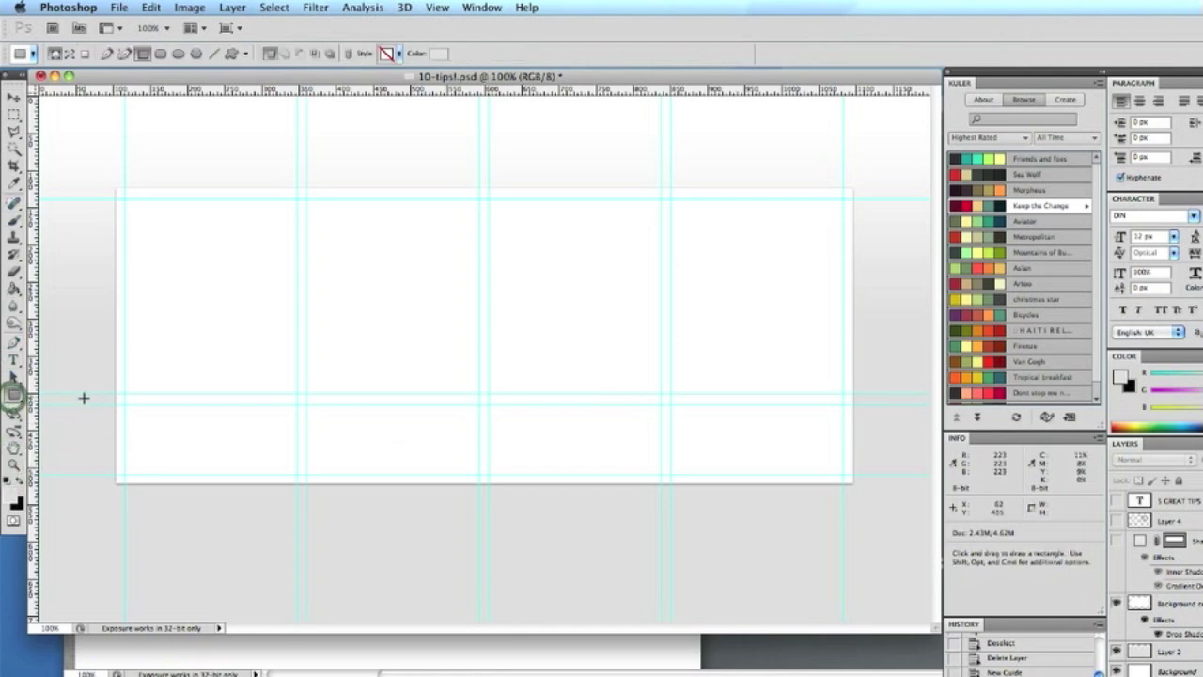
pyautogui.click(13, 465)
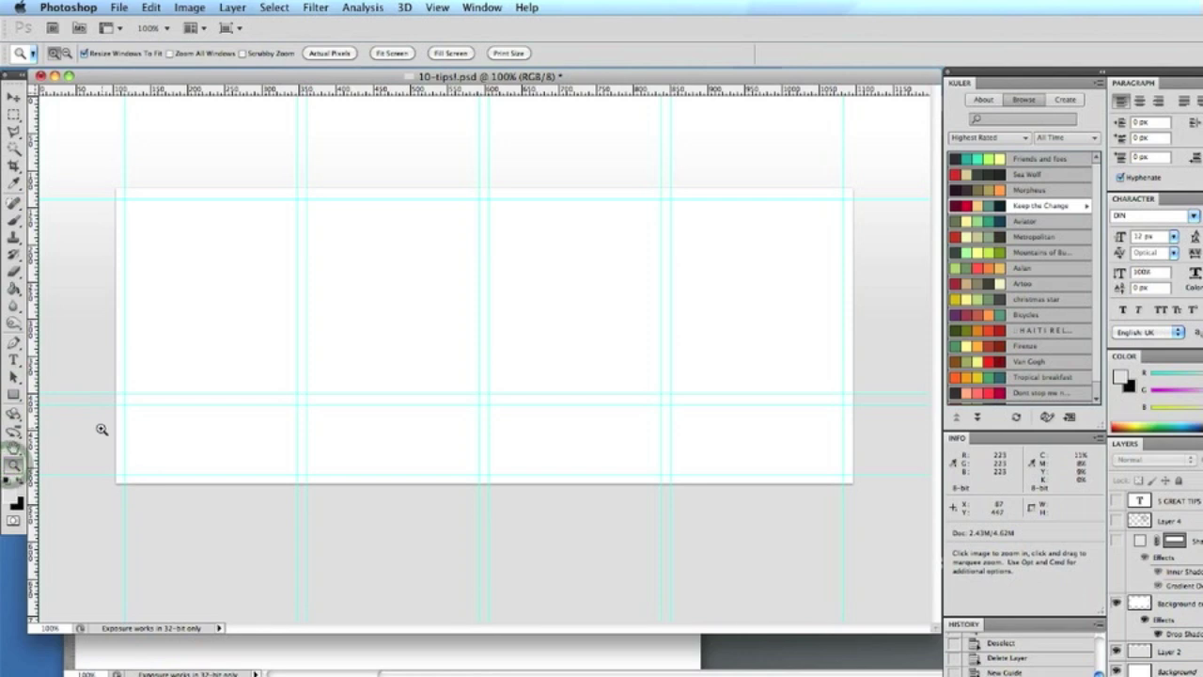
pyautogui.moveTo(100, 428); pyautogui.dragTo(183, 542)
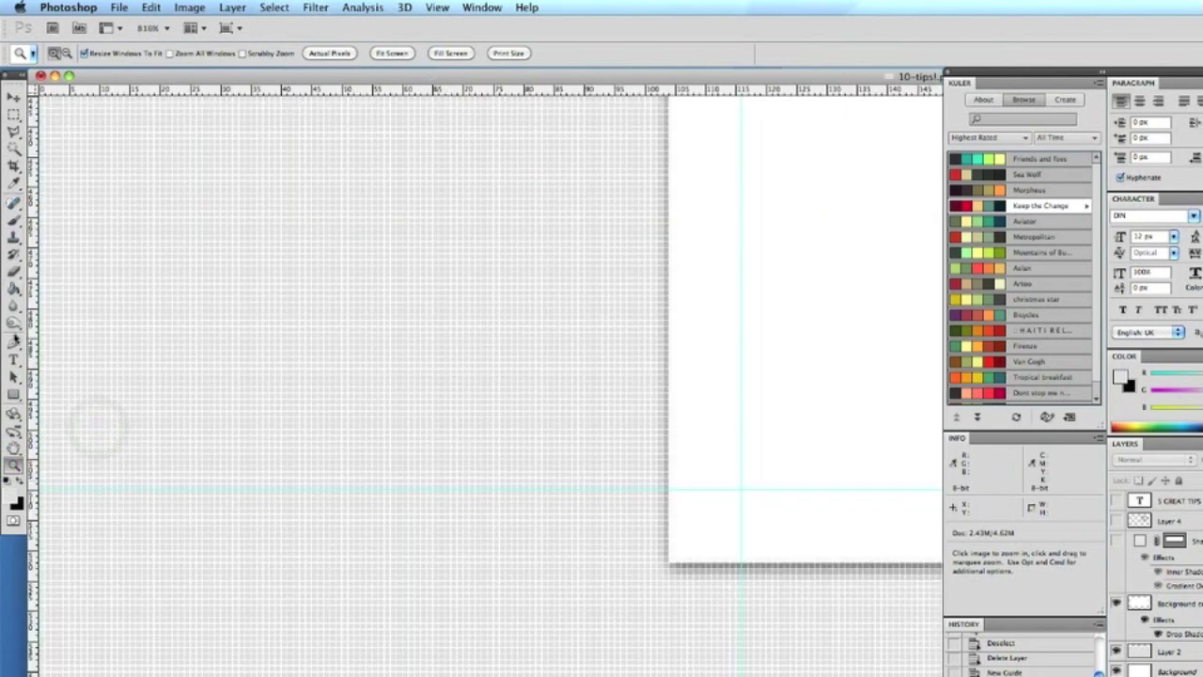
pyautogui.click(12, 396)
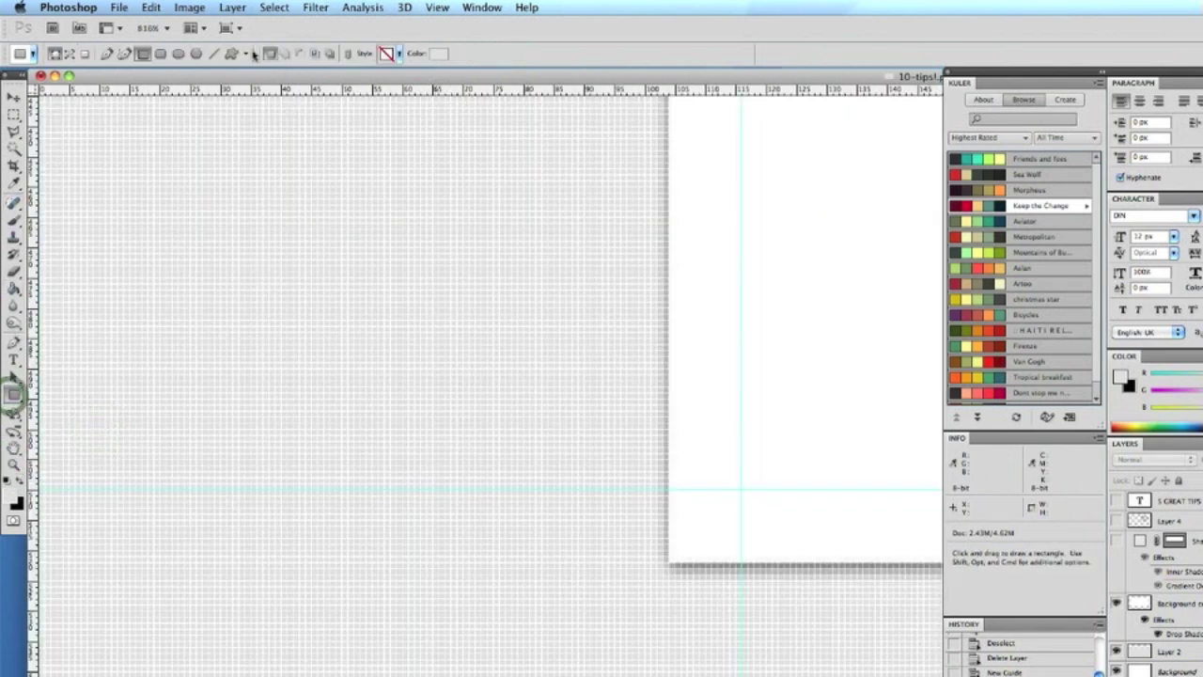
pyautogui.click(246, 54)
pyautogui.click(246, 54)
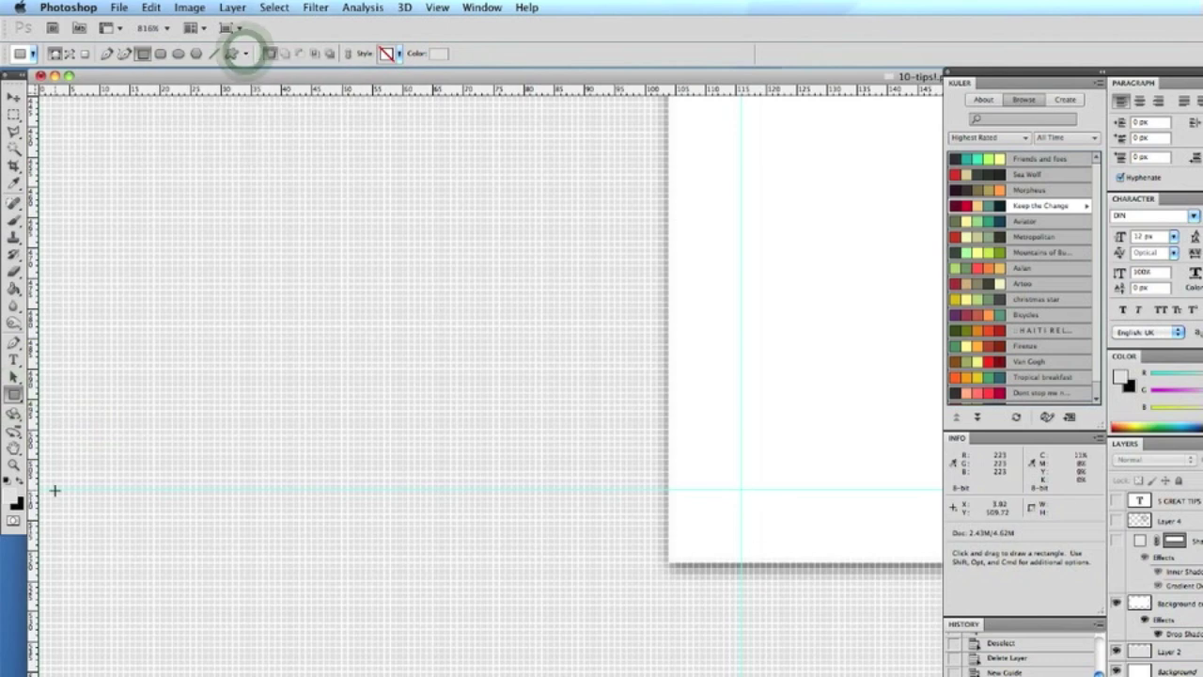
# Step: Set the foreground to red #f90c0c, draw a rectangle left of the banner and move it up-left
pyautogui.click(14, 496)
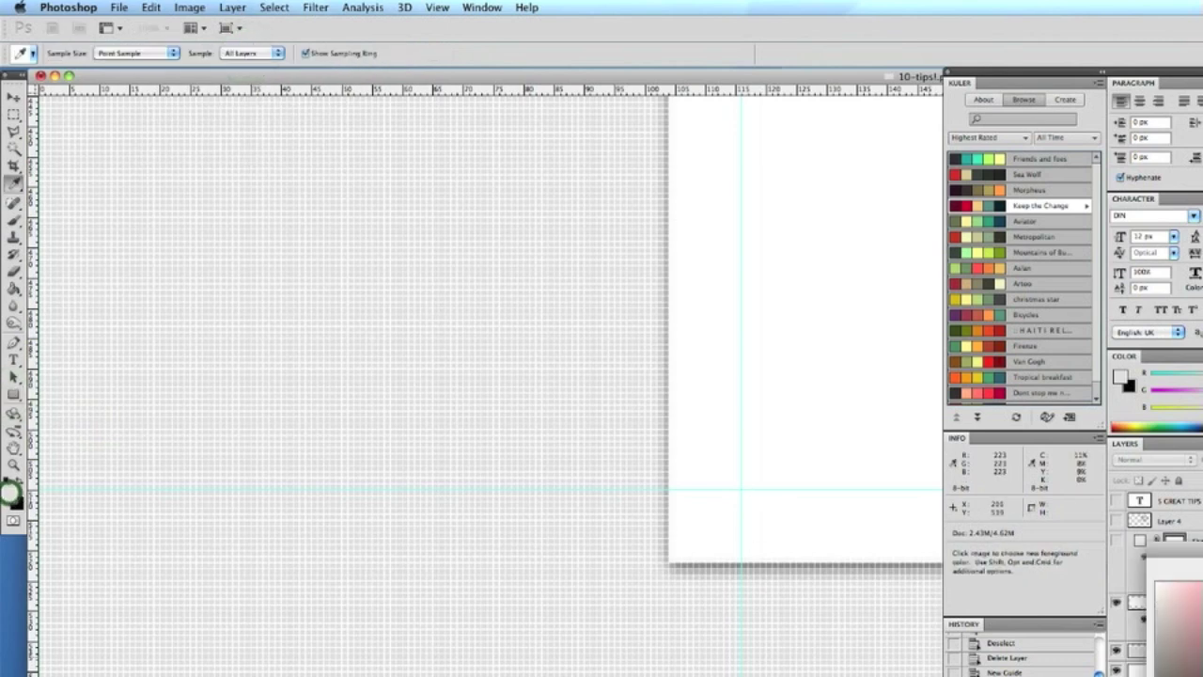
pyautogui.moveTo(1198, 558); pyautogui.dragTo(570, 408)
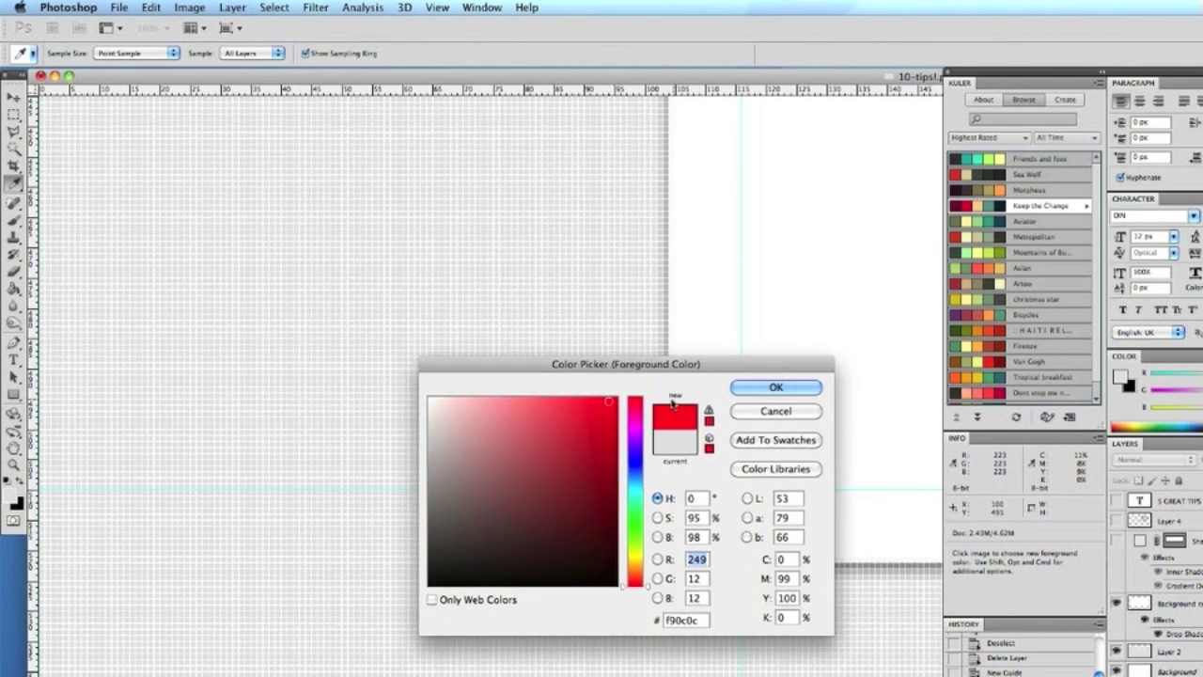
pyautogui.click(772, 385)
pyautogui.press('u')
pyautogui.moveTo(517, 371); pyautogui.dragTo(687, 582)
pyautogui.click(15, 100)
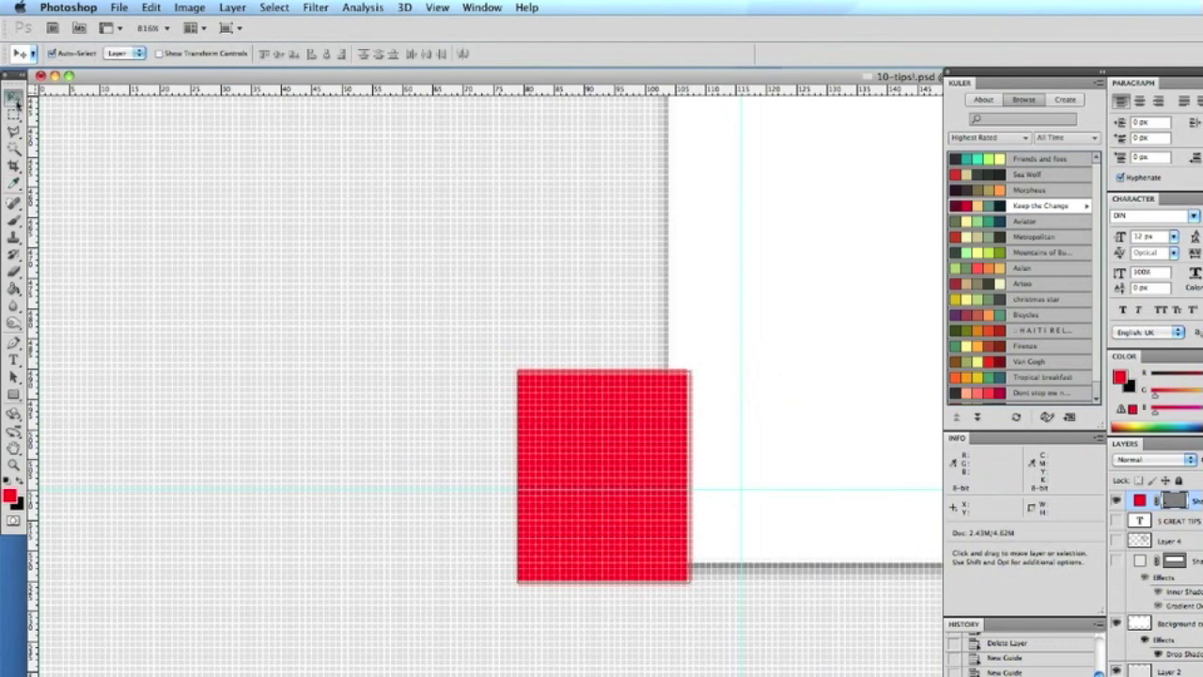
pyautogui.click(320, 274)
pyautogui.moveTo(612, 406); pyautogui.dragTo(548, 316)
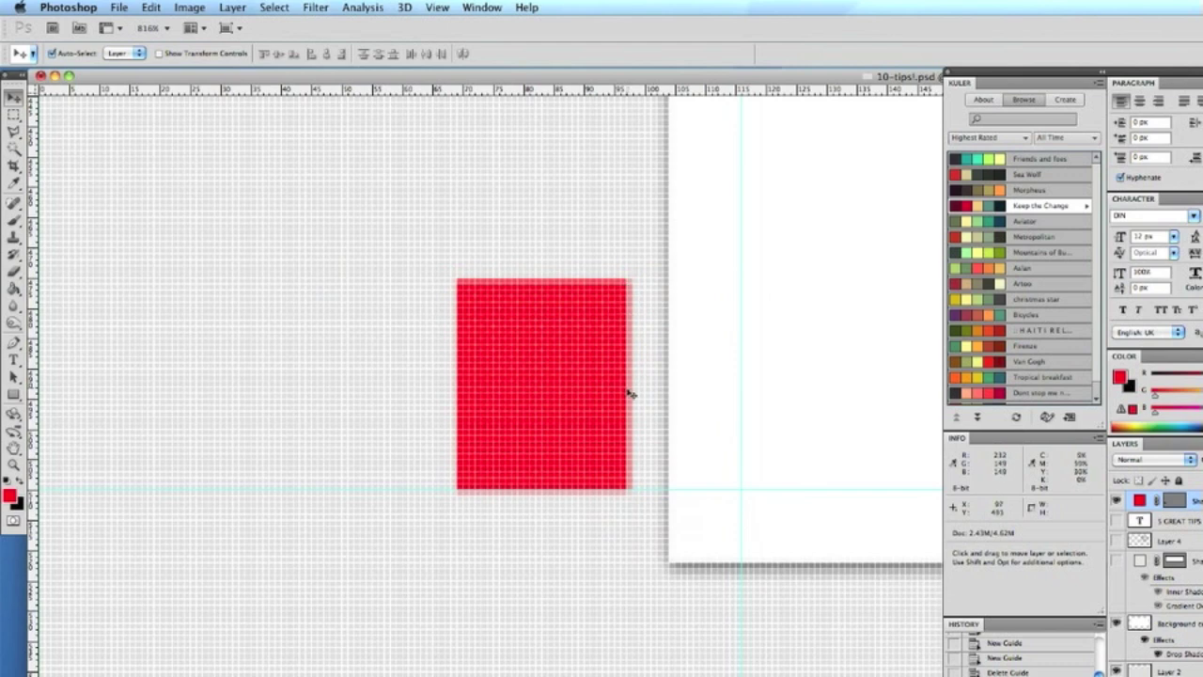
# Step: Delete the red rectangle, then draw a new one on the grey area and nudge it
pyautogui.press('Delete')
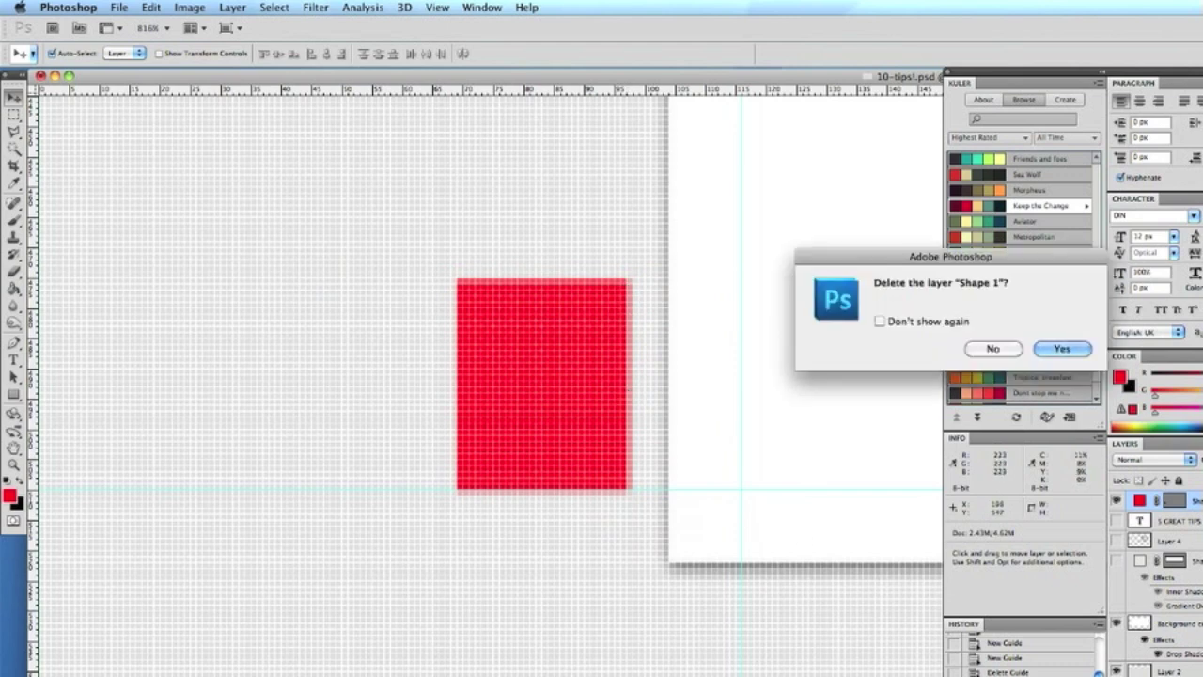
pyautogui.press('Return')
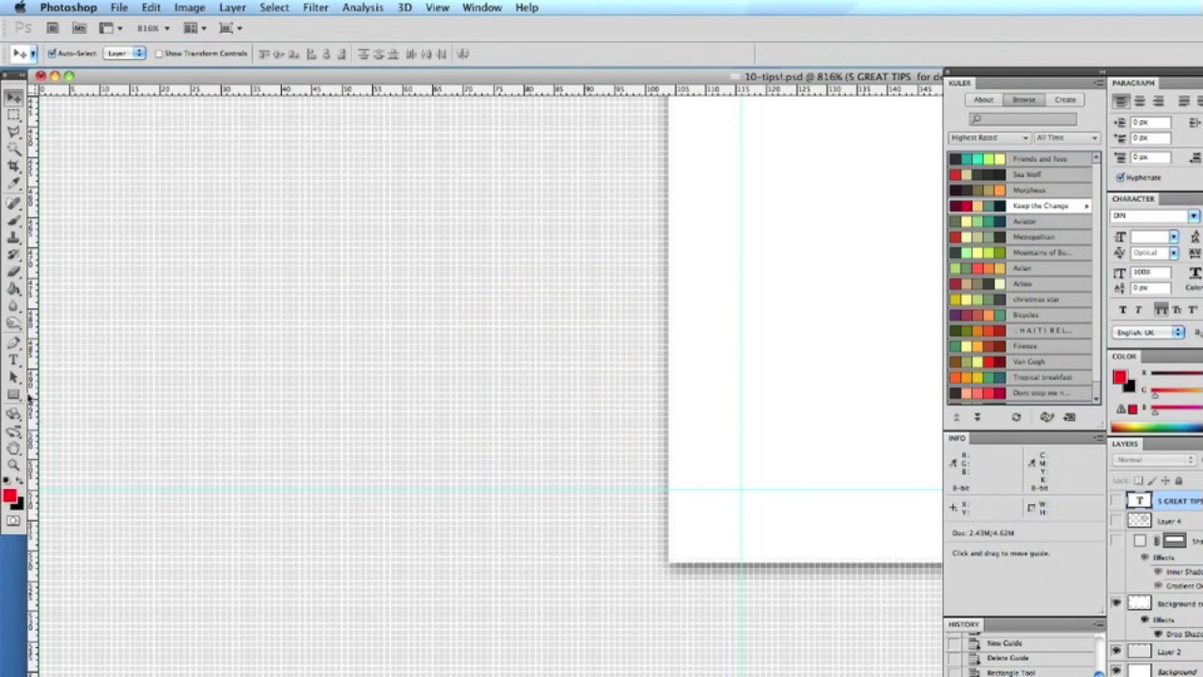
pyautogui.click(14, 396)
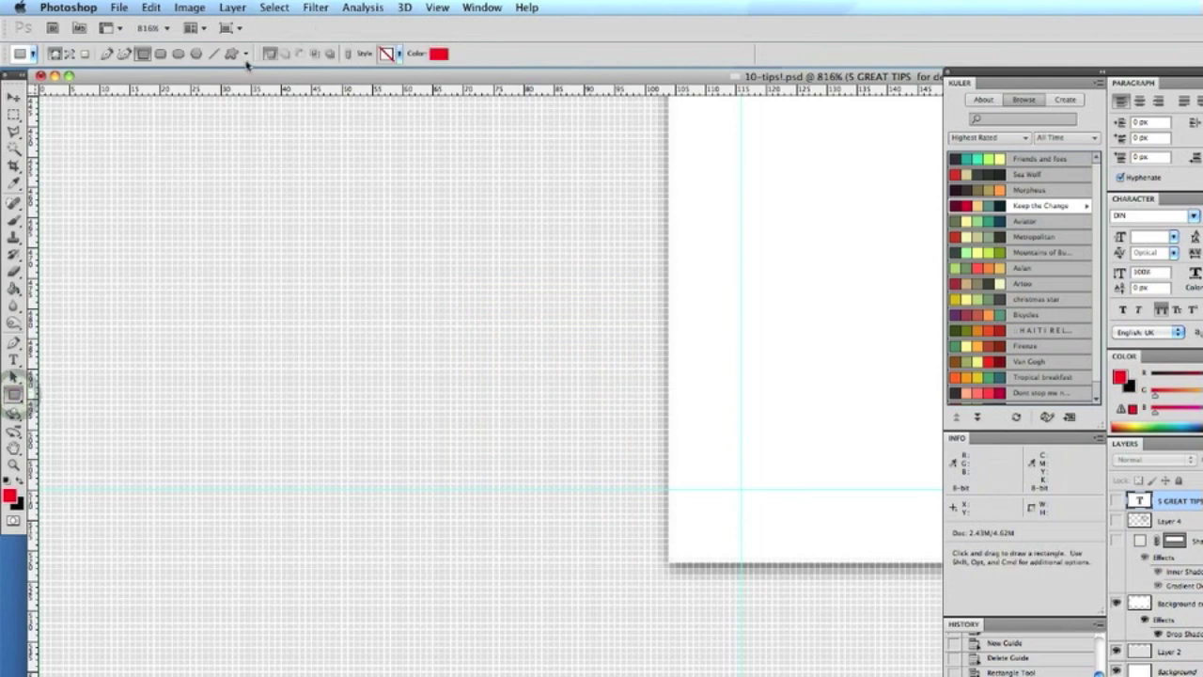
pyautogui.click(243, 54)
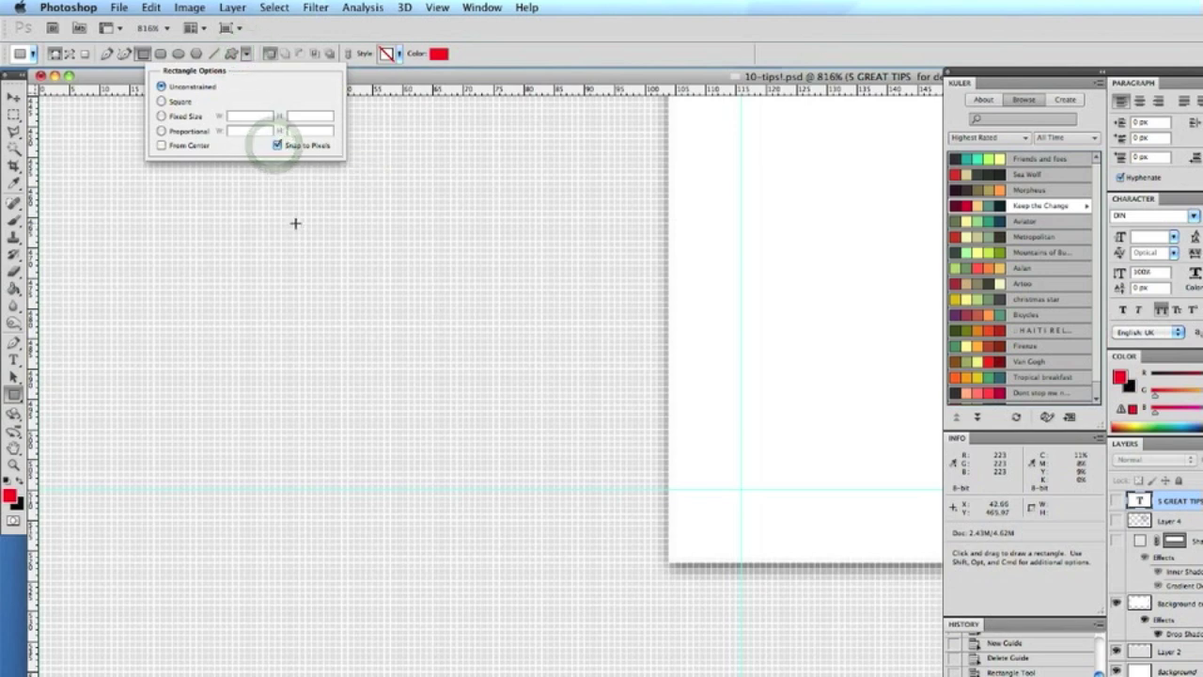
pyautogui.moveTo(351, 289); pyautogui.dragTo(534, 408)
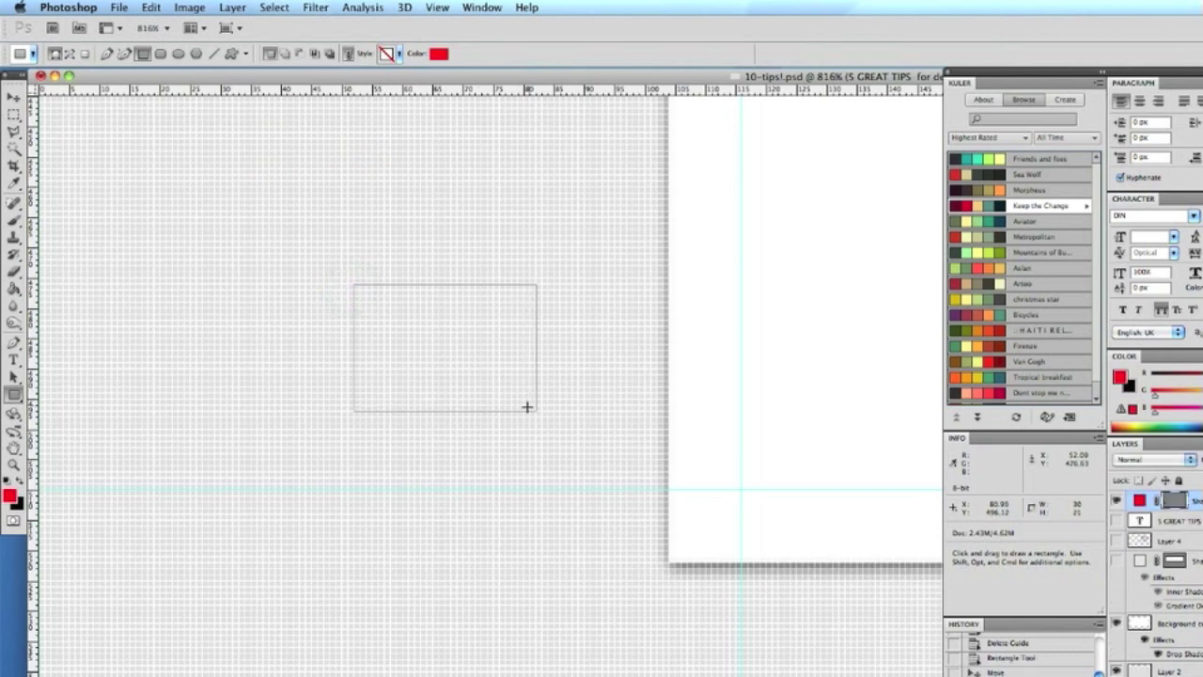
pyautogui.click(12, 100)
pyautogui.click(236, 222)
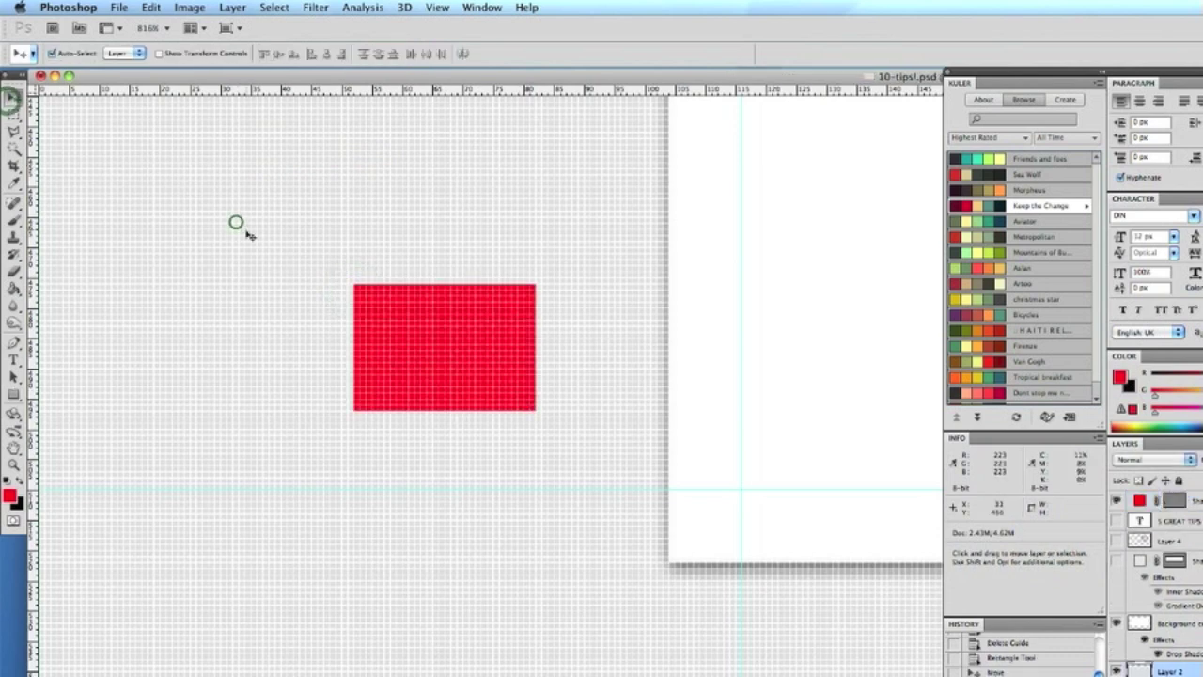
pyautogui.moveTo(371, 312); pyautogui.dragTo(362, 302)
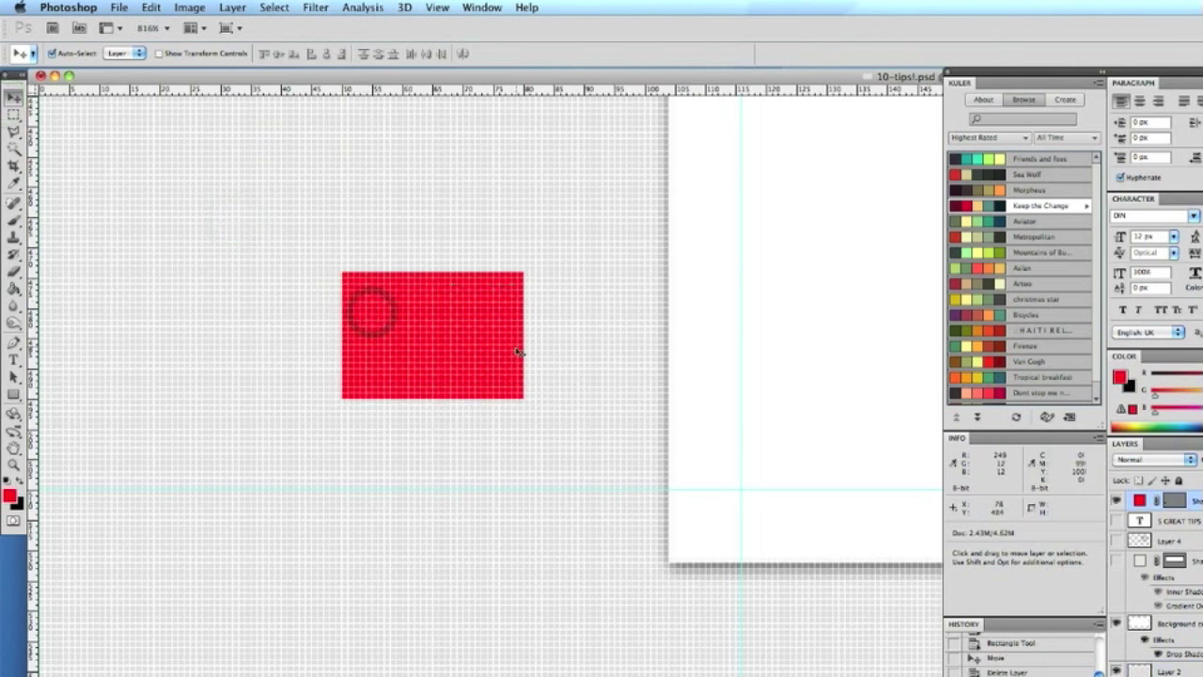
# Step: Delete the redrawn red rectangle's Shape 1 layer as well
pyautogui.scroll(-1, 489, 334)
pyautogui.click(467, 320)
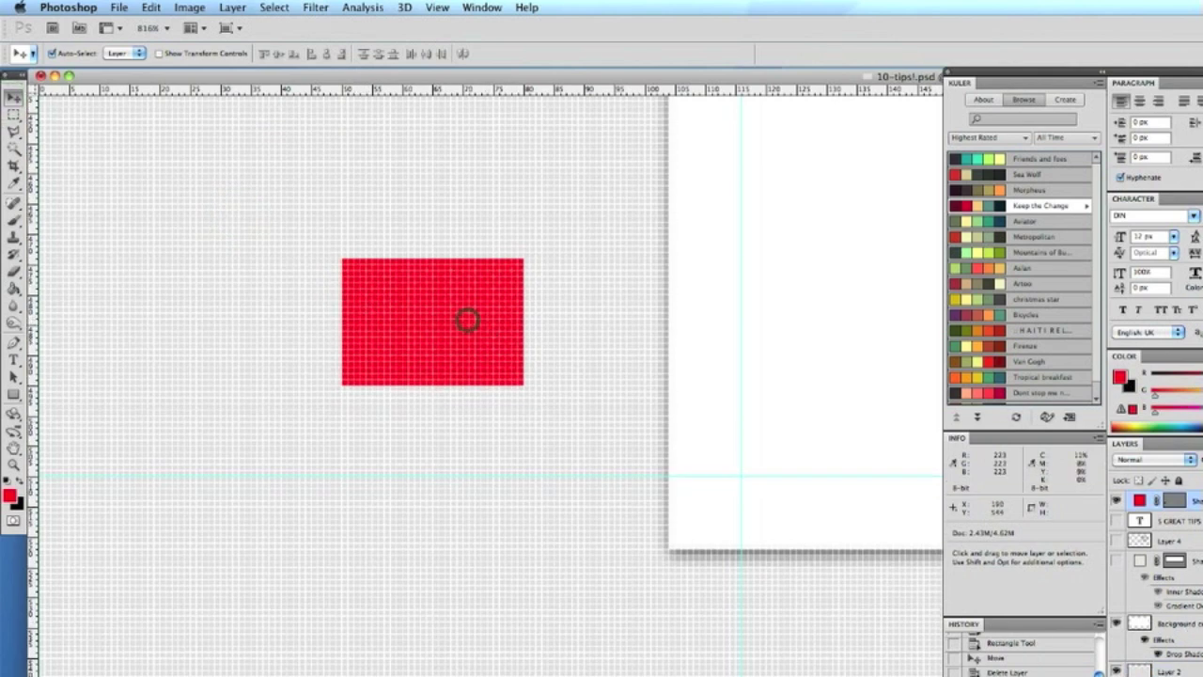
pyautogui.press('Delete')
pyautogui.press('Return')
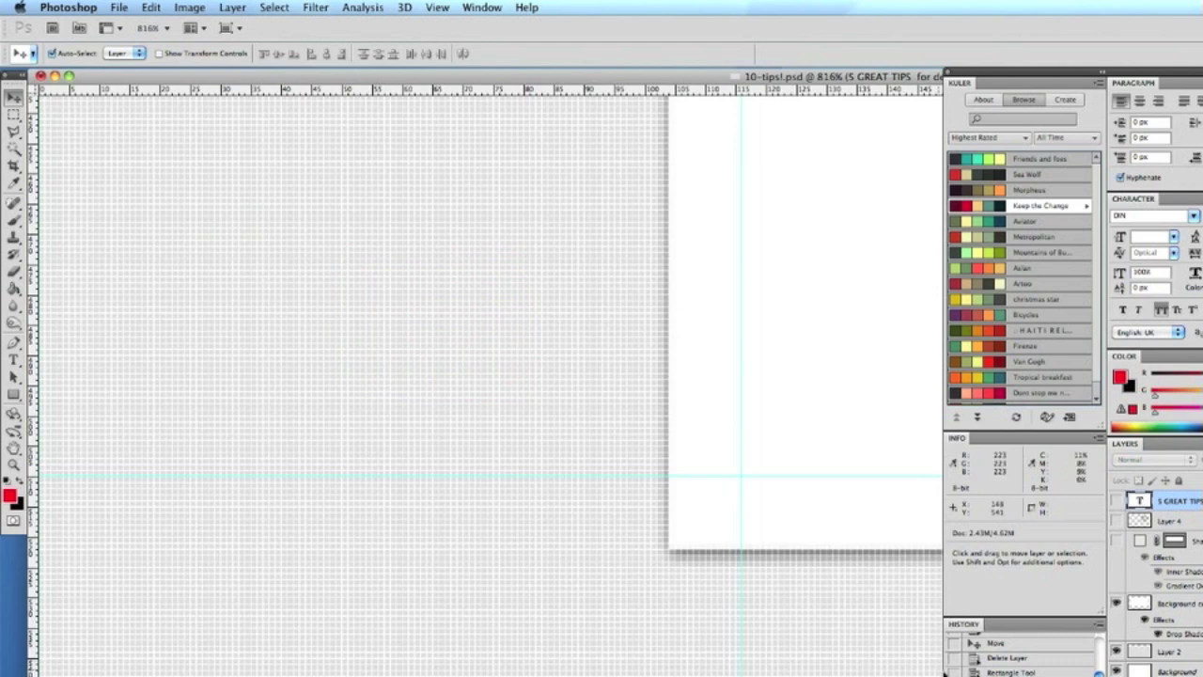
# Step: Put the document in a smaller floating window, reposition it, and view the page at 100%
pyautogui.press('super+Tab')
pyautogui.press('super+Tab')
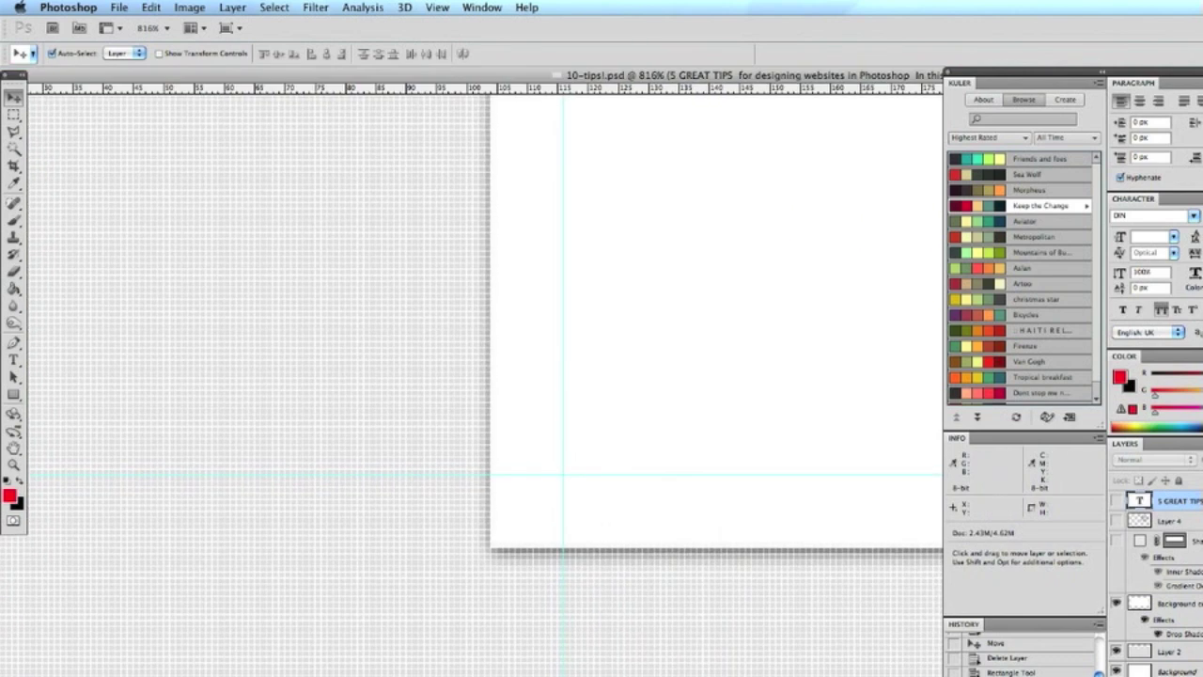
pyautogui.moveTo(655, 526); pyautogui.dragTo(875, 667)
pyautogui.moveTo(491, 75); pyautogui.dragTo(611, 145)
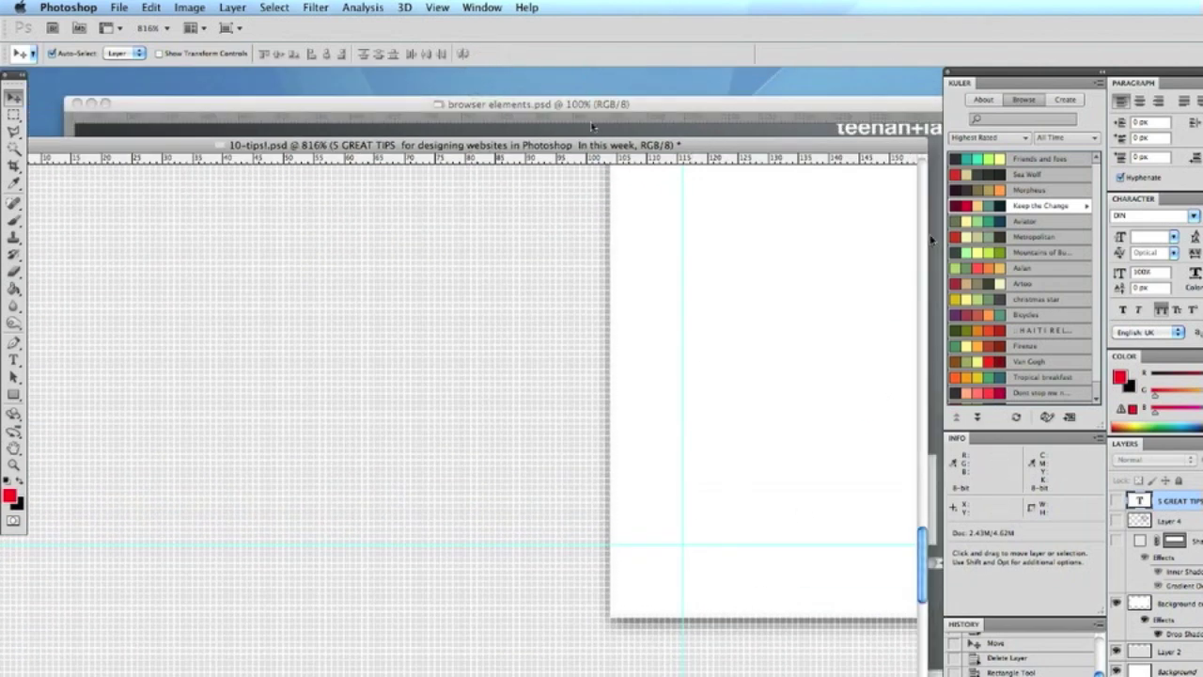
pyautogui.moveTo(592, 145); pyautogui.dragTo(647, 108)
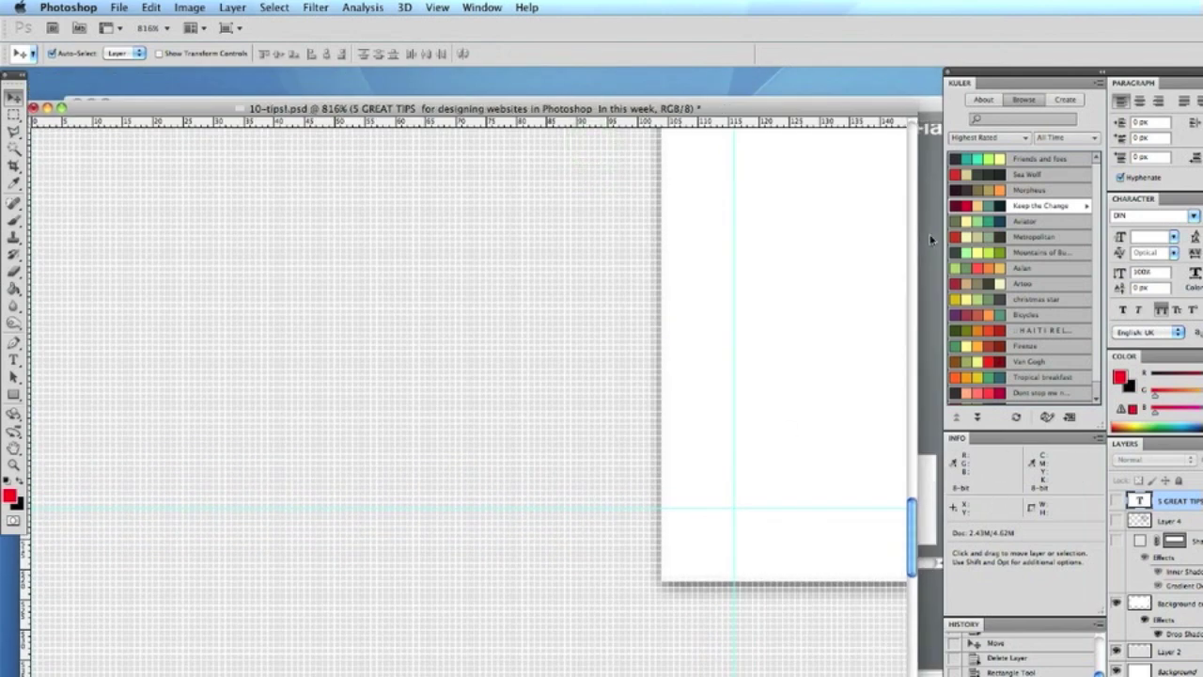
pyautogui.moveTo(446, 111); pyautogui.dragTo(447, 86)
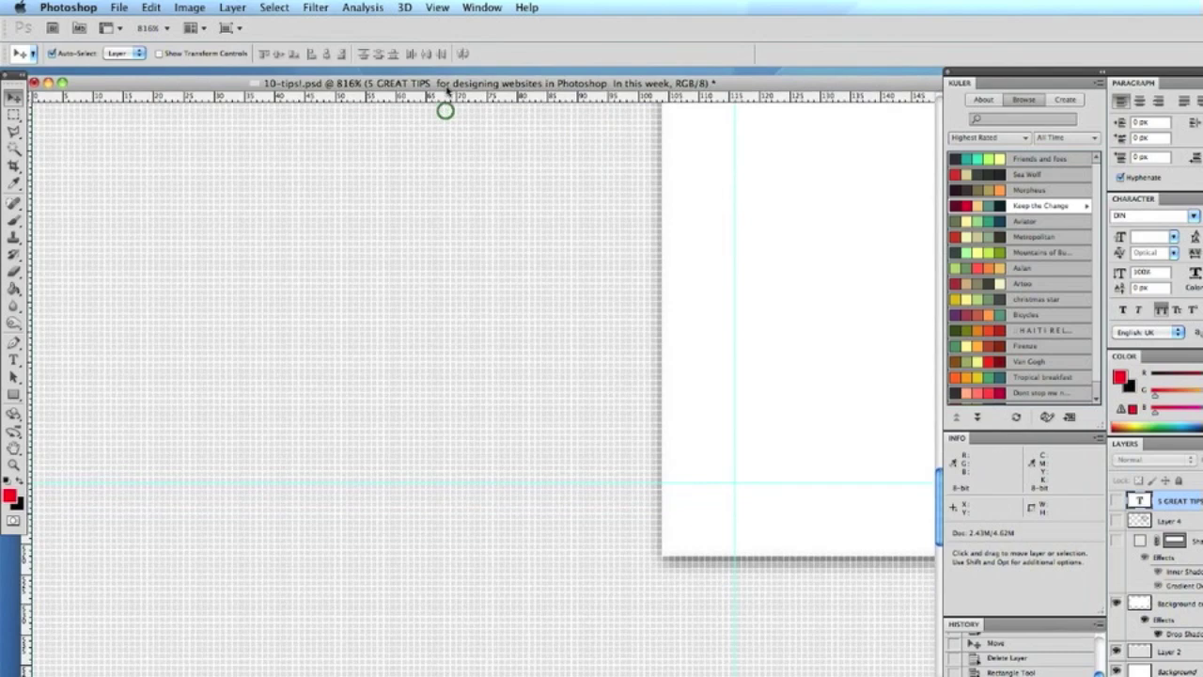
pyautogui.doubleClick(14, 464)
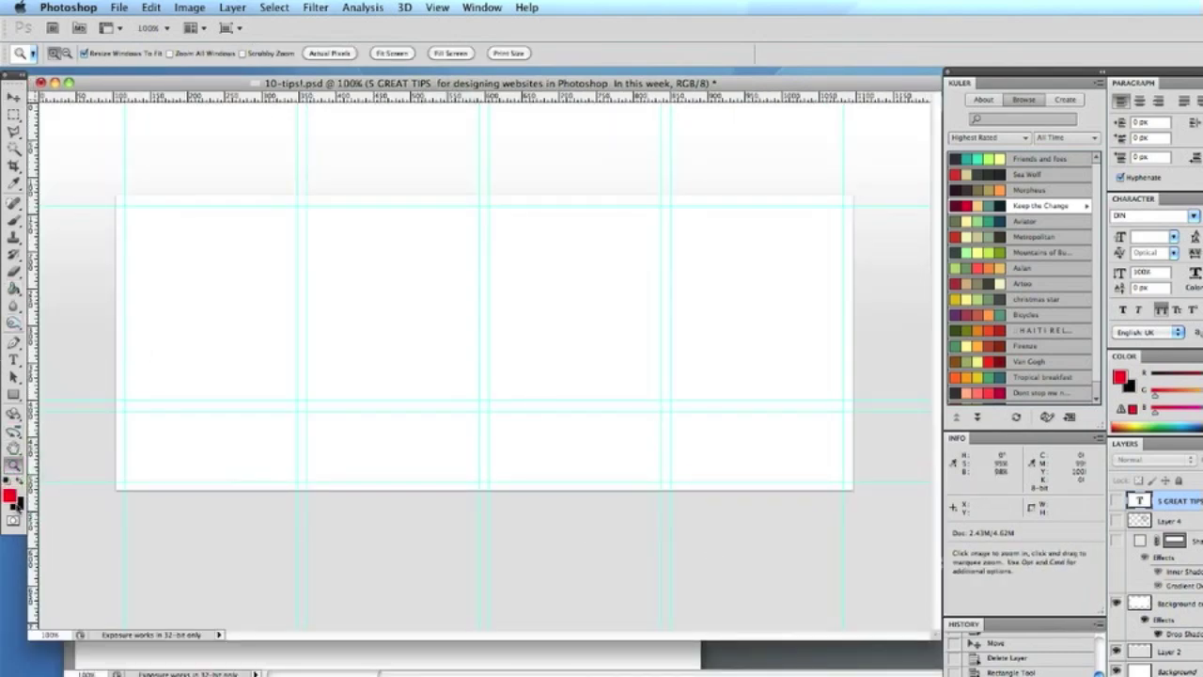
# Step: With black foreground, draw four rectangle tabs along the bottom guides, one per column
pyautogui.click(19, 483)
pyautogui.click(14, 394)
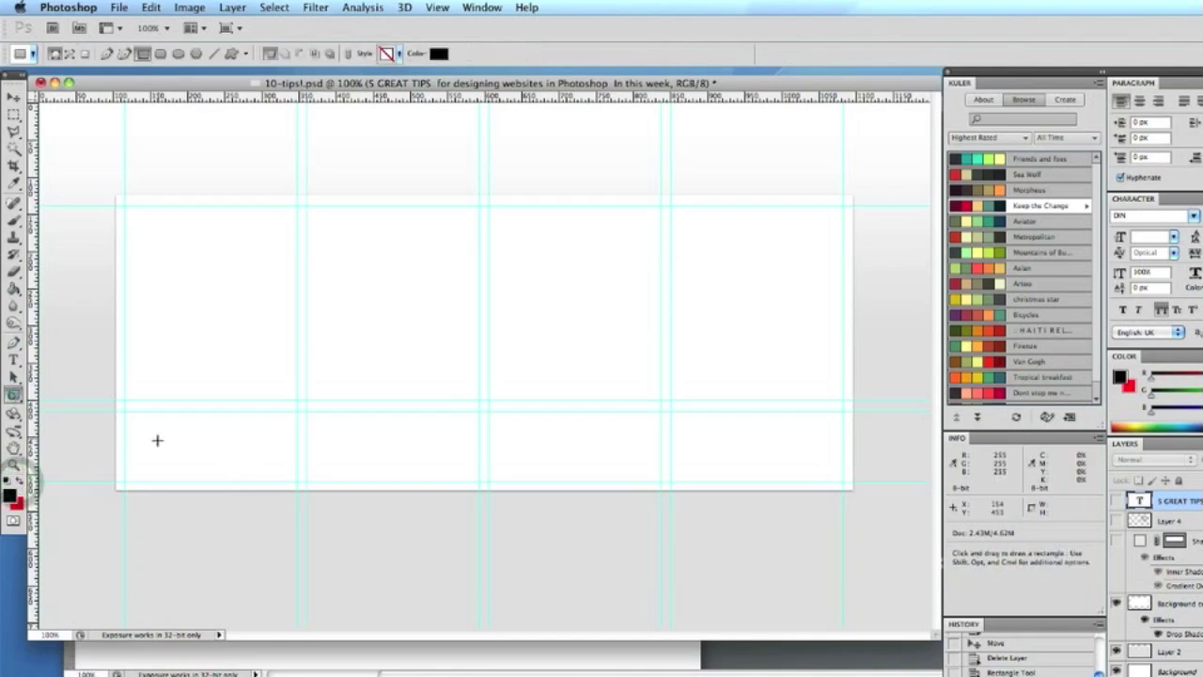
pyautogui.moveTo(123, 410); pyautogui.dragTo(297, 481)
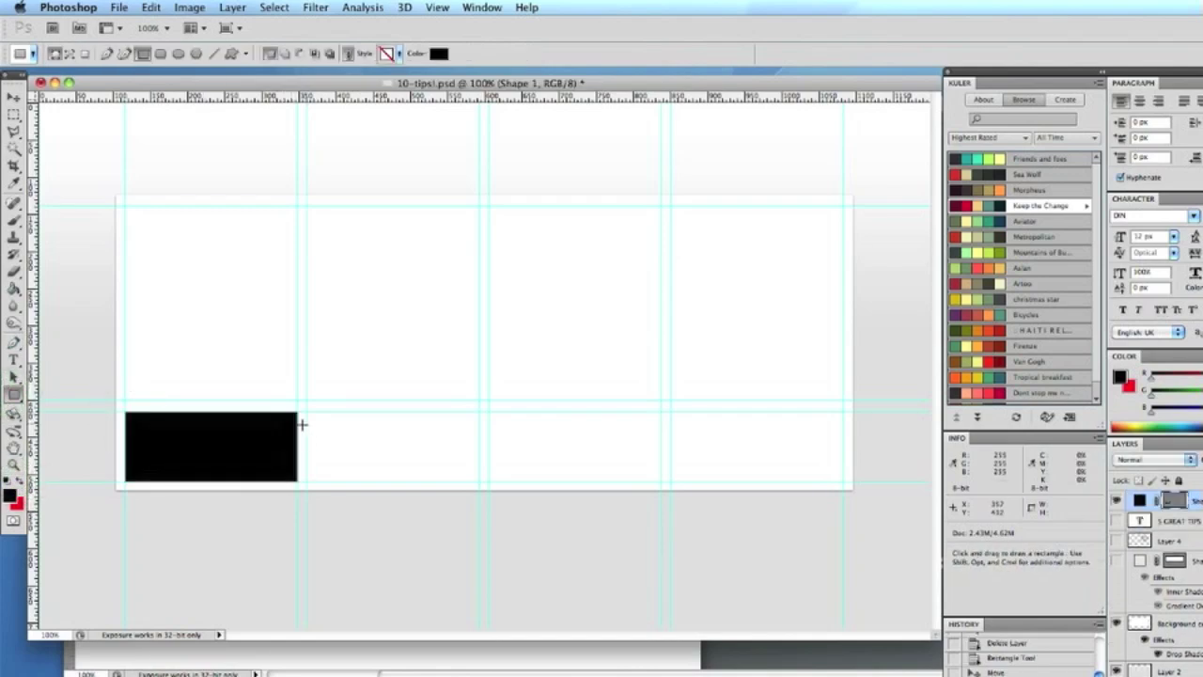
pyautogui.moveTo(304, 412); pyautogui.dragTo(479, 481)
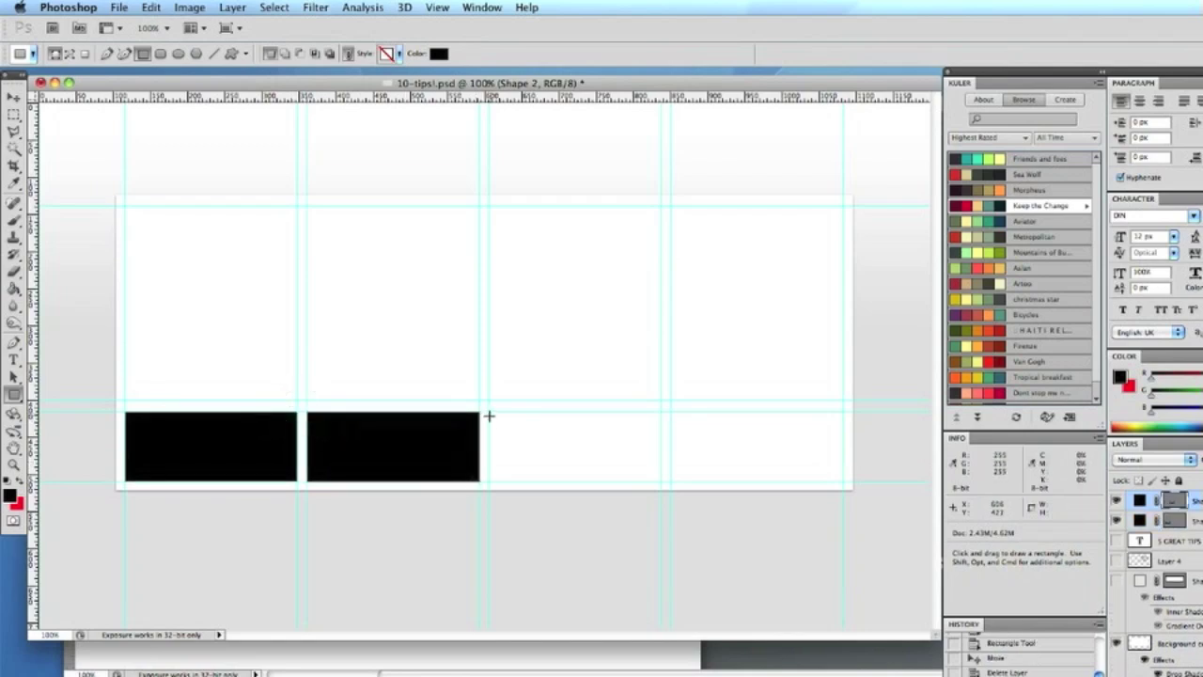
pyautogui.moveTo(486, 412); pyautogui.dragTo(662, 481)
pyautogui.moveTo(671, 412); pyautogui.dragTo(843, 480)
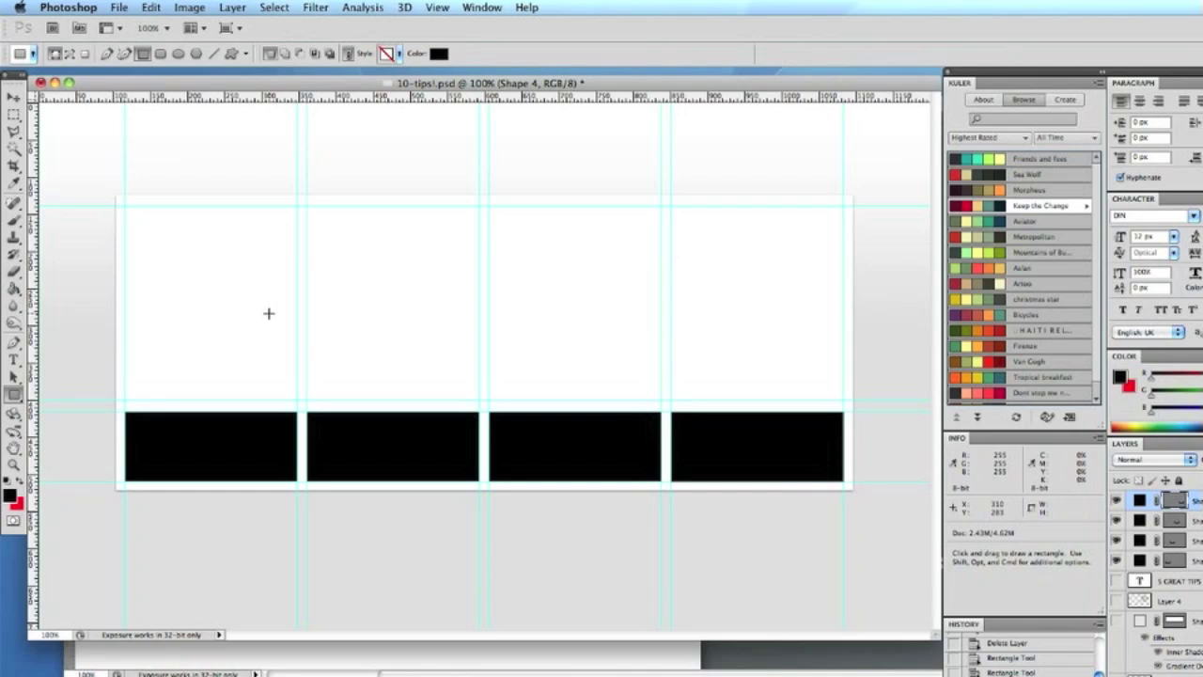
pyautogui.click(13, 97)
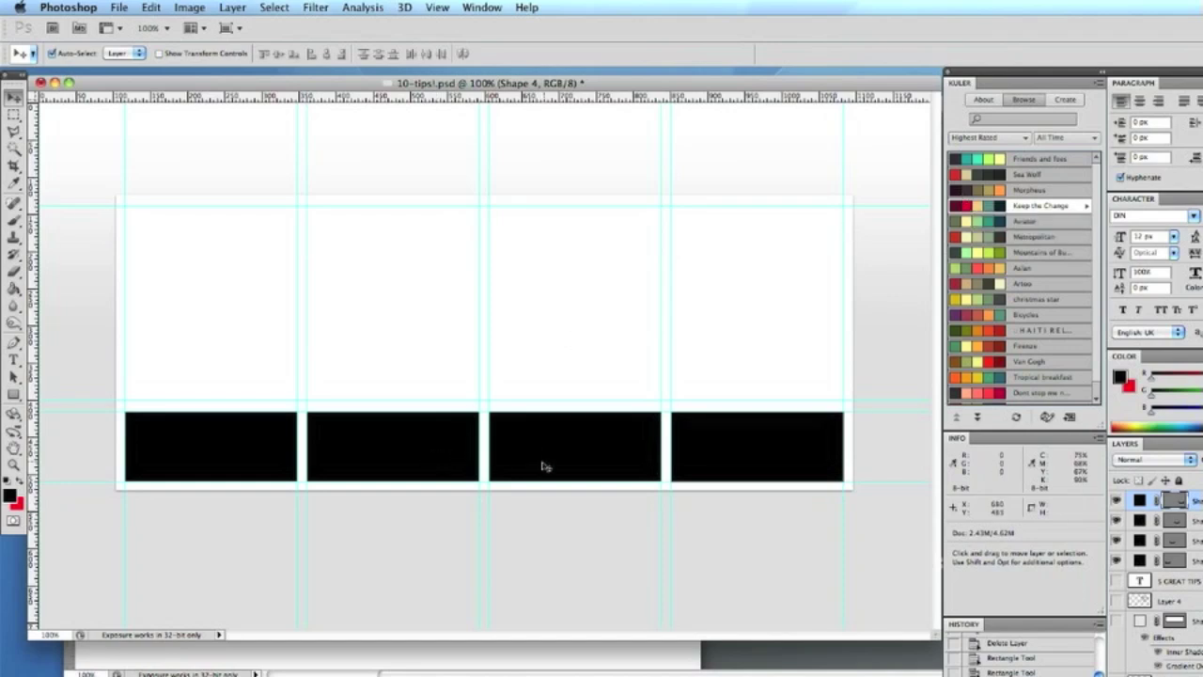
pyautogui.click(489, 8)
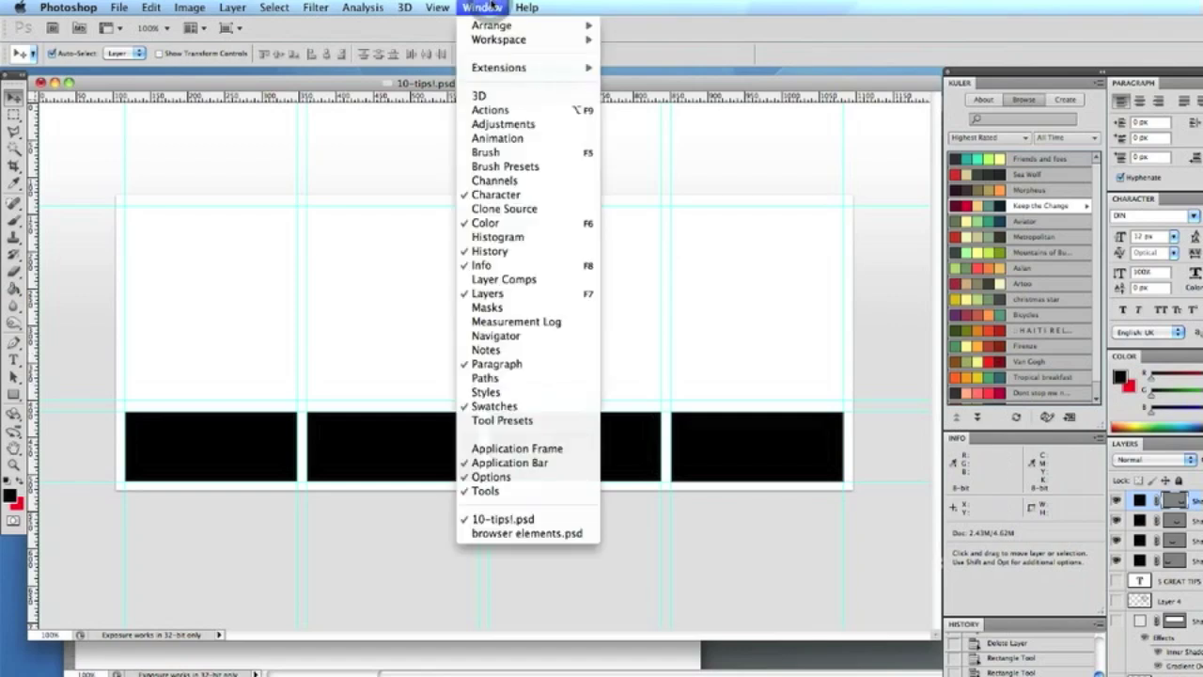
# Step: Check the Window > Extensions list, then show the Swatches panel from the Window menu
pyautogui.click(492, 5)
pyautogui.click(489, 7)
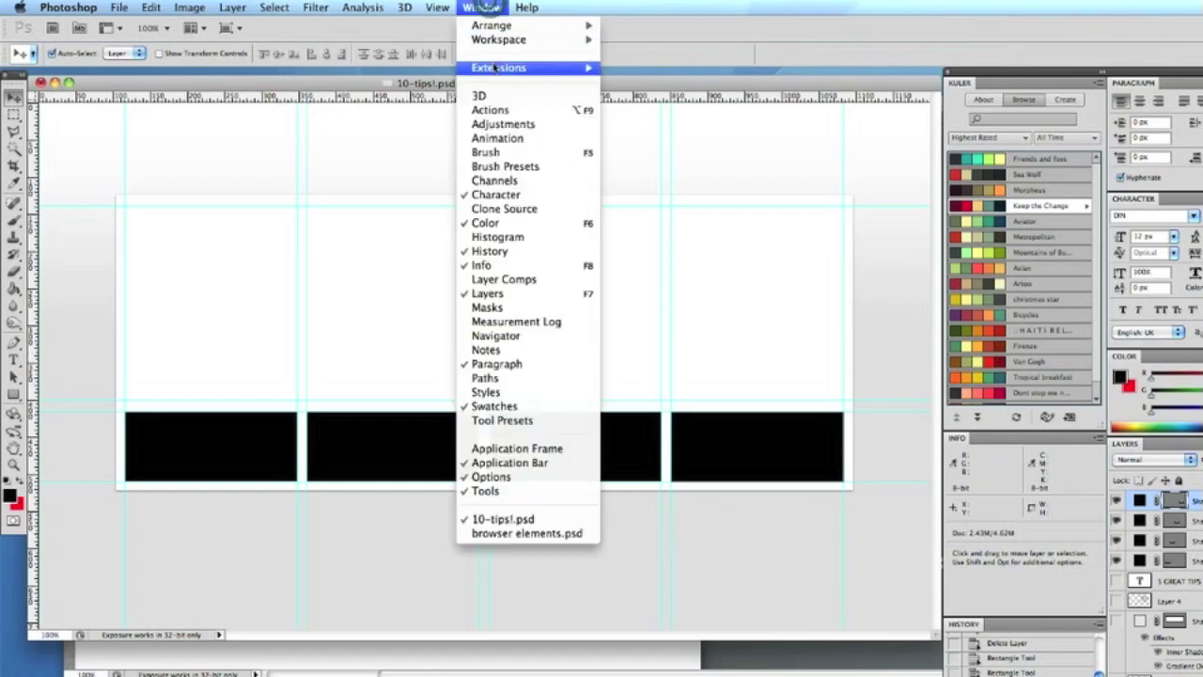
pyautogui.moveTo(554, 69)
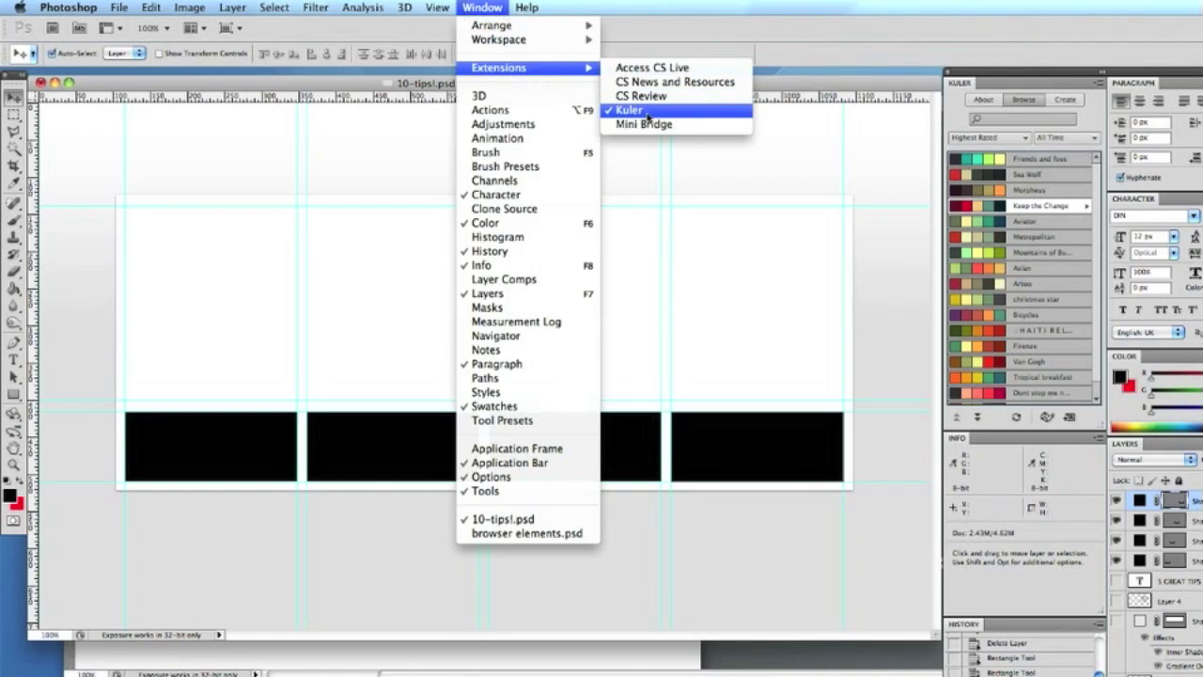
pyautogui.click(489, 6)
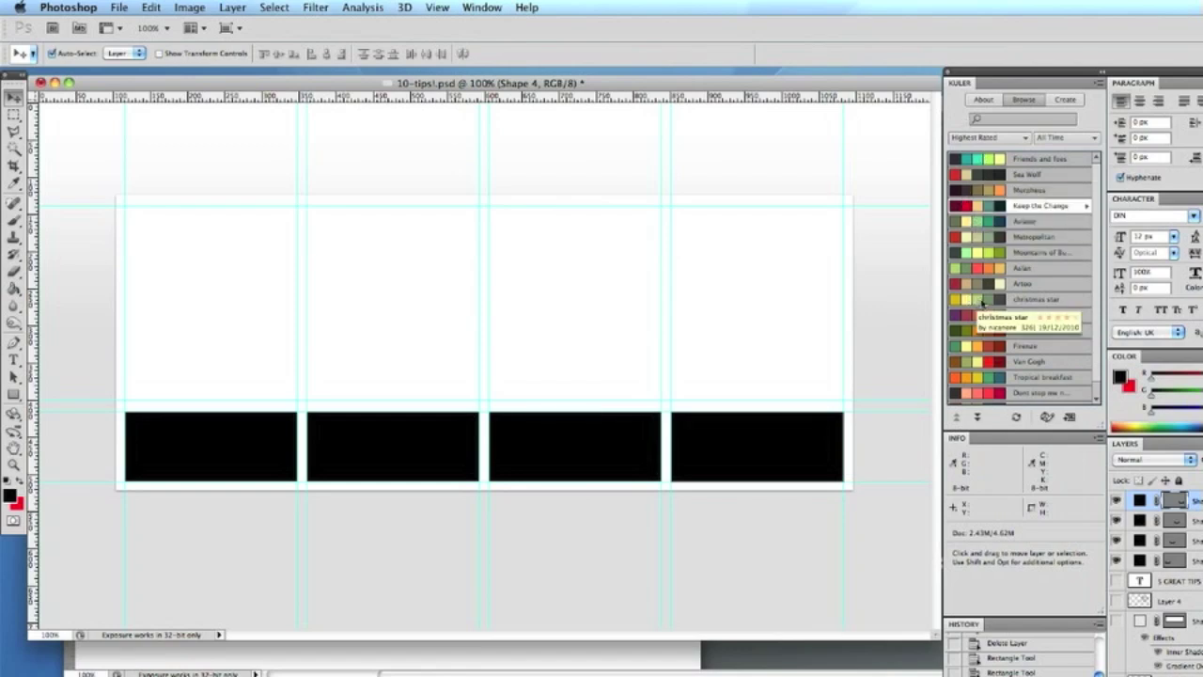
pyautogui.click(481, 6)
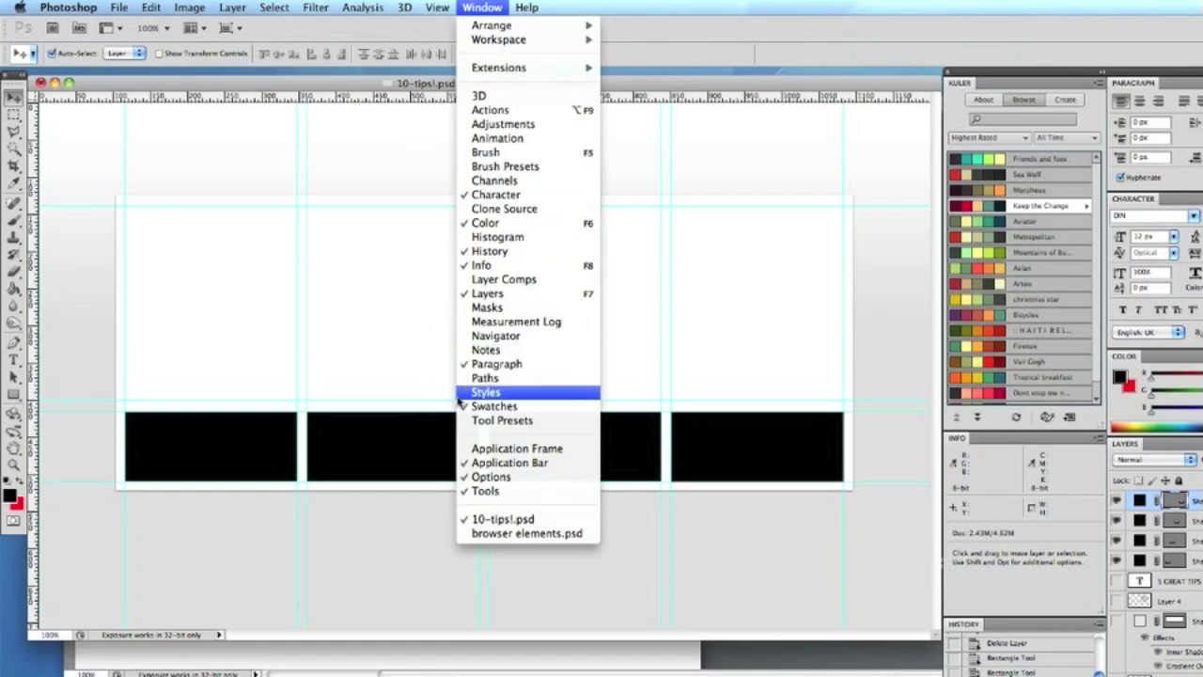
pyautogui.click(475, 405)
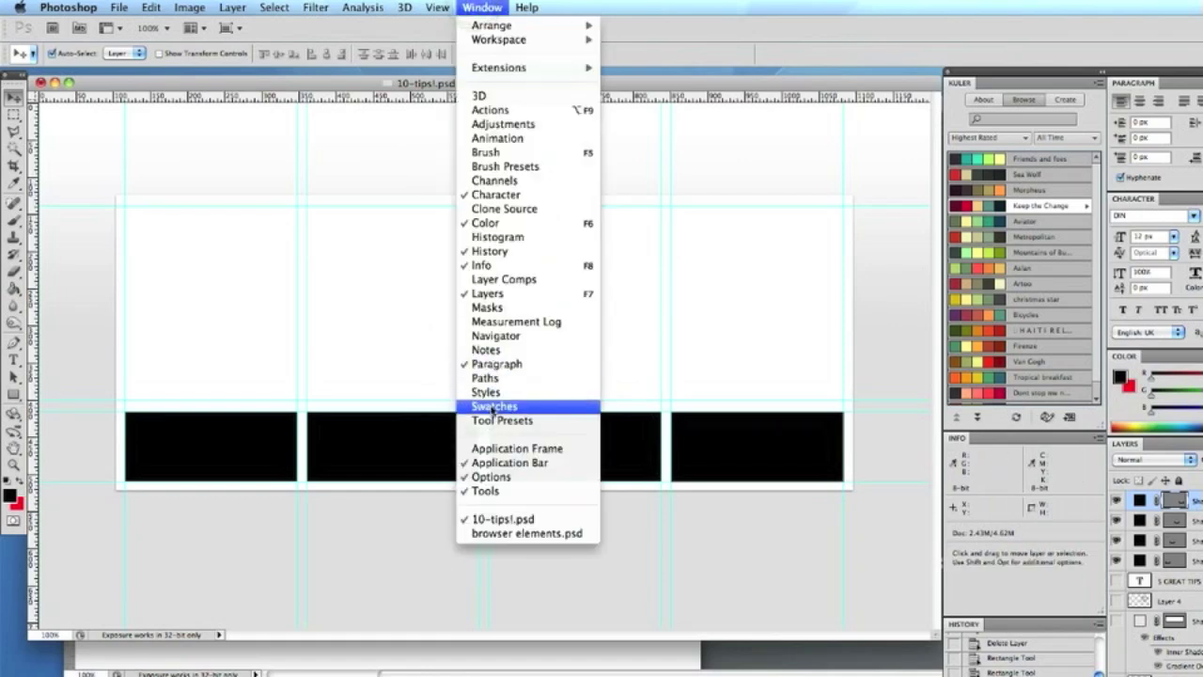
pyautogui.click(490, 405)
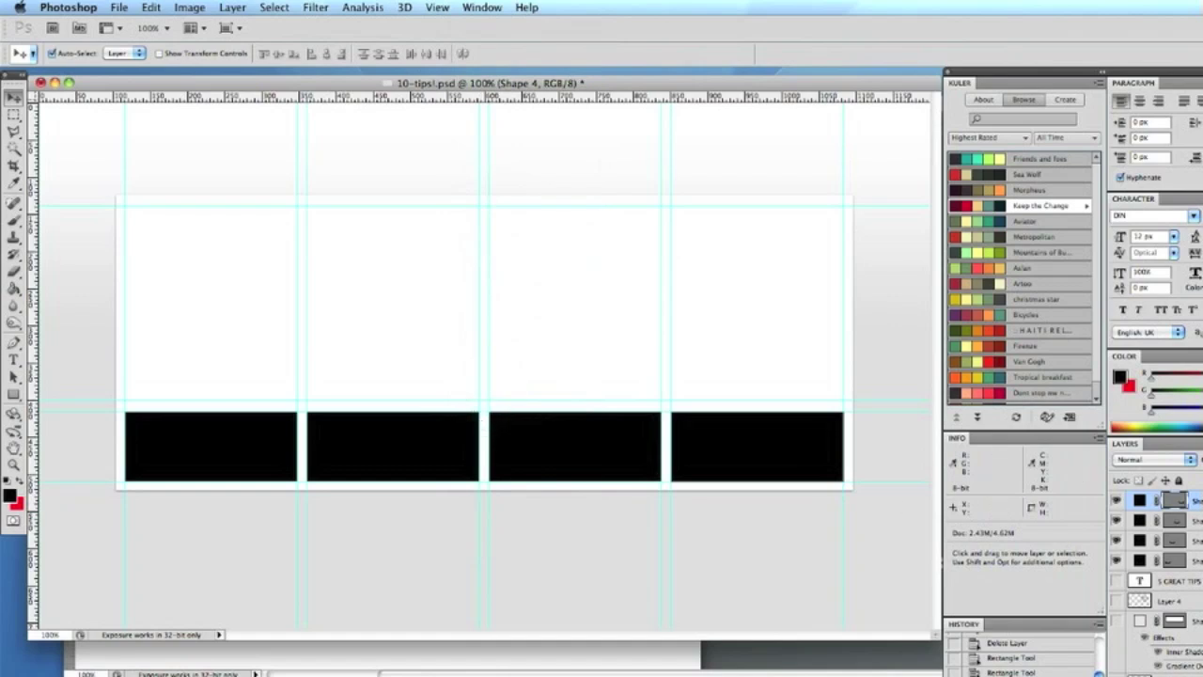
# Step: Add the Kuler Keep the Change theme to Swatches and move that panel below the page
pyautogui.moveTo(858, 428); pyautogui.dragTo(907, 420)
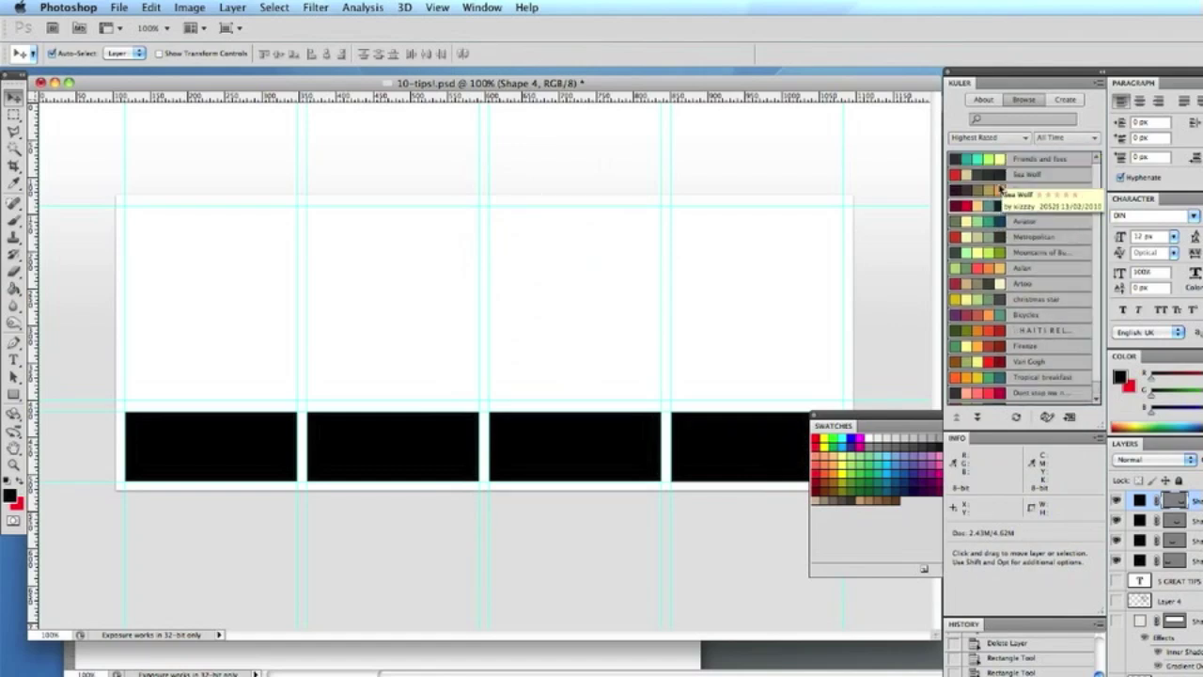
pyautogui.click(1085, 206)
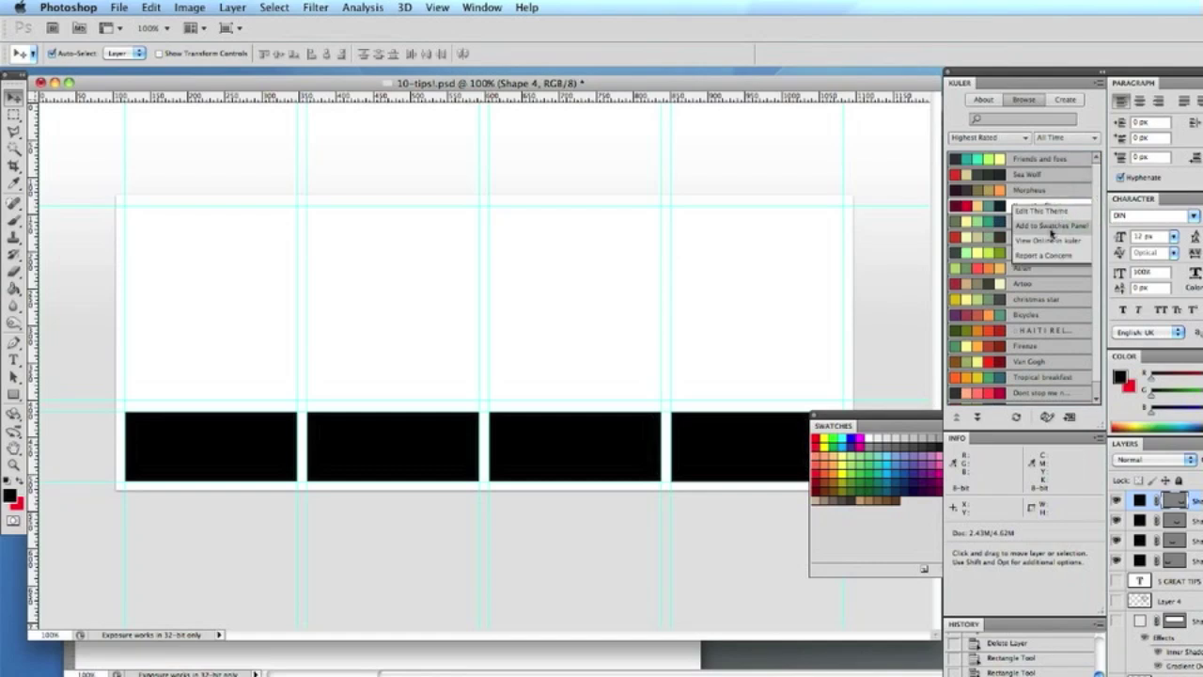
pyautogui.click(1052, 228)
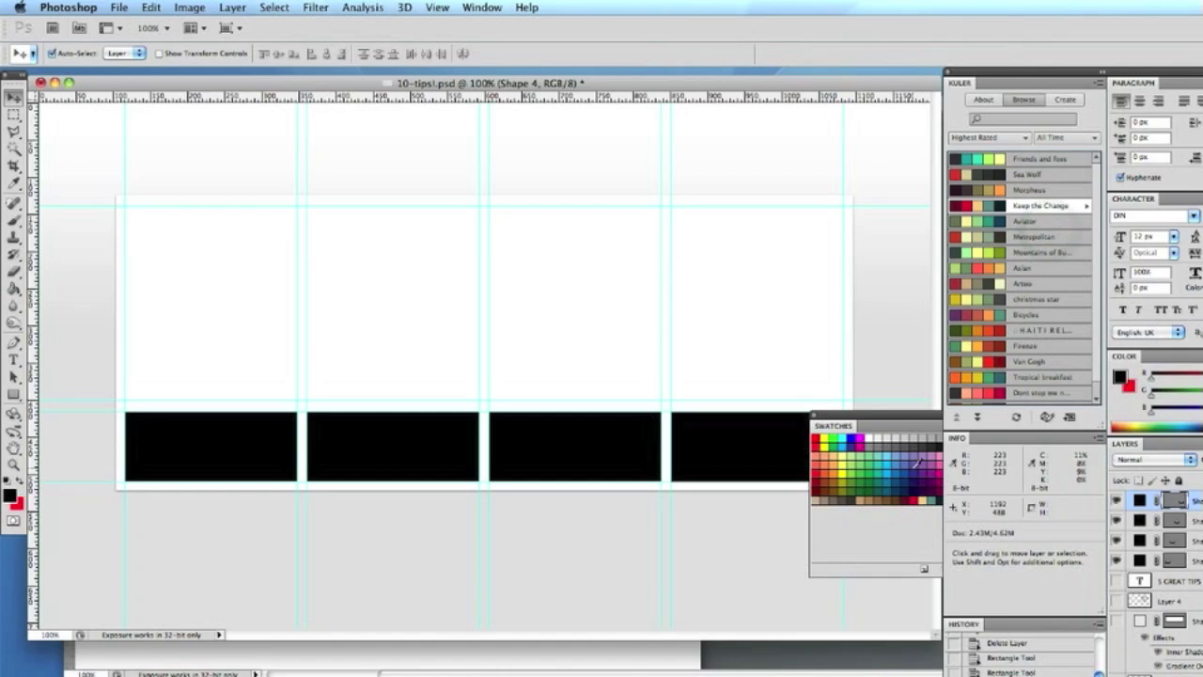
pyautogui.moveTo(902, 417); pyautogui.dragTo(759, 536)
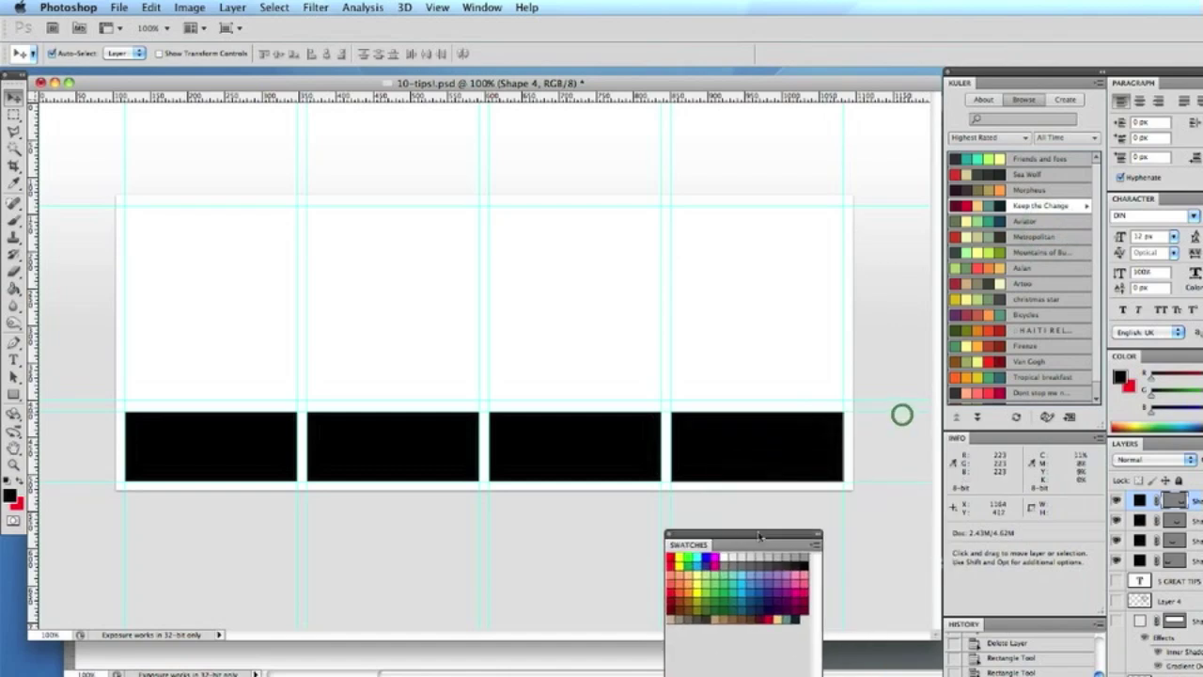
pyautogui.click(15, 97)
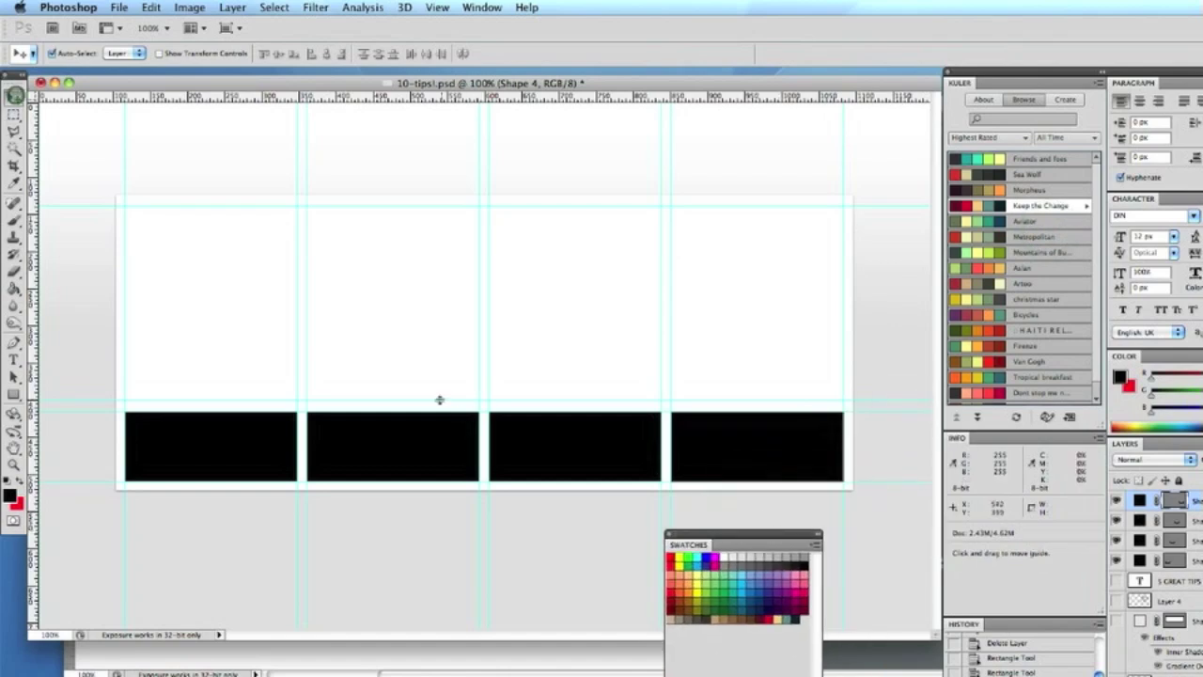
# Step: Fill the first tab red and the second tab tan from the theme swatches
pyautogui.click(220, 450)
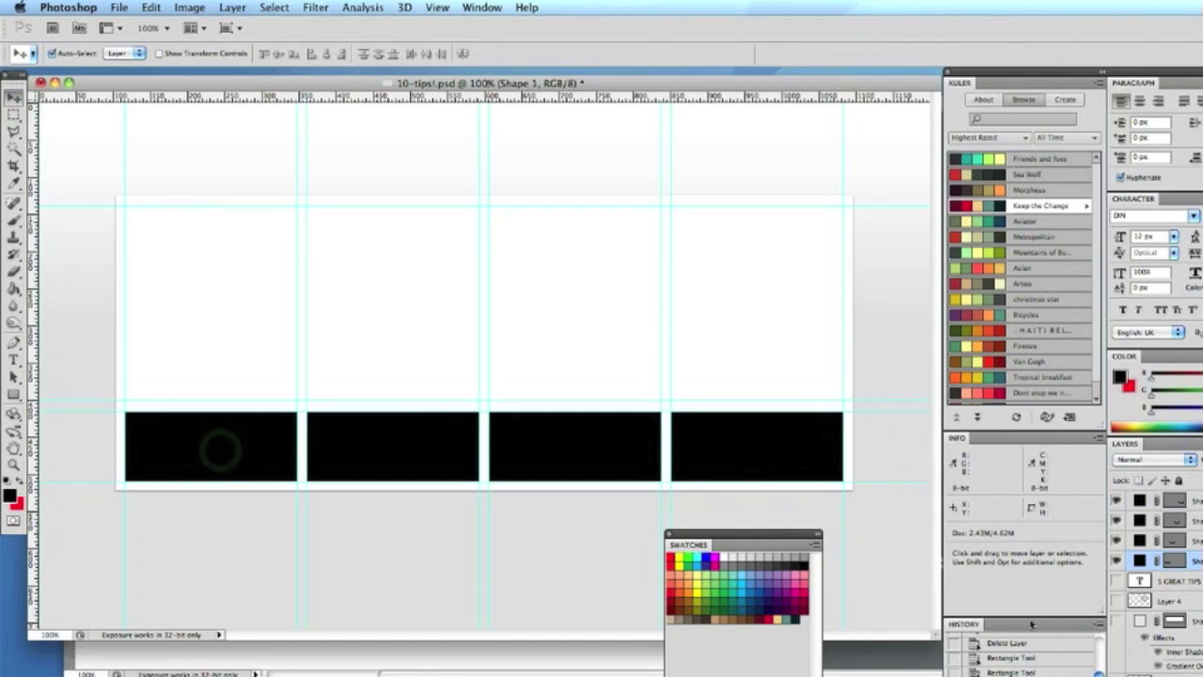
pyautogui.doubleClick(1139, 560)
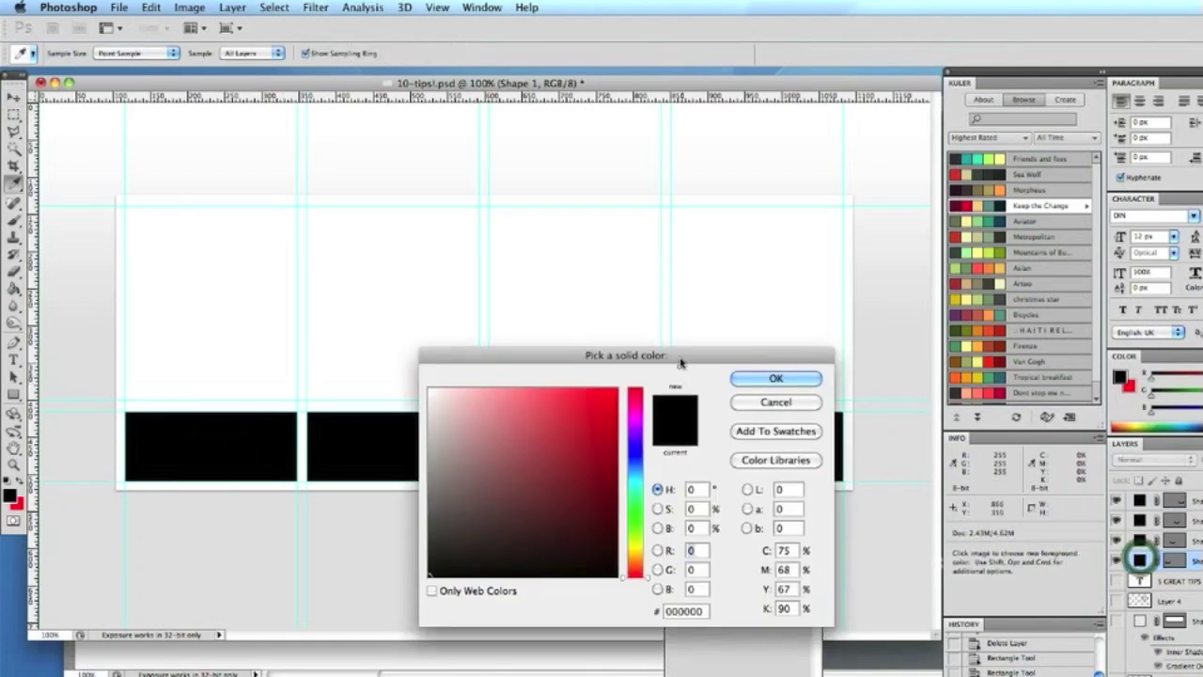
pyautogui.click(766, 617)
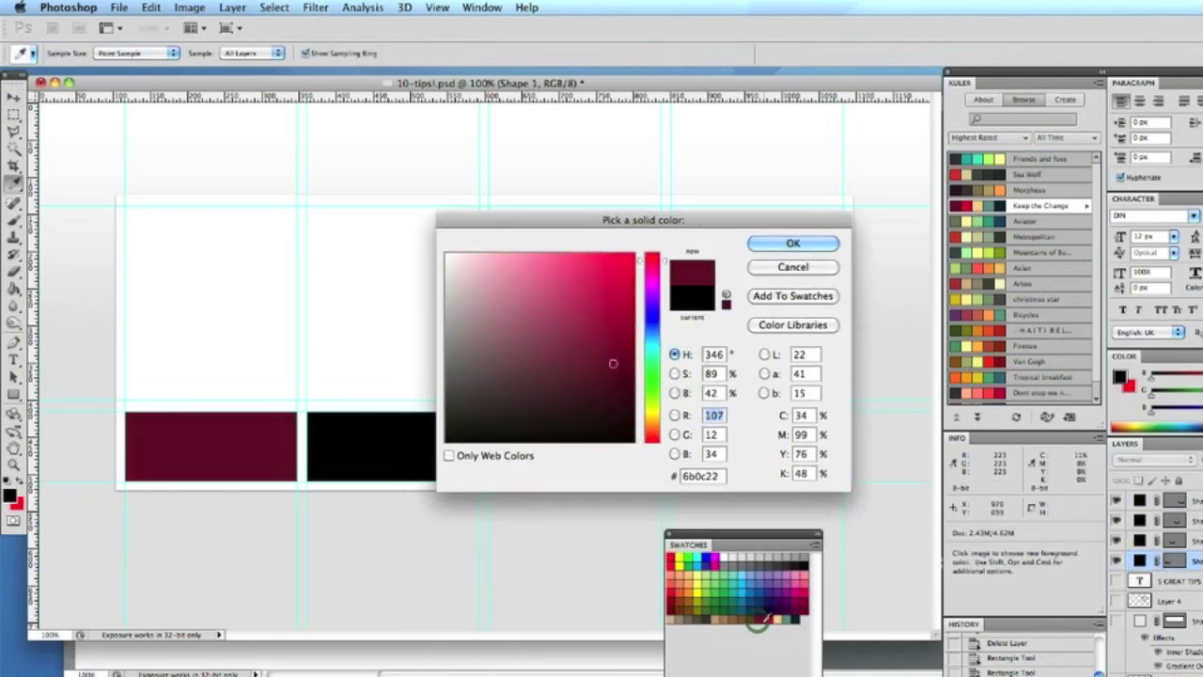
pyautogui.click(761, 621)
pyautogui.click(768, 245)
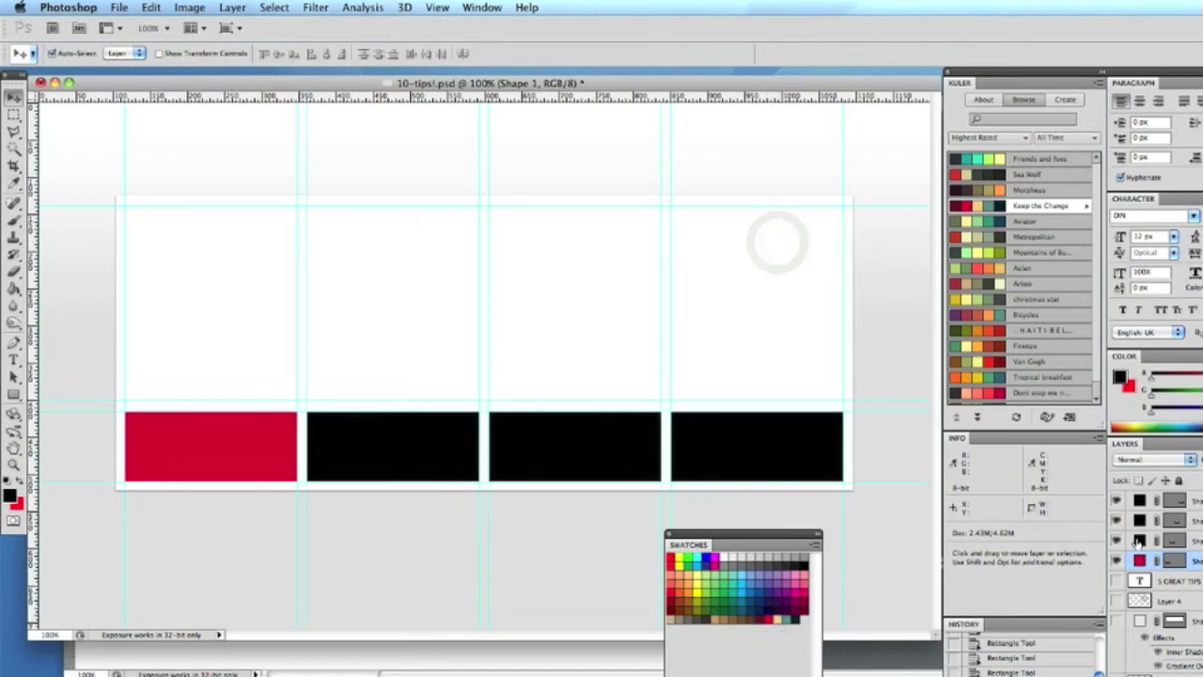
pyautogui.doubleClick(1138, 542)
pyautogui.click(778, 619)
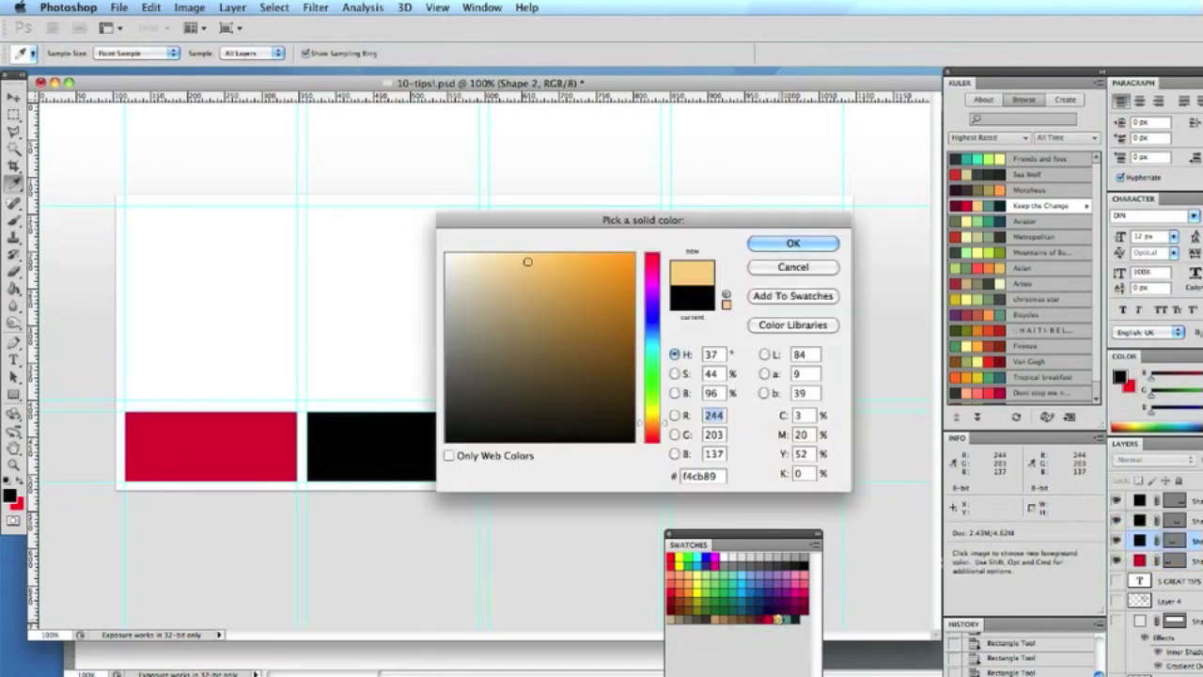
pyautogui.click(820, 248)
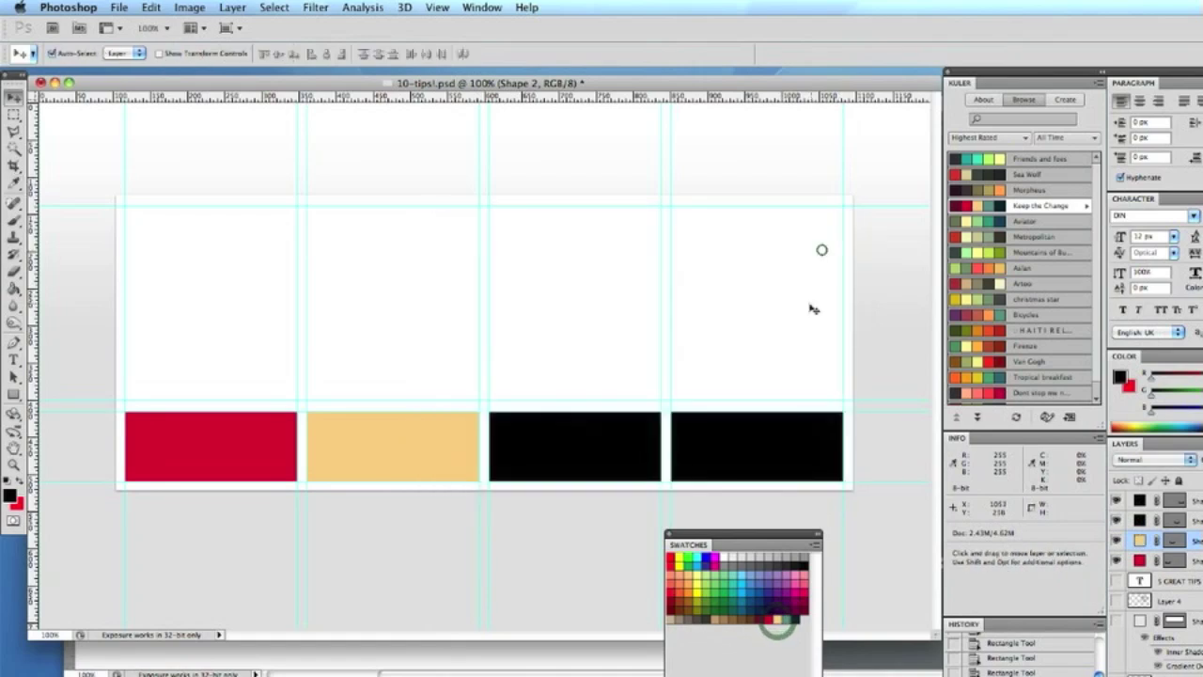
# Step: Fill the third tab teal and the fourth tab dark teal from the theme swatches
pyautogui.doubleClick(1139, 520)
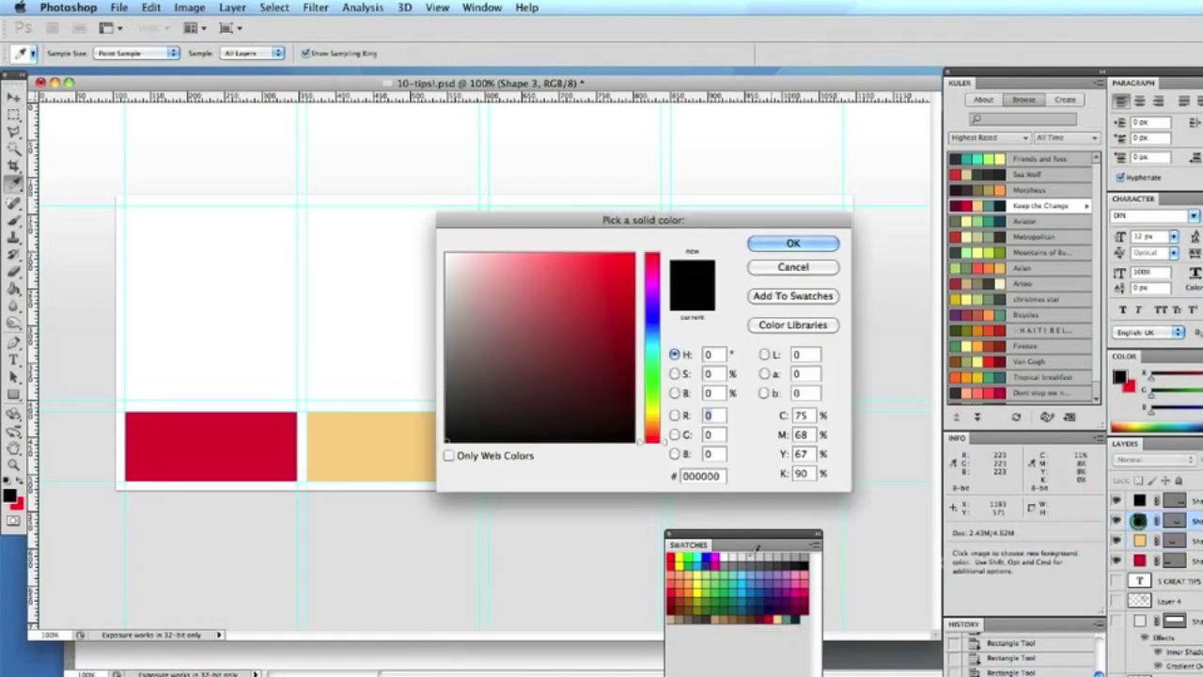
pyautogui.click(780, 620)
pyautogui.click(806, 243)
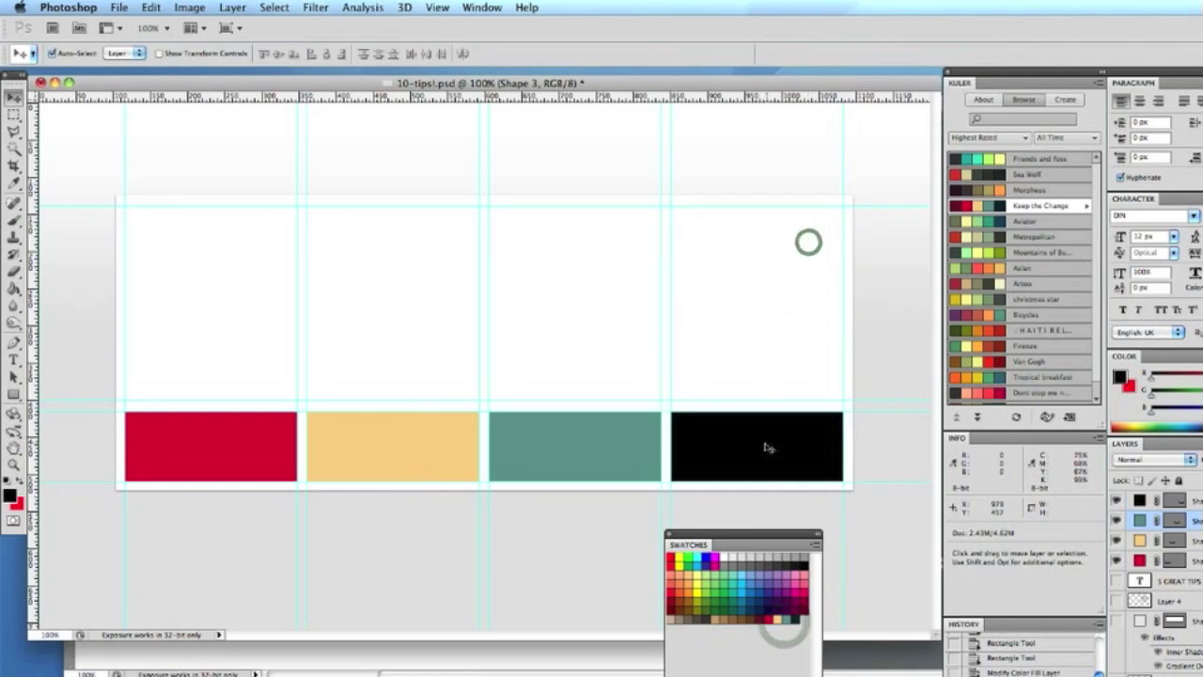
pyautogui.click(764, 446)
pyautogui.doubleClick(1139, 500)
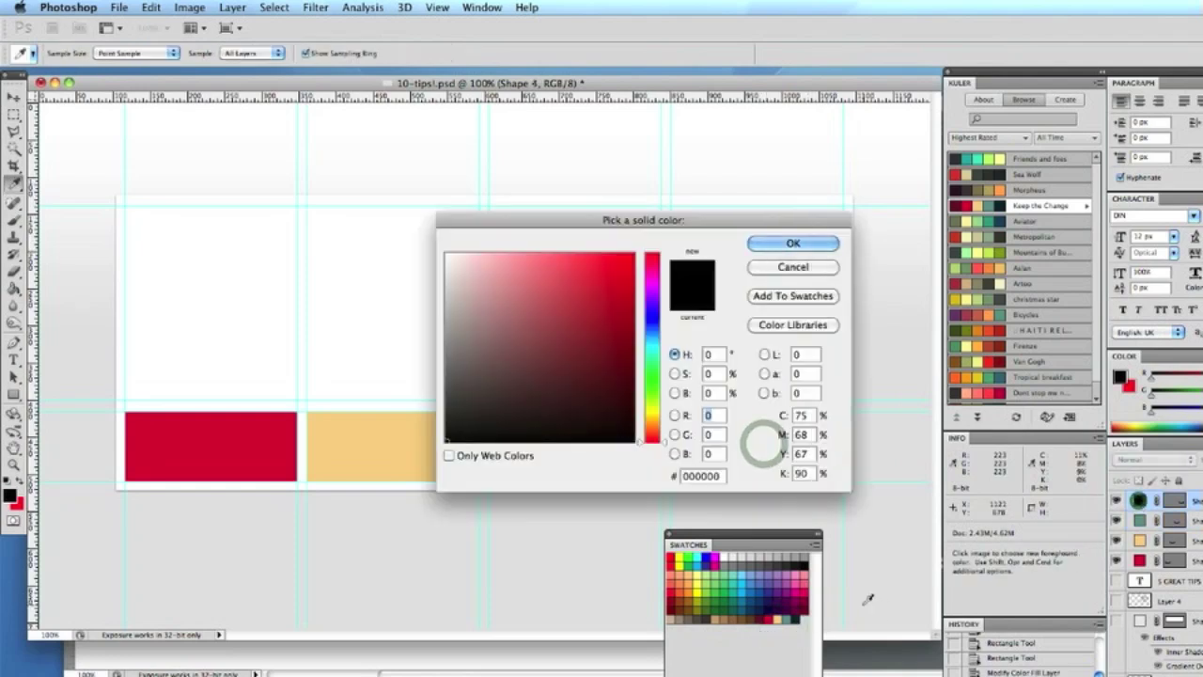
pyautogui.click(798, 613)
pyautogui.click(772, 242)
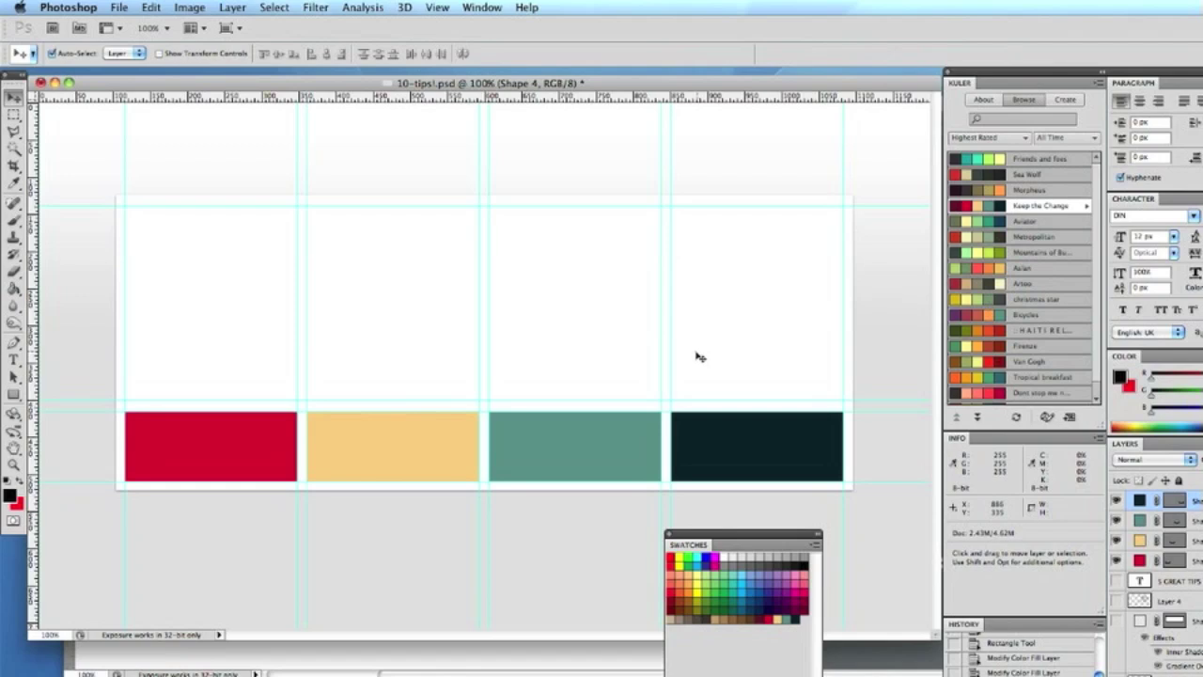
# Step: Show the grey background shape, Layer 4 characters and 5 GREAT TIPS text, then close Swatches
pyautogui.scroll(-3, 1177, 588)
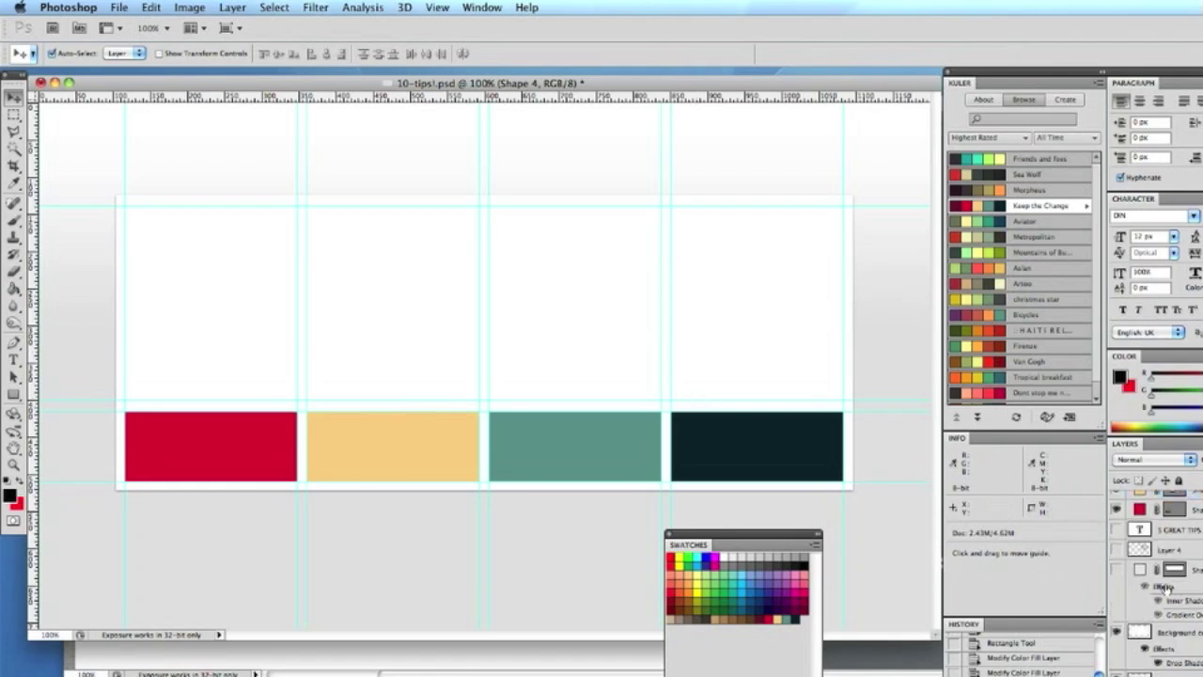
pyautogui.click(1116, 568)
pyautogui.click(1117, 550)
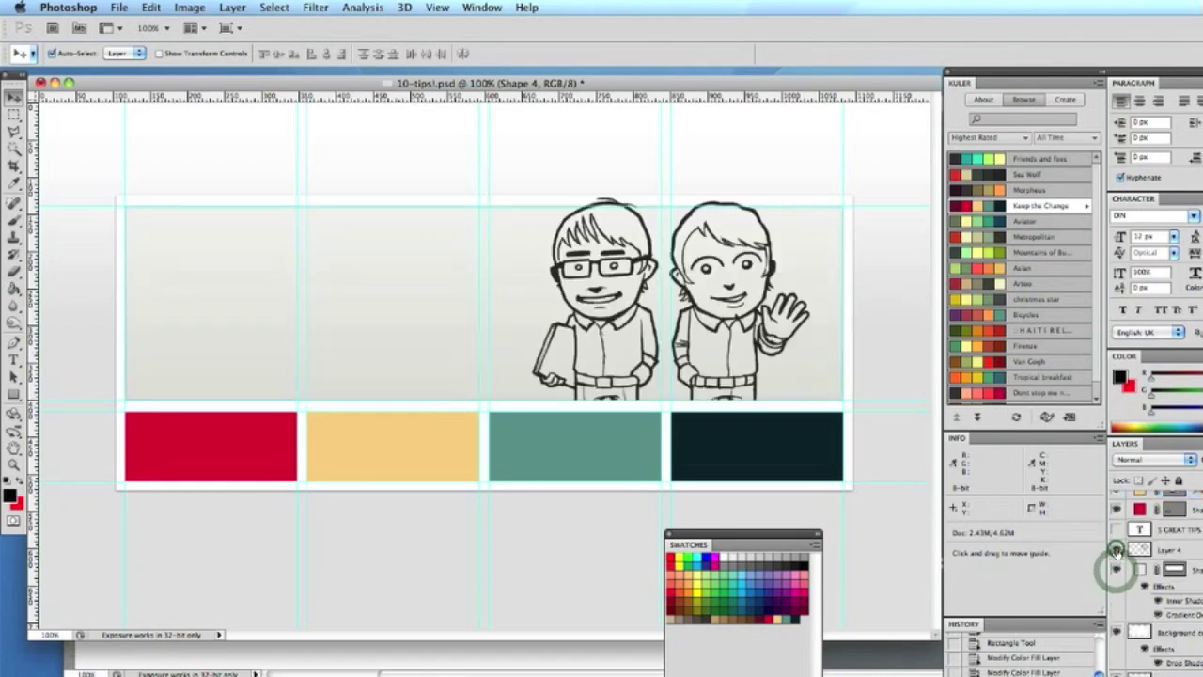
pyautogui.scroll(1, 1120, 562)
pyautogui.scroll(2, 1122, 562)
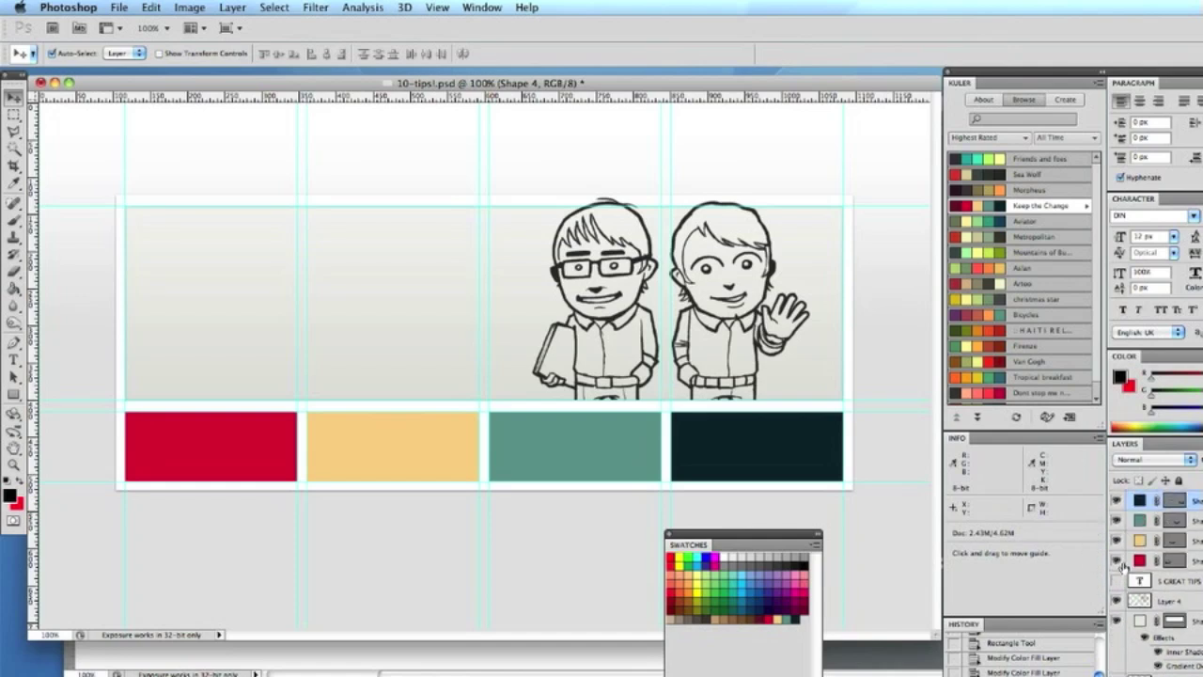
pyautogui.click(1117, 581)
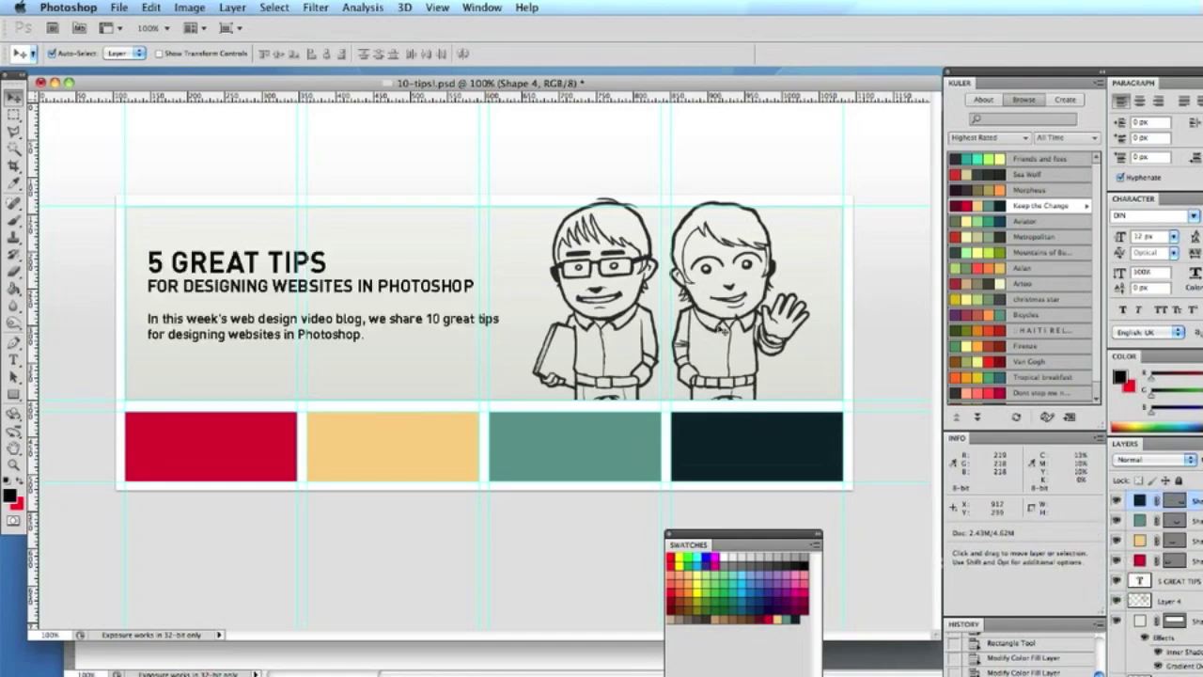
pyautogui.click(731, 534)
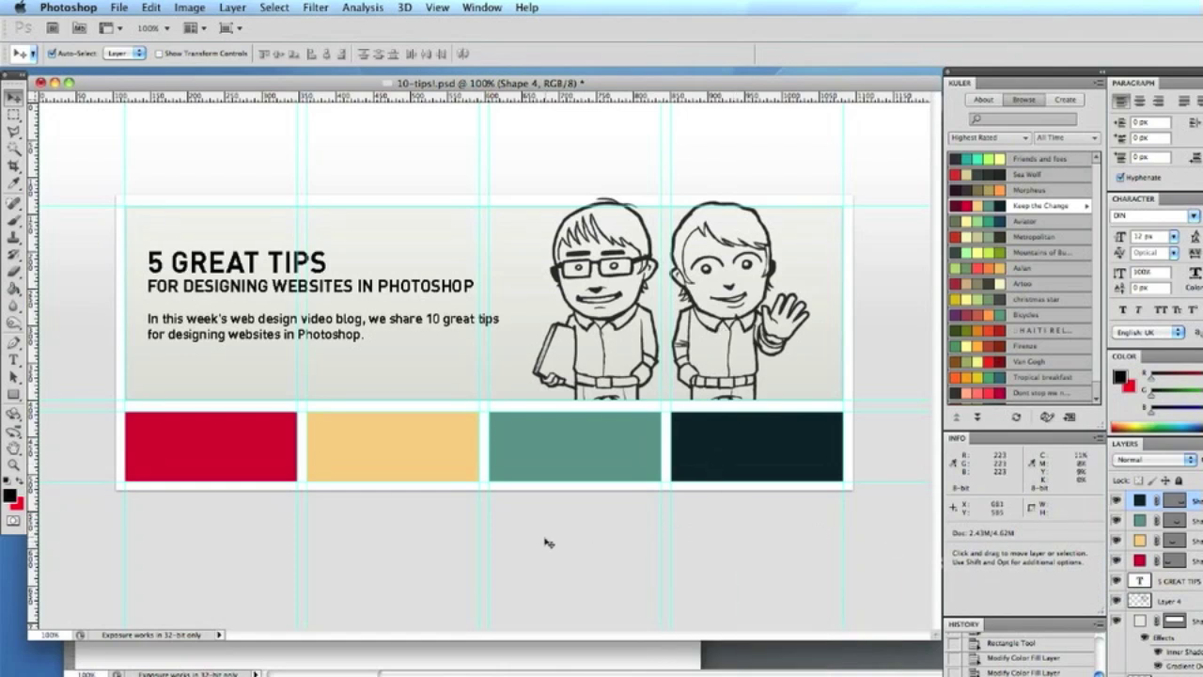
pyautogui.click(426, 386)
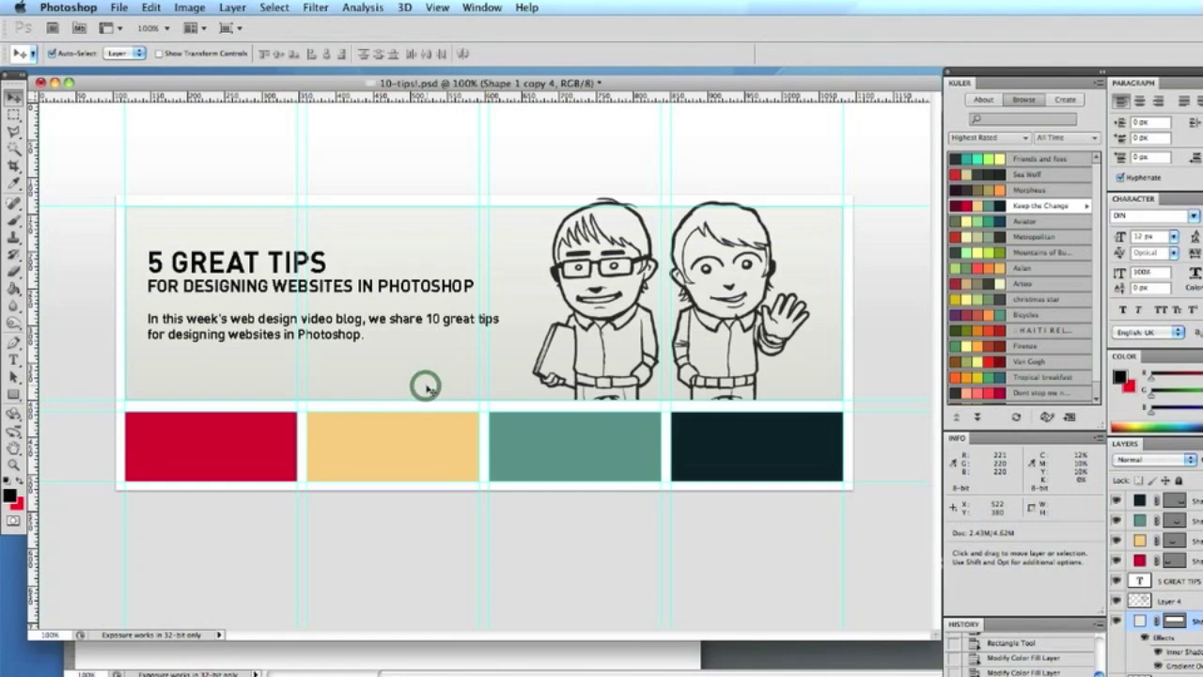
# Step: Hide the guides with Cmd+; and nudge the document window to view the finished banner
pyautogui.press('super+semicolon')
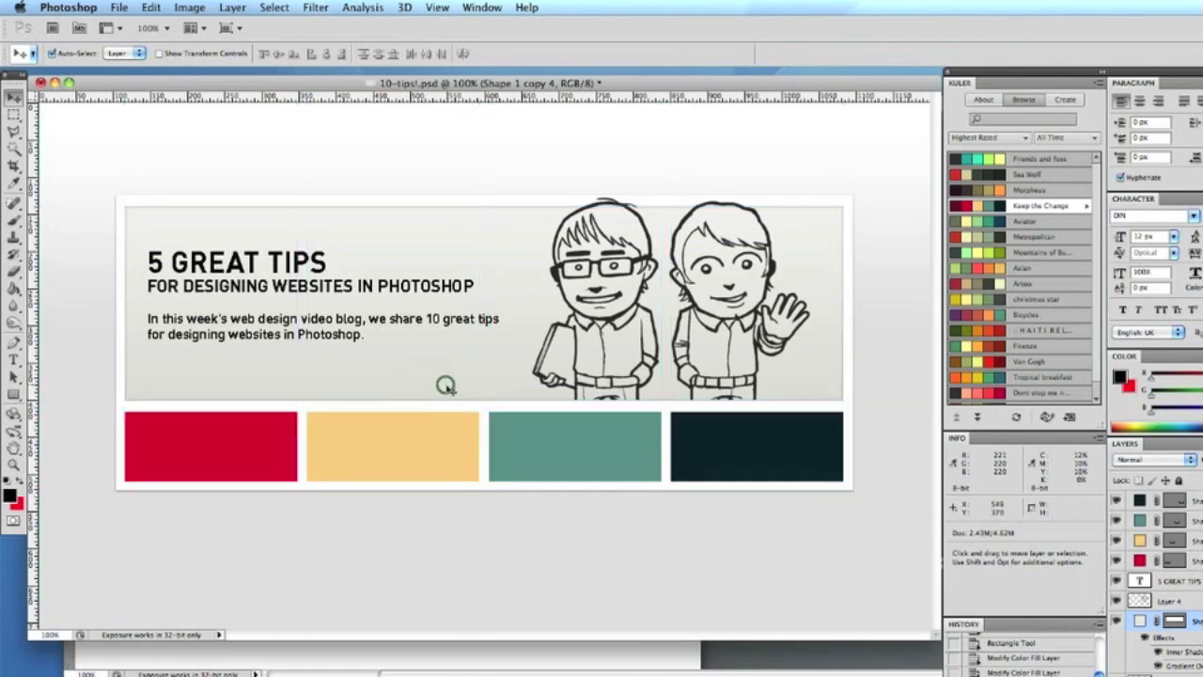
pyautogui.moveTo(483, 83); pyautogui.dragTo(485, 78)
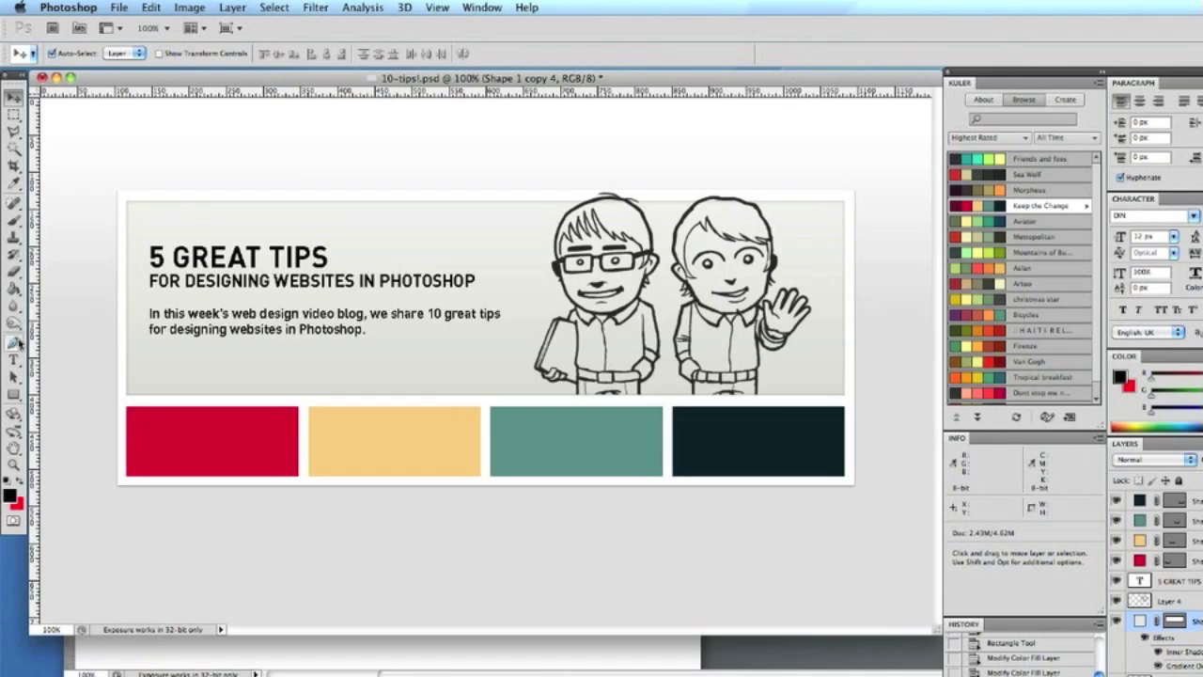
pyautogui.click(208, 376)
# Step: Rotate the banner background's Inner Shadow angle to 120° in Layer Style and apply it
pyautogui.press('h')
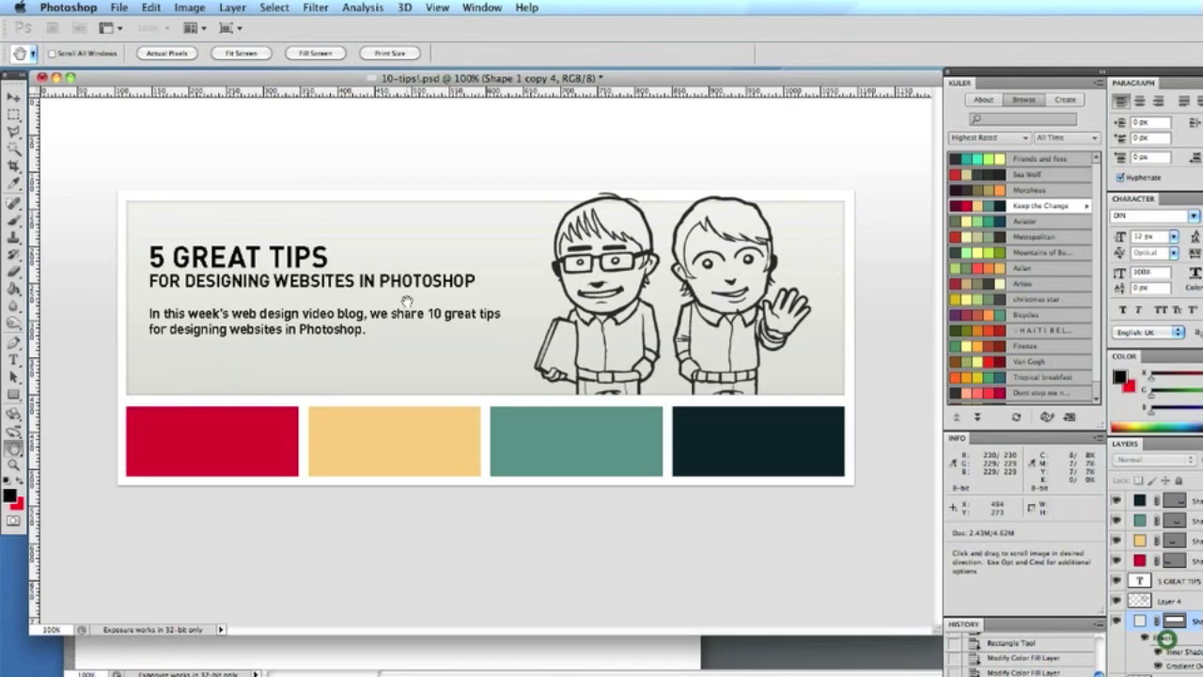
pyautogui.doubleClick(1166, 639)
pyautogui.moveTo(808, 194); pyautogui.dragTo(454, 189)
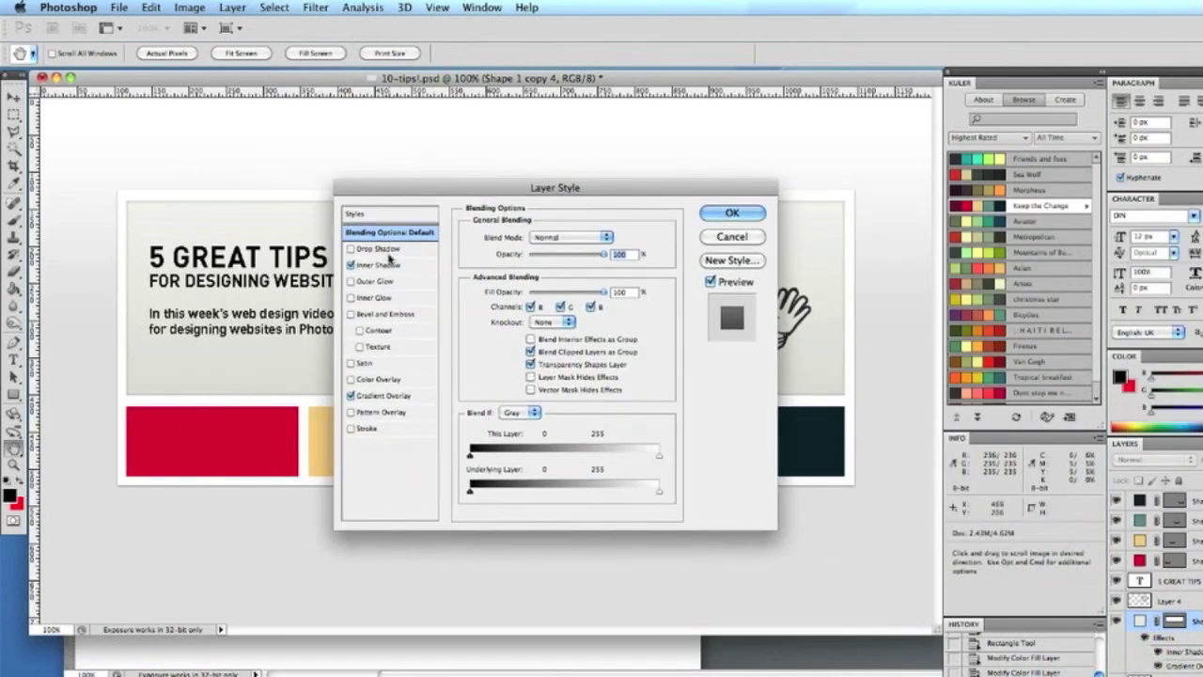
pyautogui.click(387, 265)
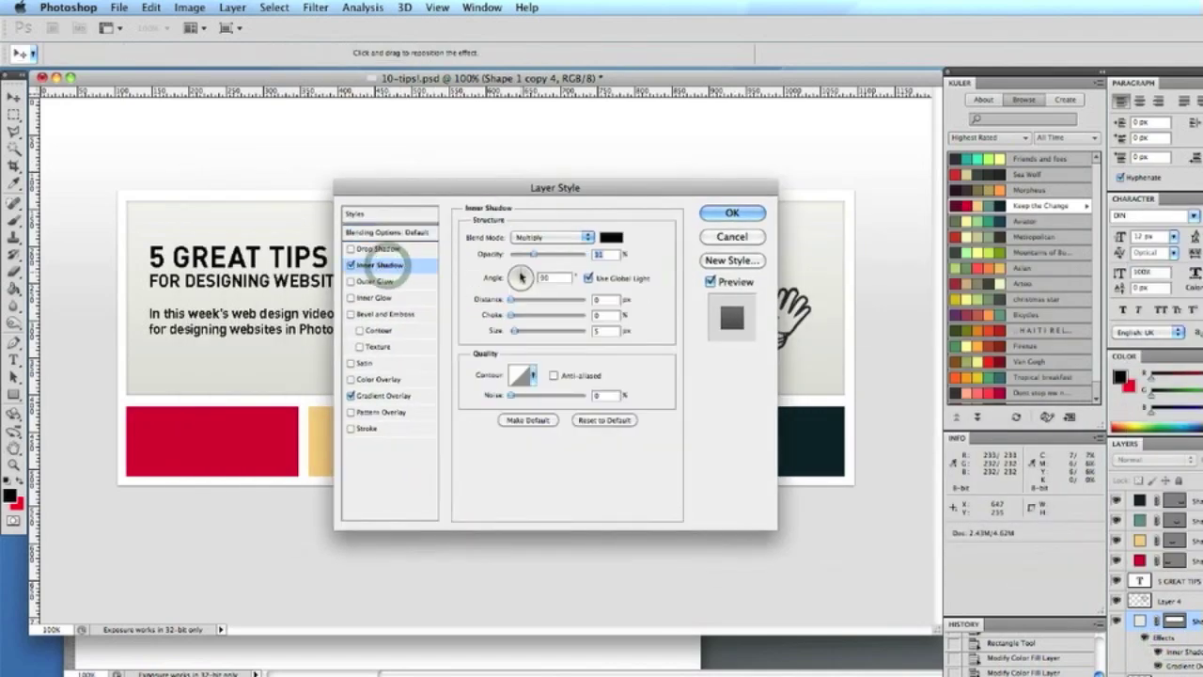
pyautogui.moveTo(515, 278); pyautogui.dragTo(520, 276)
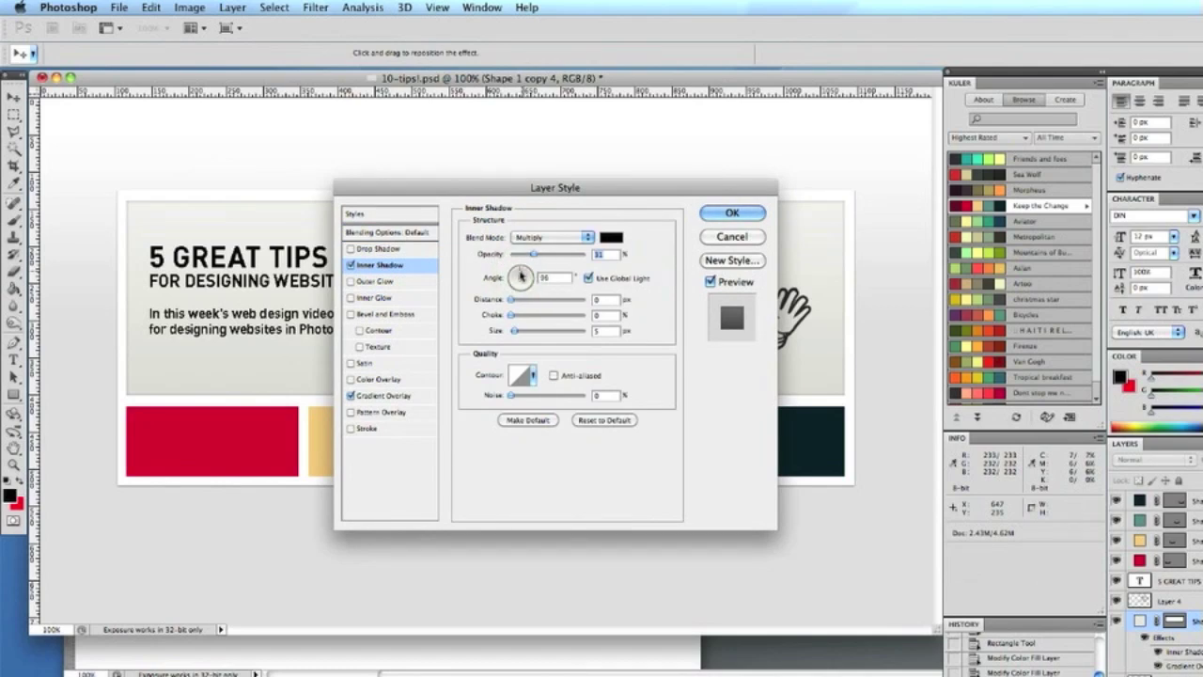
pyautogui.moveTo(520, 276); pyautogui.dragTo(522, 273)
pyautogui.click(732, 213)
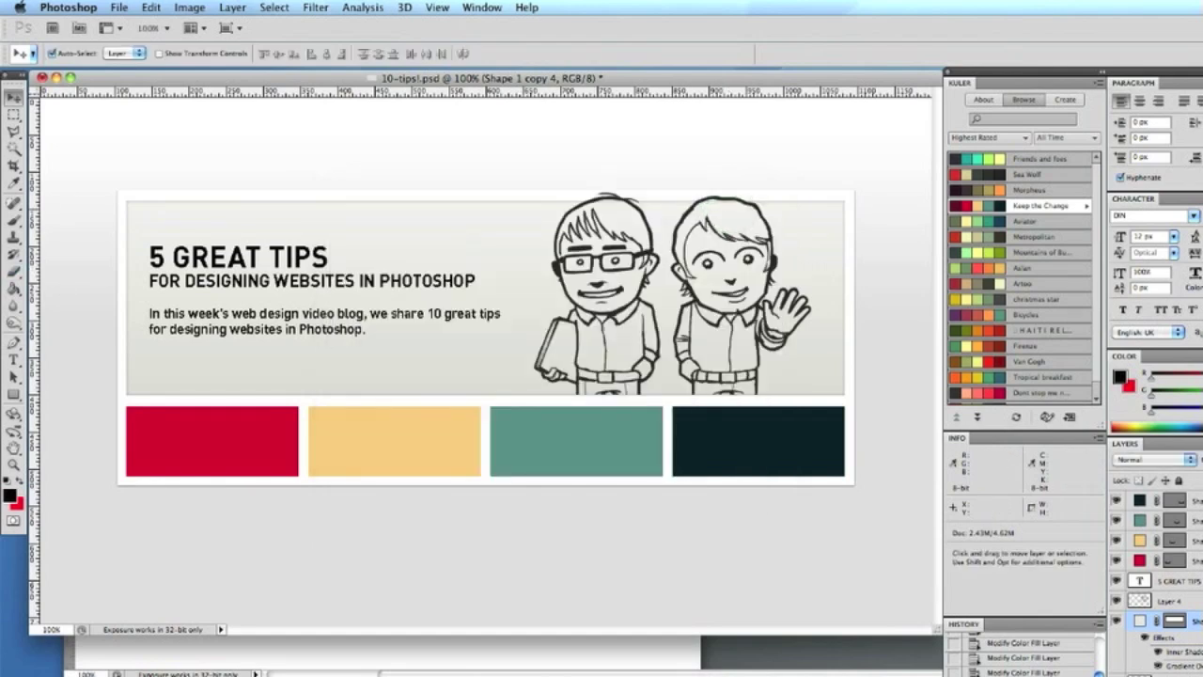
# Step: Create Layer 5, Shift-drag a vertical red gradient on it, then hide the layer
pyautogui.press('super+shift+n')
pyautogui.press('Return')
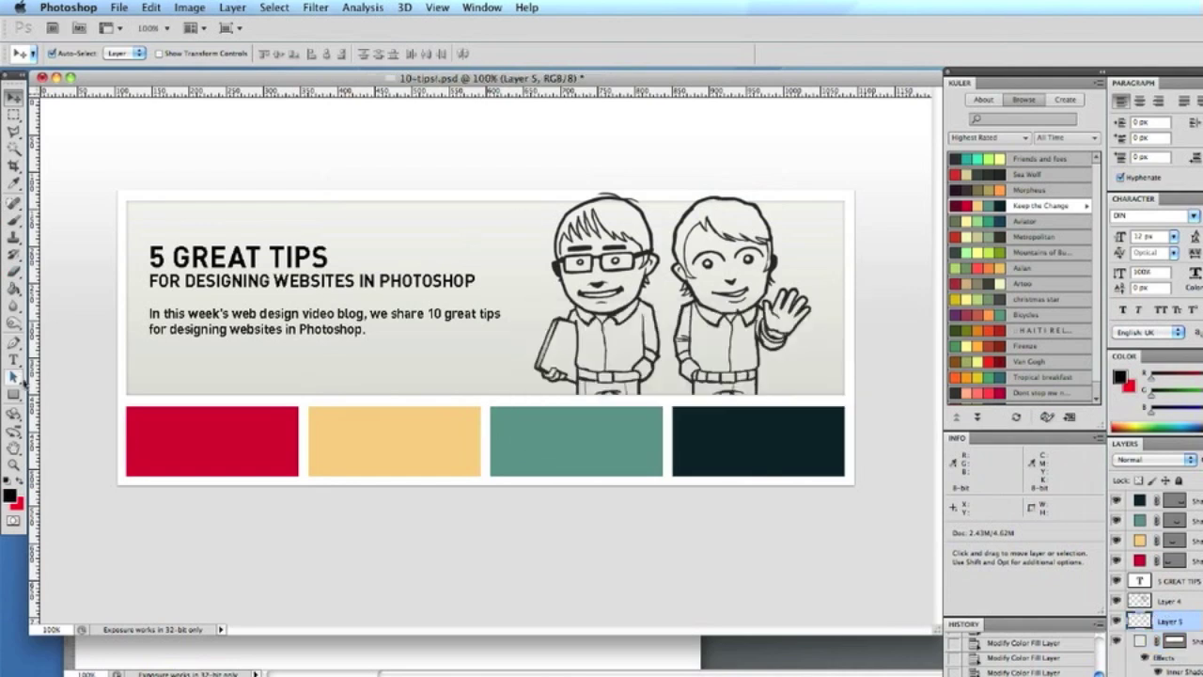
pyautogui.moveTo(14, 287); pyautogui.dragTo(57, 281)
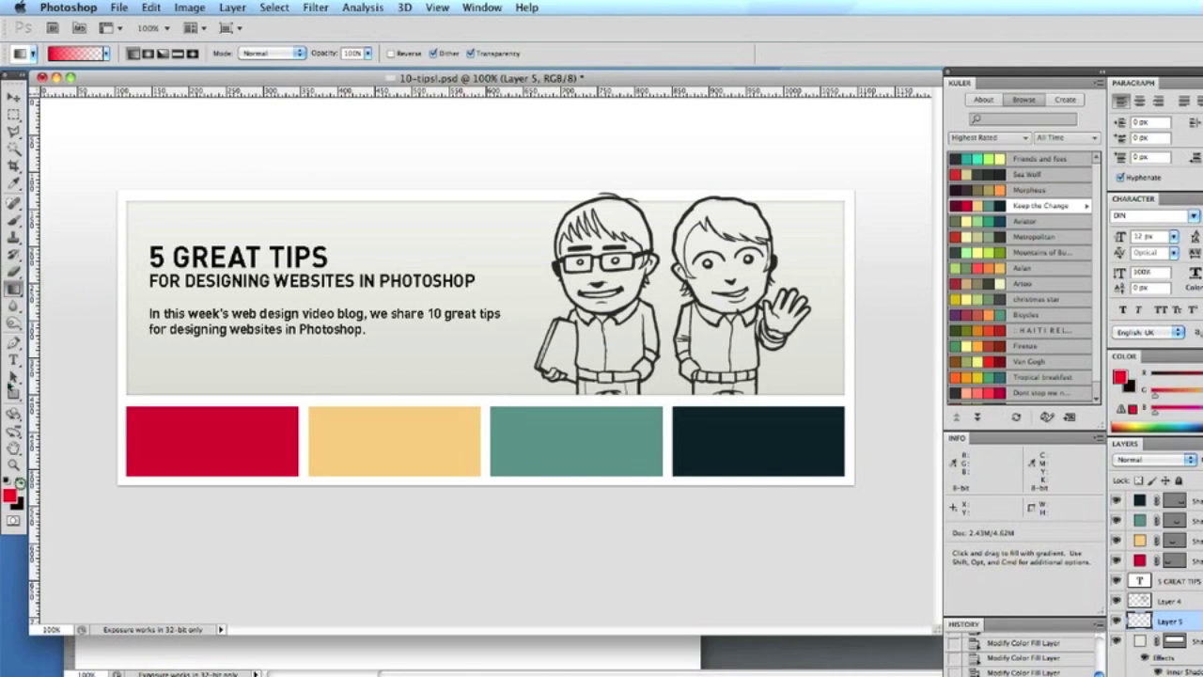
pyautogui.click(21, 484)
pyautogui.moveTo(465, 519); pyautogui.dragTo(449, 140)
pyautogui.press('shift')
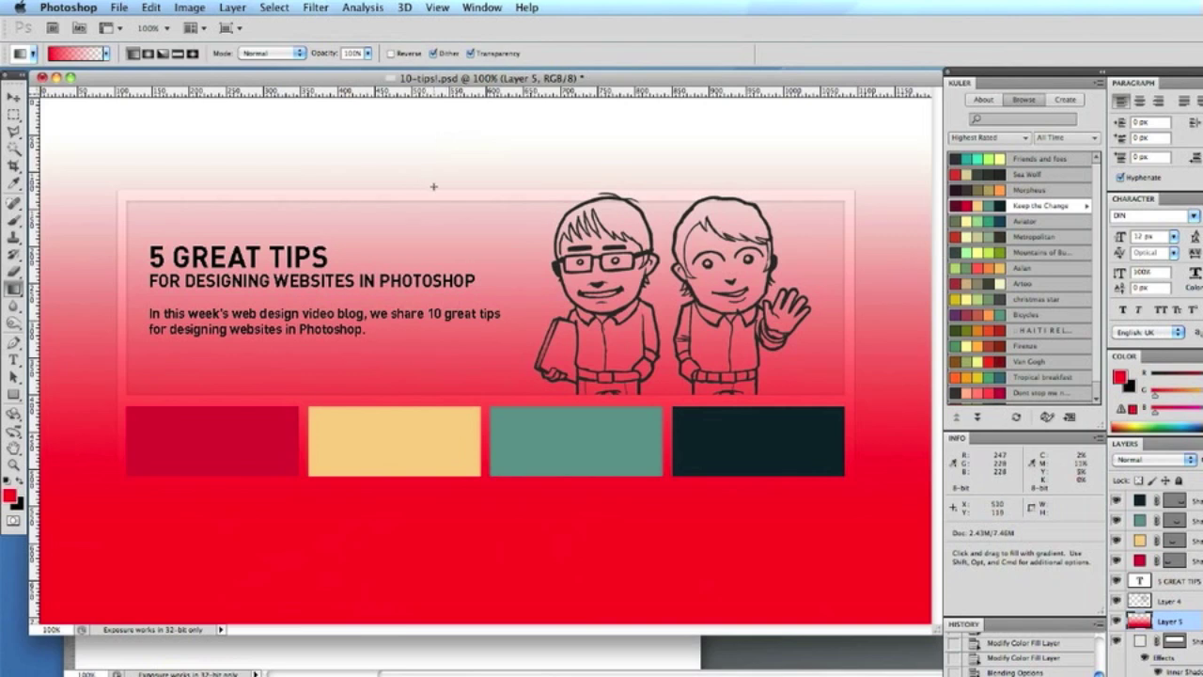
pyautogui.click(1116, 621)
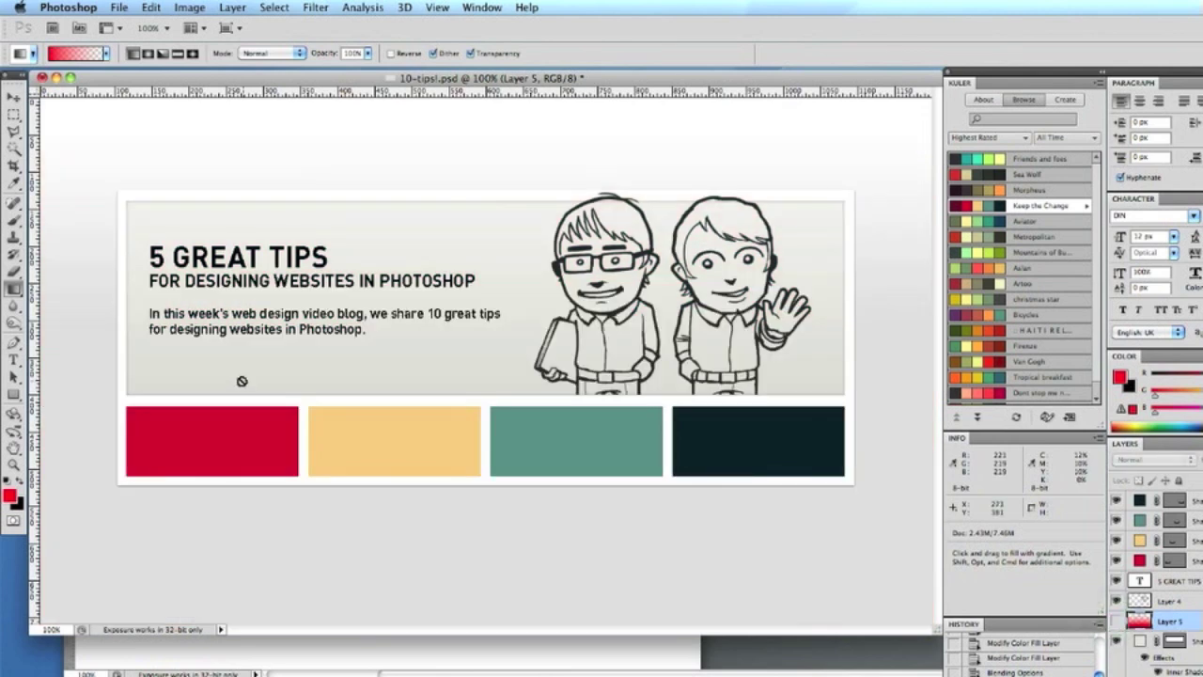
# Step: Set the 5 GREAT TIPS text block's anti-aliasing to Crisp, commit, and compare with undo/redo
pyautogui.click(14, 360)
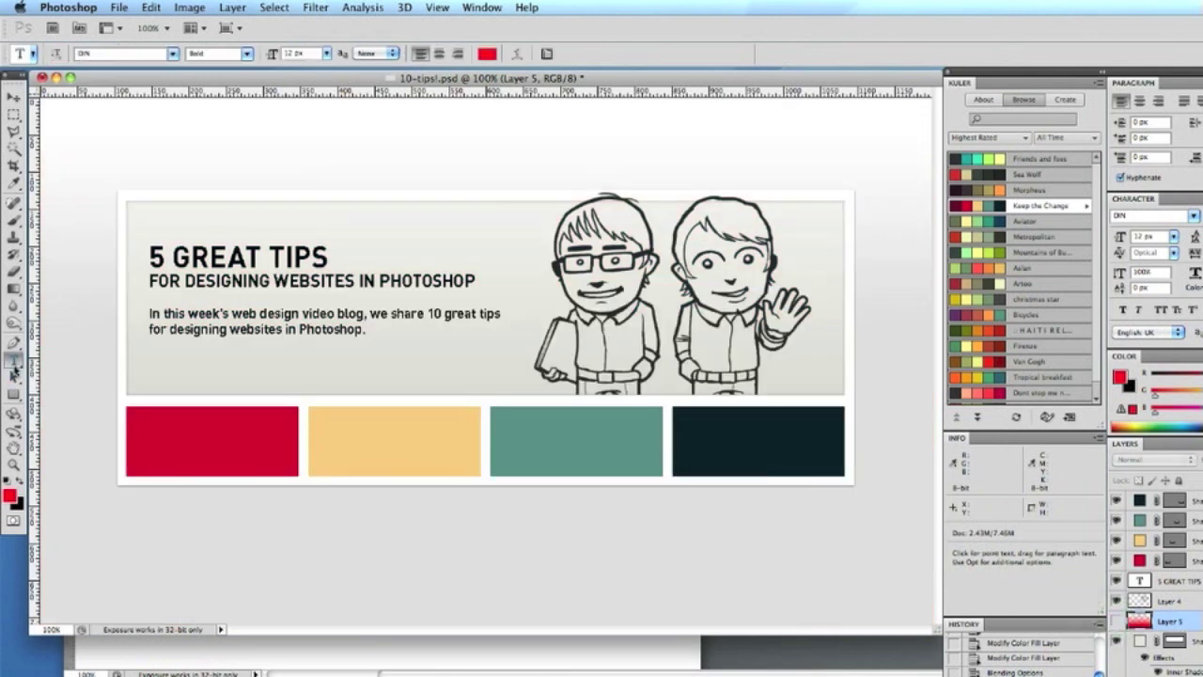
pyautogui.click(247, 315)
pyautogui.press('super+a')
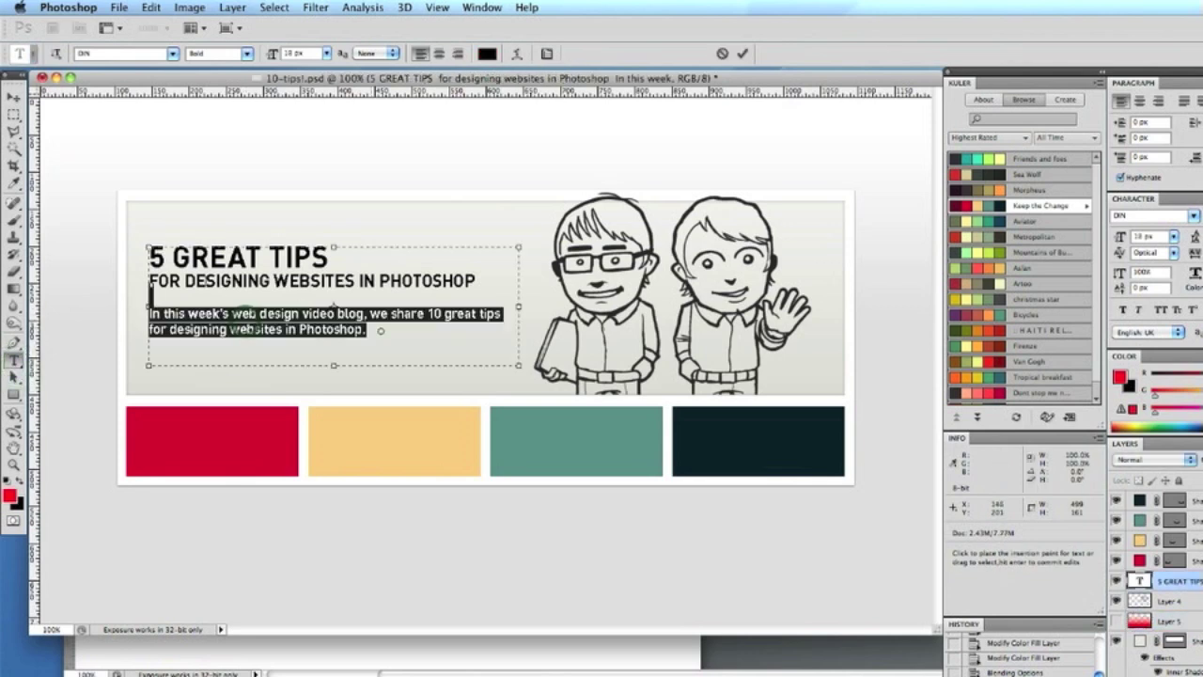
pyautogui.click(380, 53)
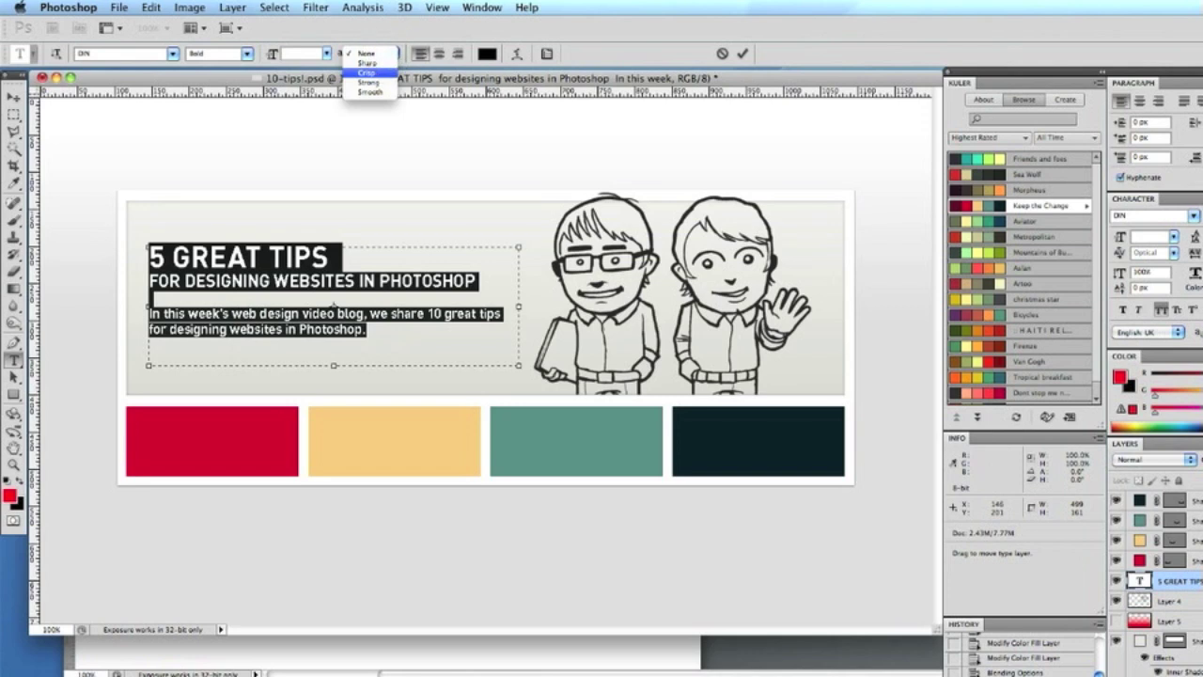
pyautogui.click(380, 73)
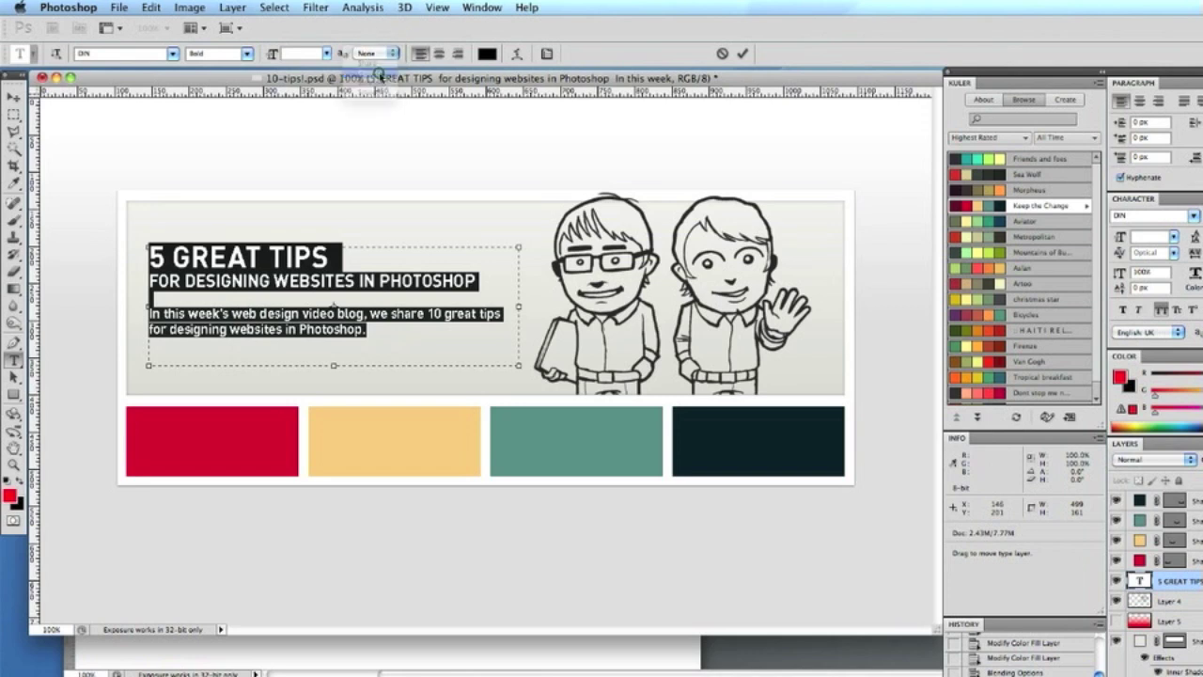
pyautogui.click(742, 55)
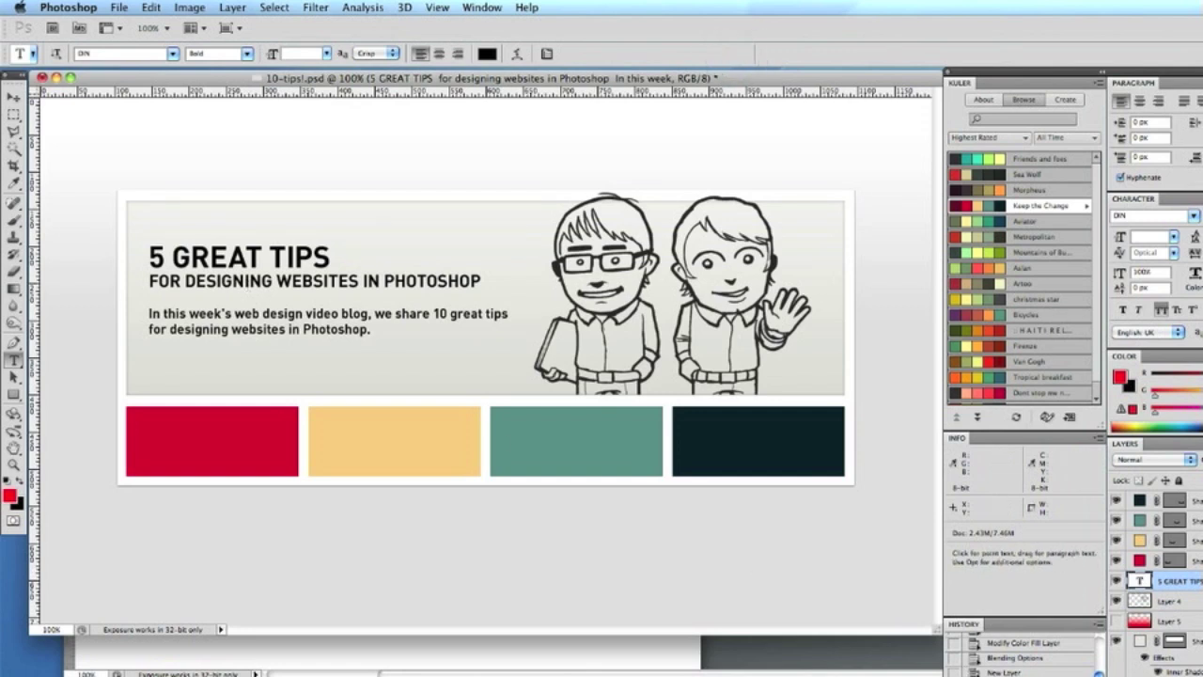
pyautogui.press('super+alt+z')
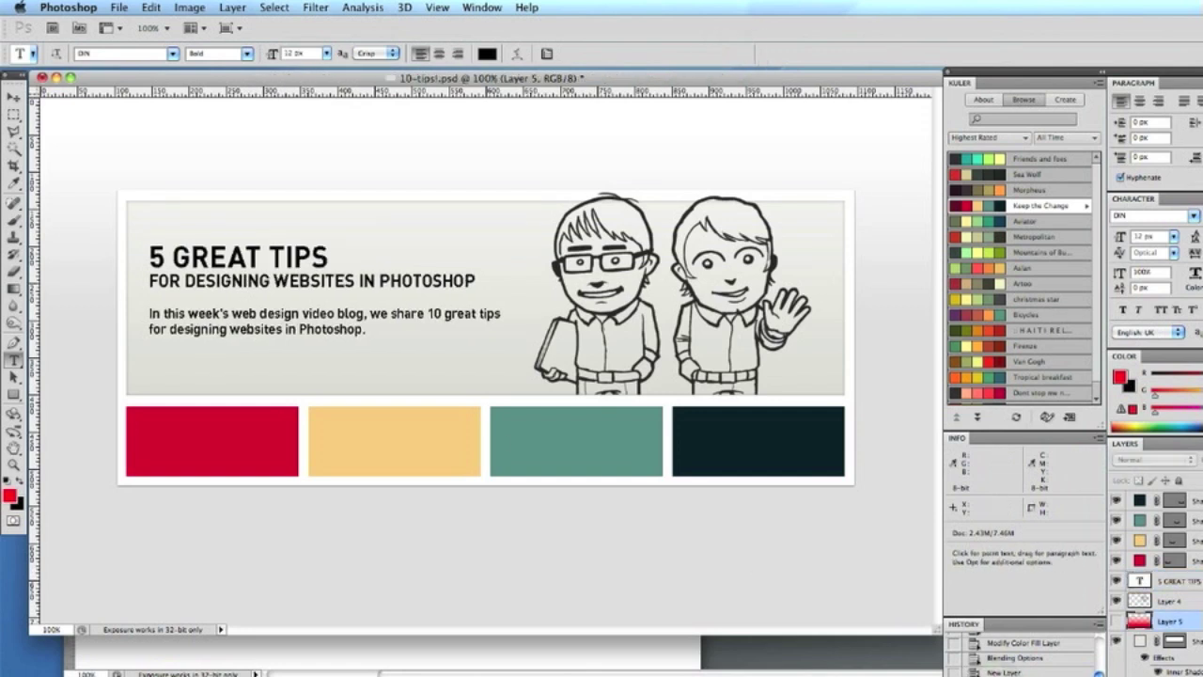
pyautogui.press('super+shift+z')
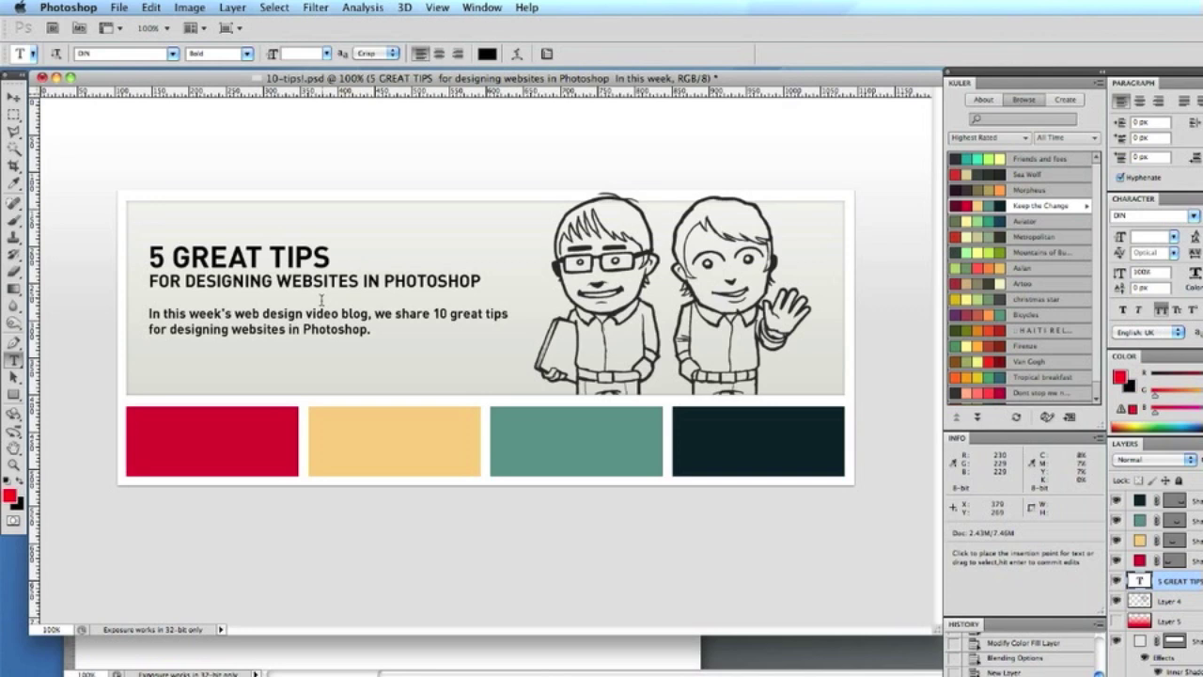
# Step: Select the intro body paragraph and change its font to Arial
pyautogui.click(147, 256)
pyautogui.moveTo(147, 255); pyautogui.dragTo(490, 280)
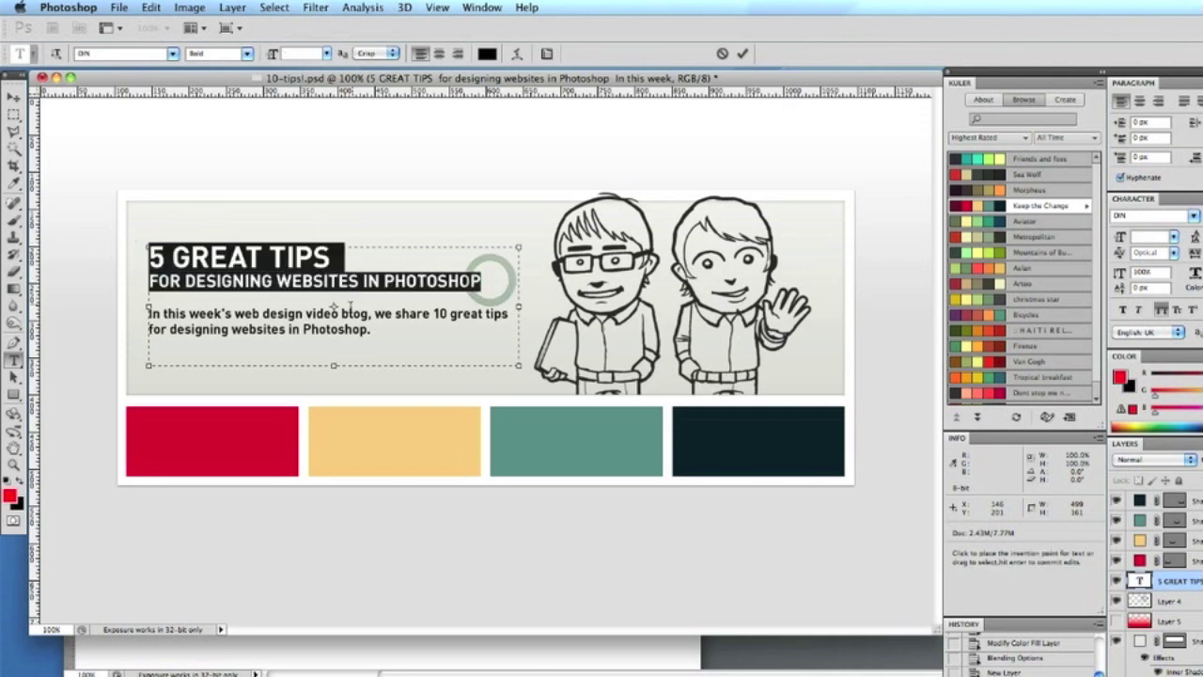
pyautogui.click(374, 326)
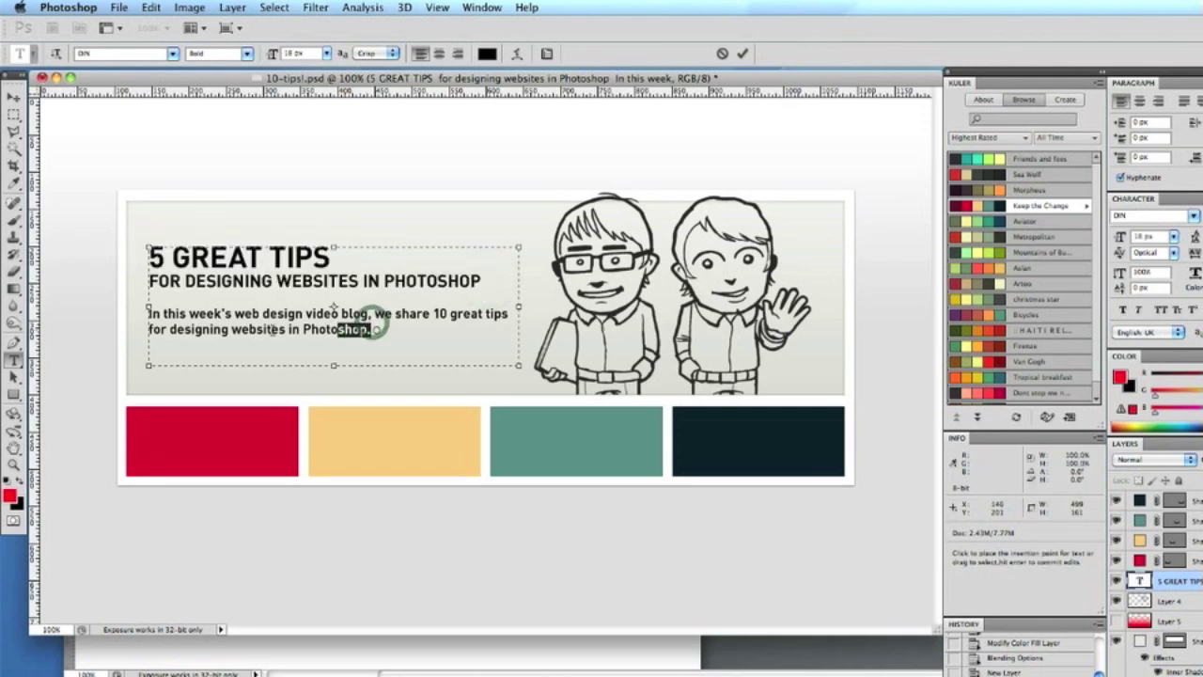
pyautogui.tripleClick(374, 327)
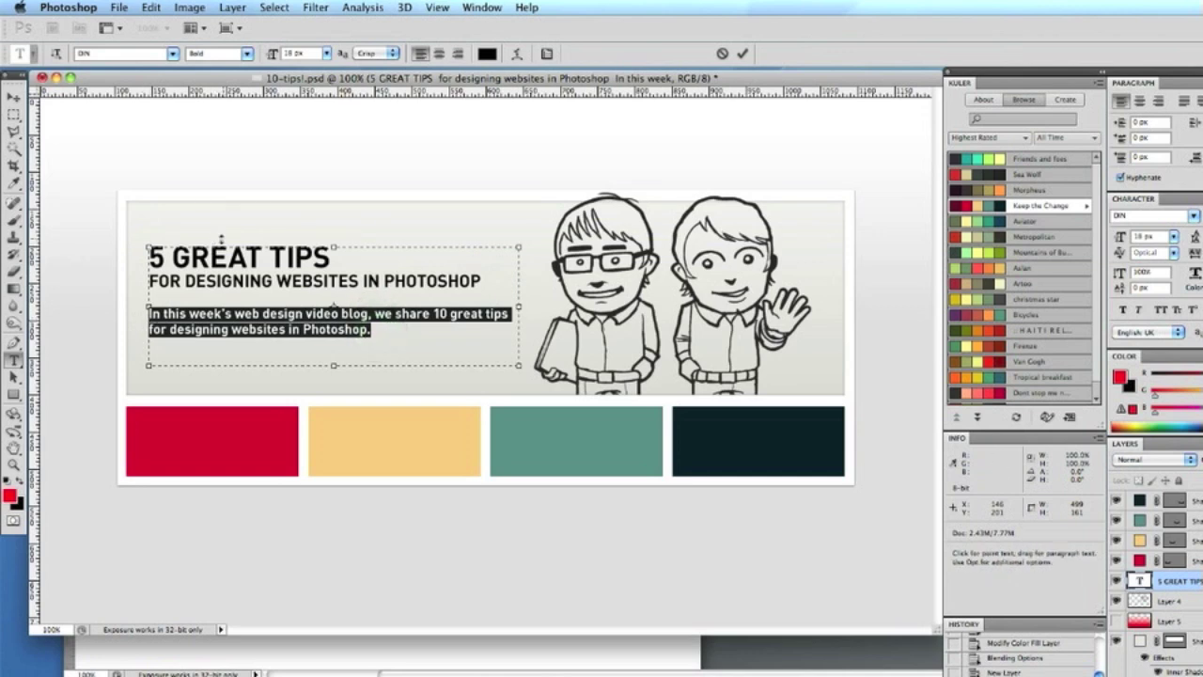
pyautogui.click(173, 54)
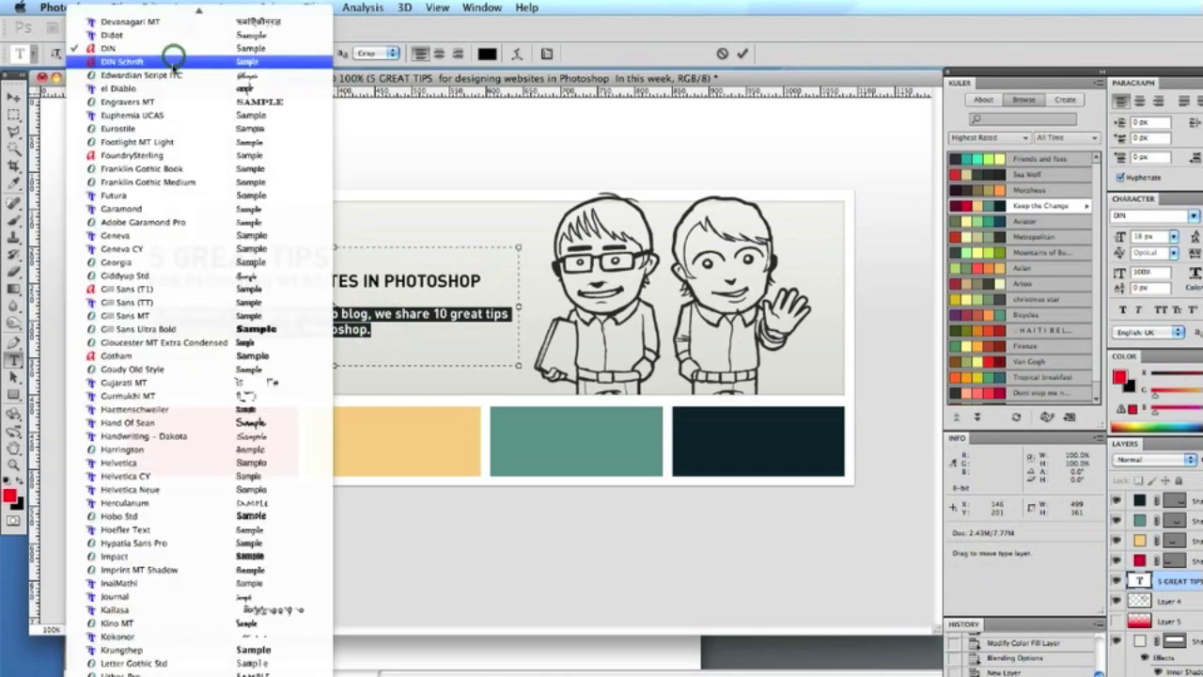
pyautogui.write('ar')
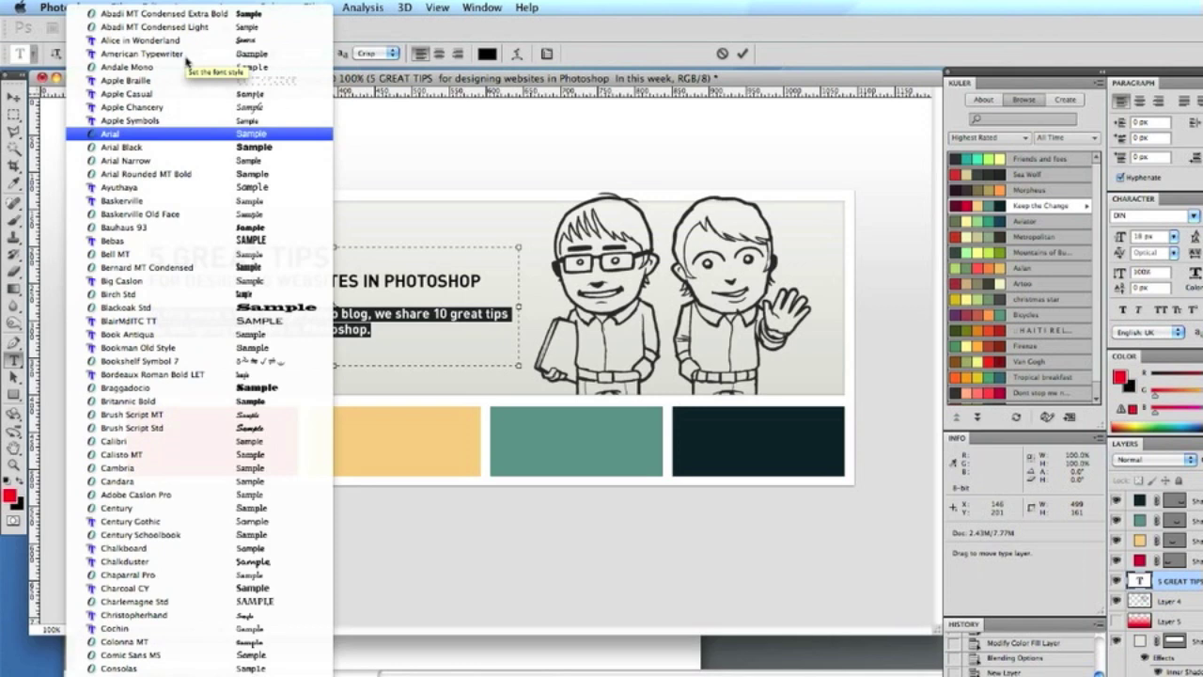
pyautogui.press('Return')
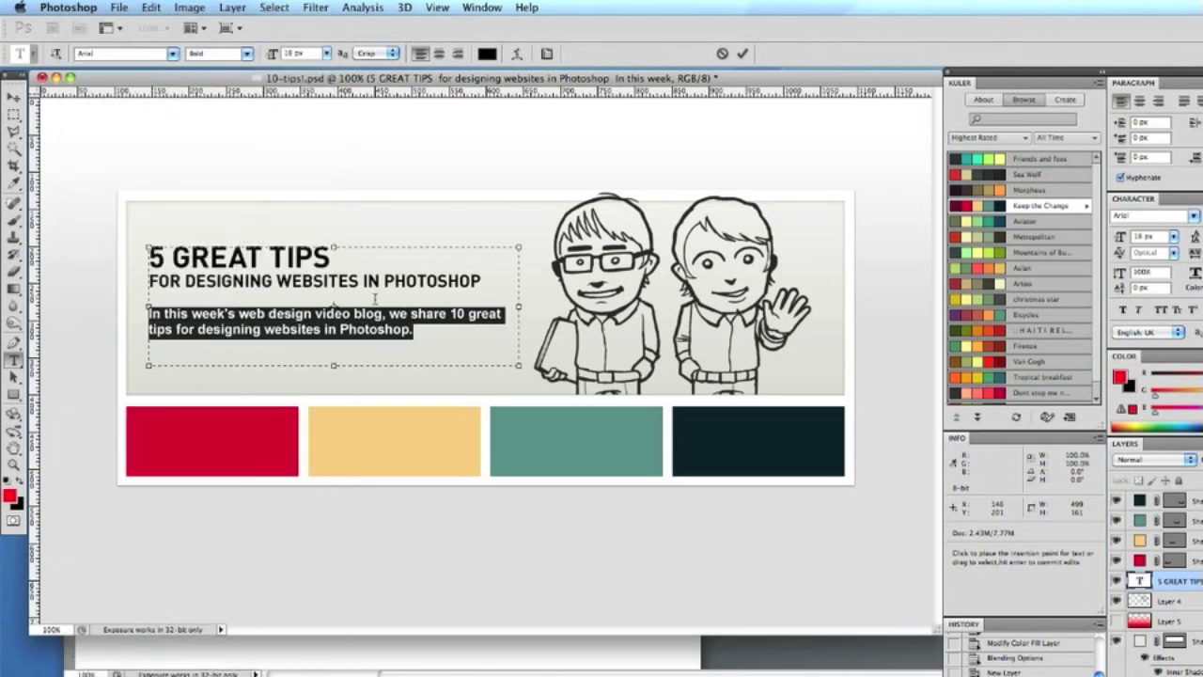
# Step: Make the paragraph Regular weight instead of bold and commit the text edits
pyautogui.click(246, 54)
pyautogui.click(244, 47)
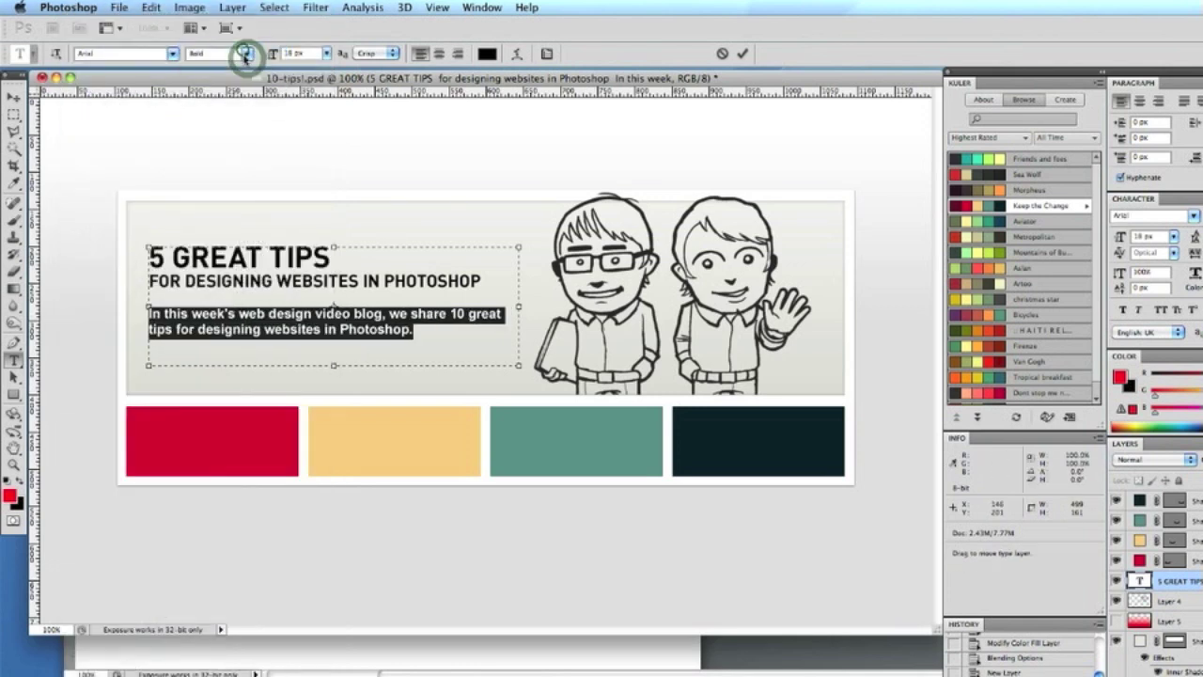
pyautogui.click(743, 53)
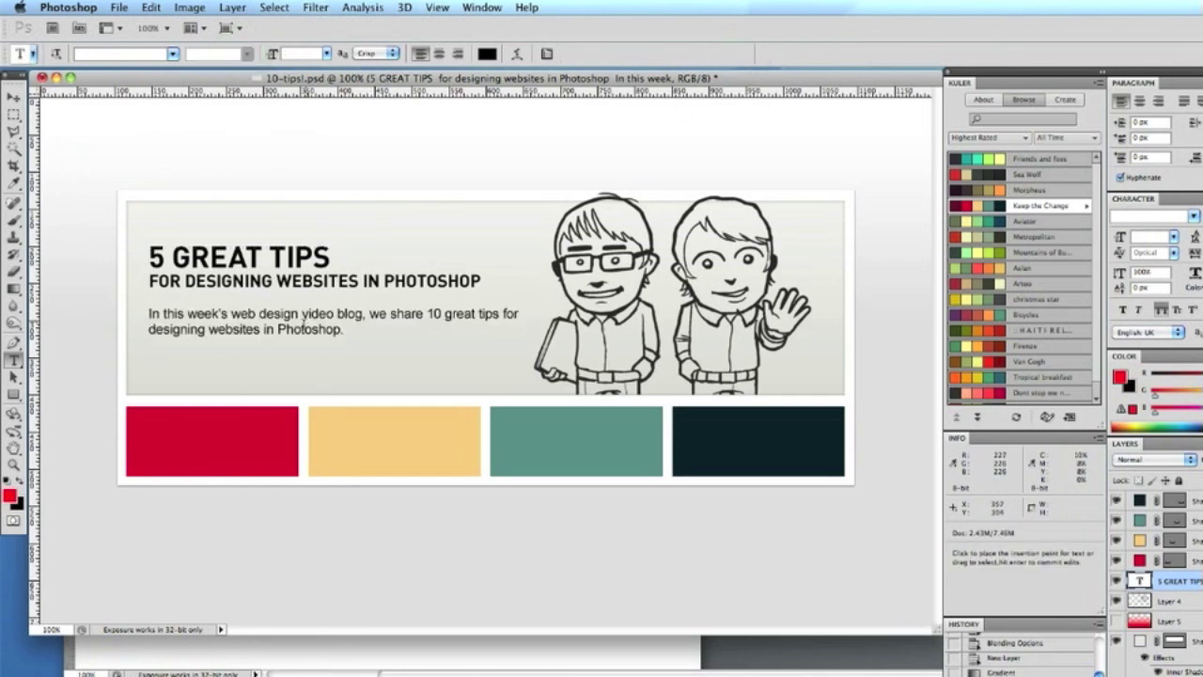
pyautogui.click(303, 314)
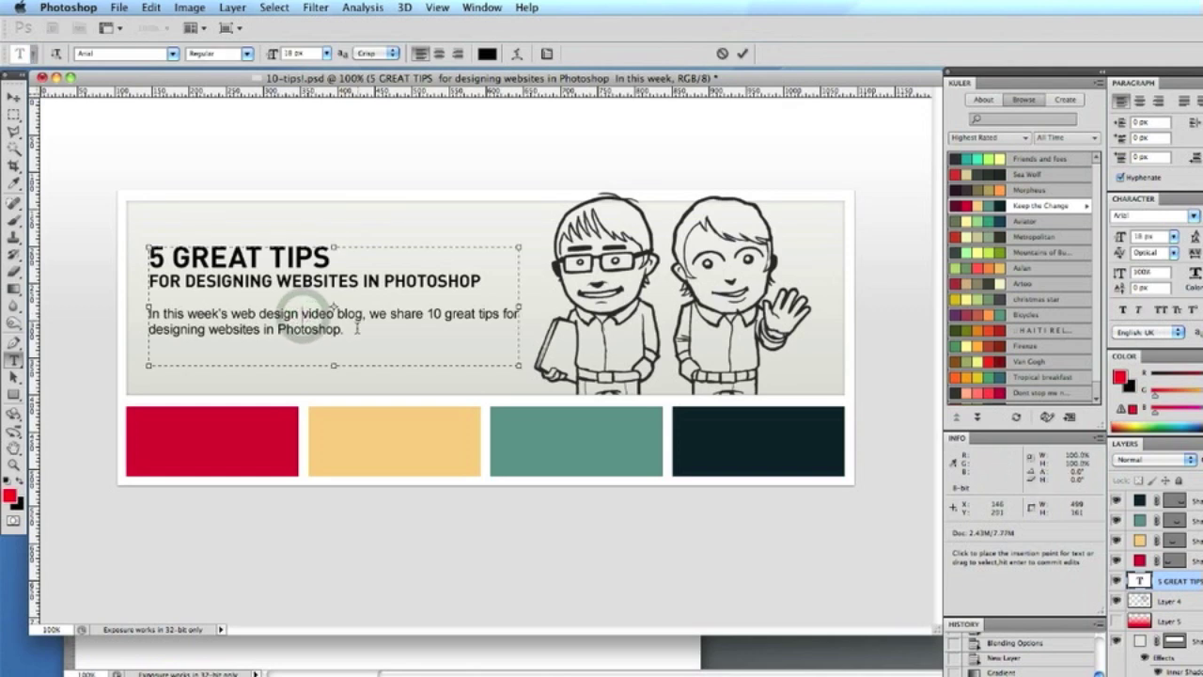
pyautogui.click(741, 53)
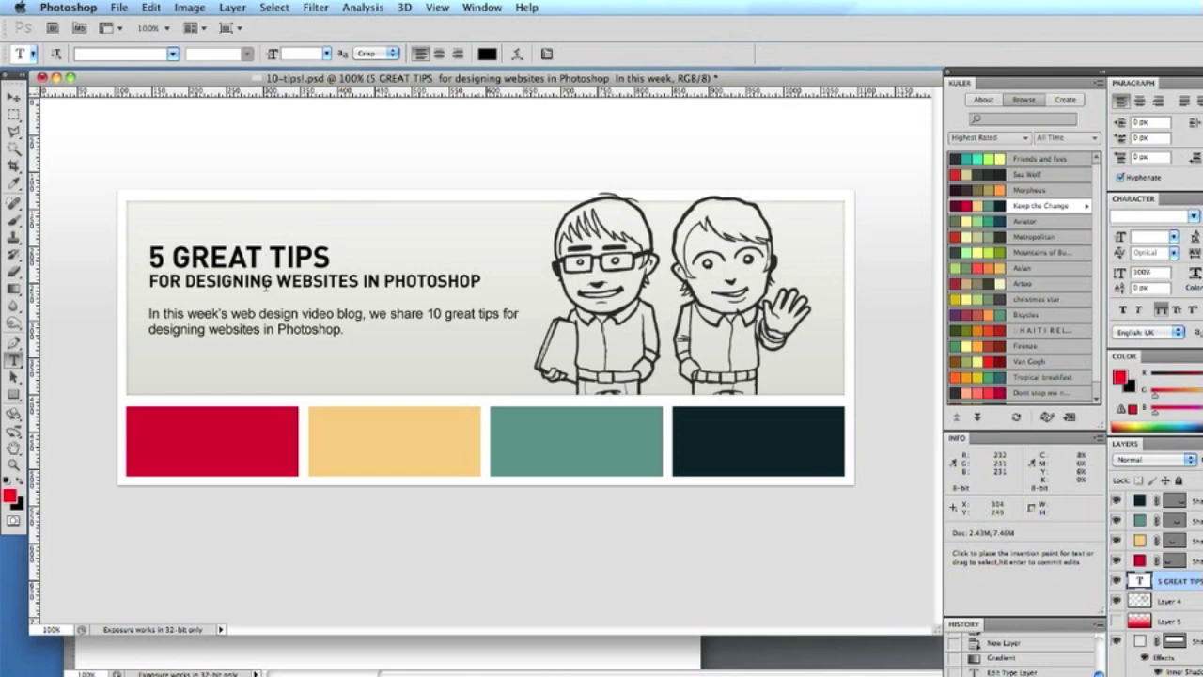
# Step: Drag the Pulldown element from browser elements.psd into the banner below the intro blurb
pyautogui.click(14, 98)
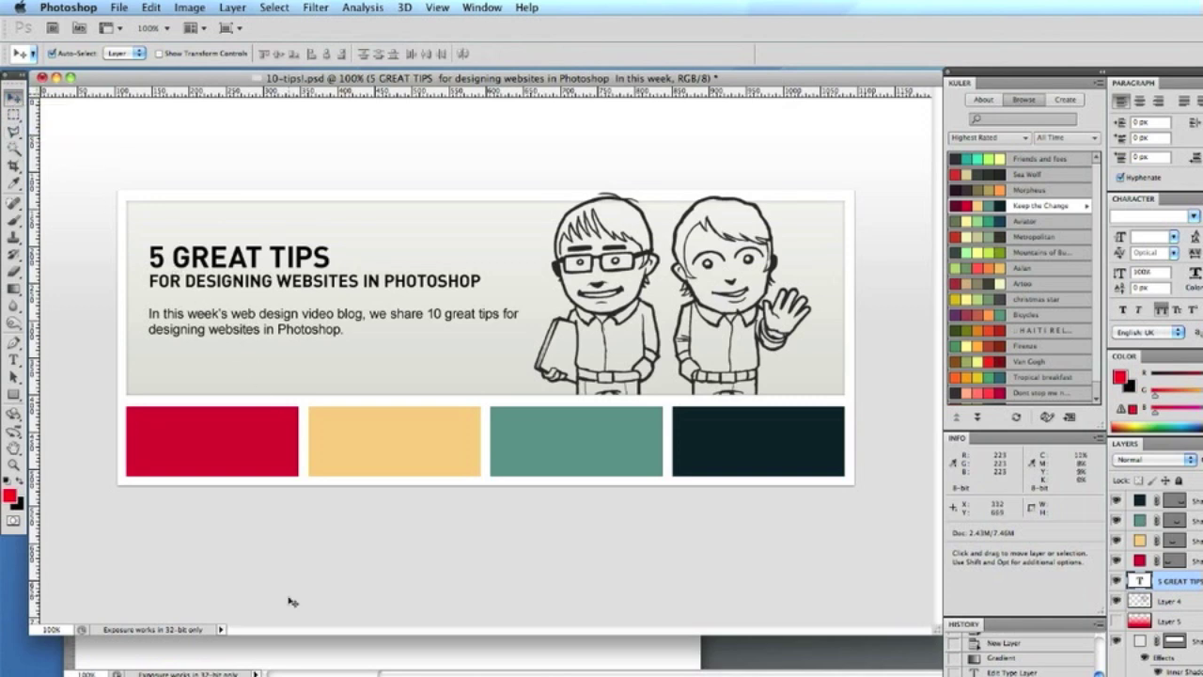
pyautogui.click(301, 648)
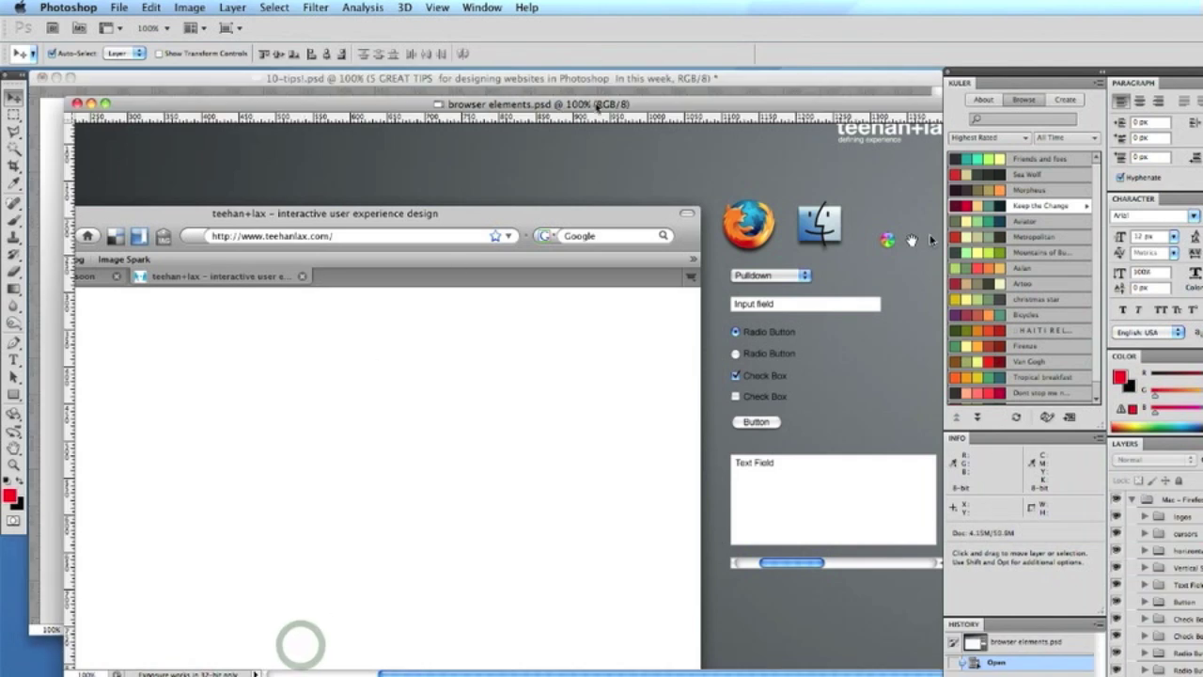
pyautogui.moveTo(597, 105)
pyautogui.mouseDown()
pyautogui.moveTo(541, 114)
pyautogui.moveTo(504, 144)
pyautogui.moveTo(491, 188)
pyautogui.moveTo(520, 181)
pyautogui.mouseUp()
pyautogui.click(724, 350)
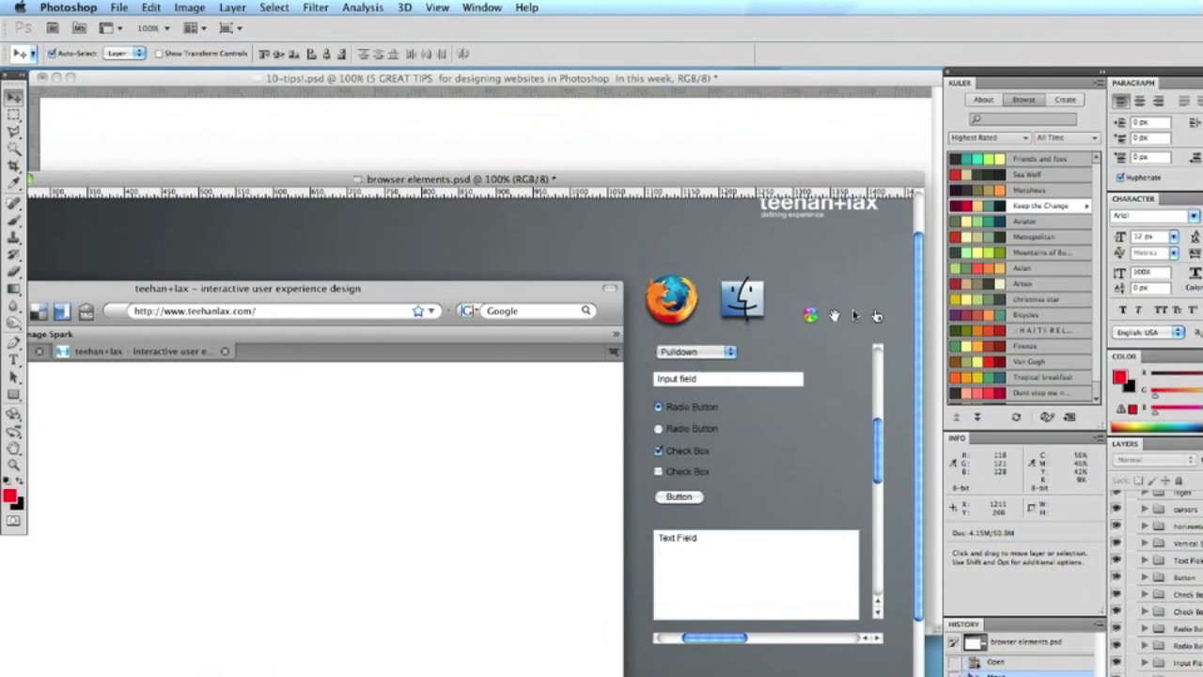
pyautogui.moveTo(711, 355); pyautogui.dragTo(205, 366)
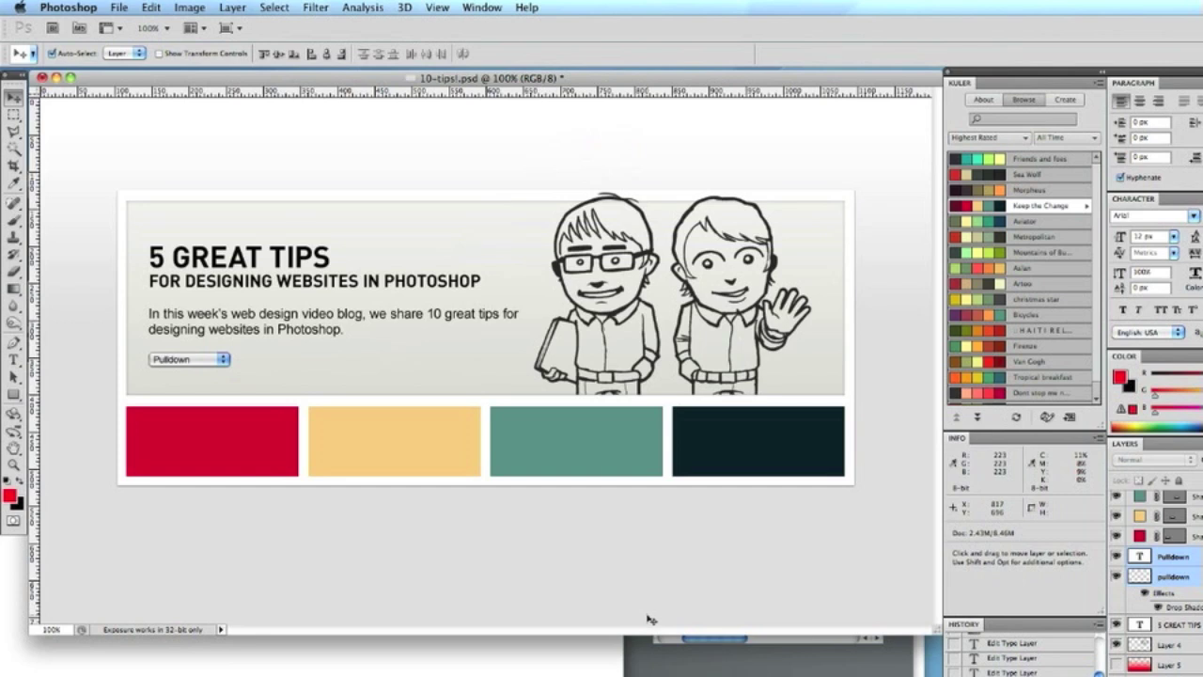
# Step: Copy the Radio Button element from browser elements.psd and place it beside the Pulldown
pyautogui.click(701, 656)
pyautogui.click(678, 496)
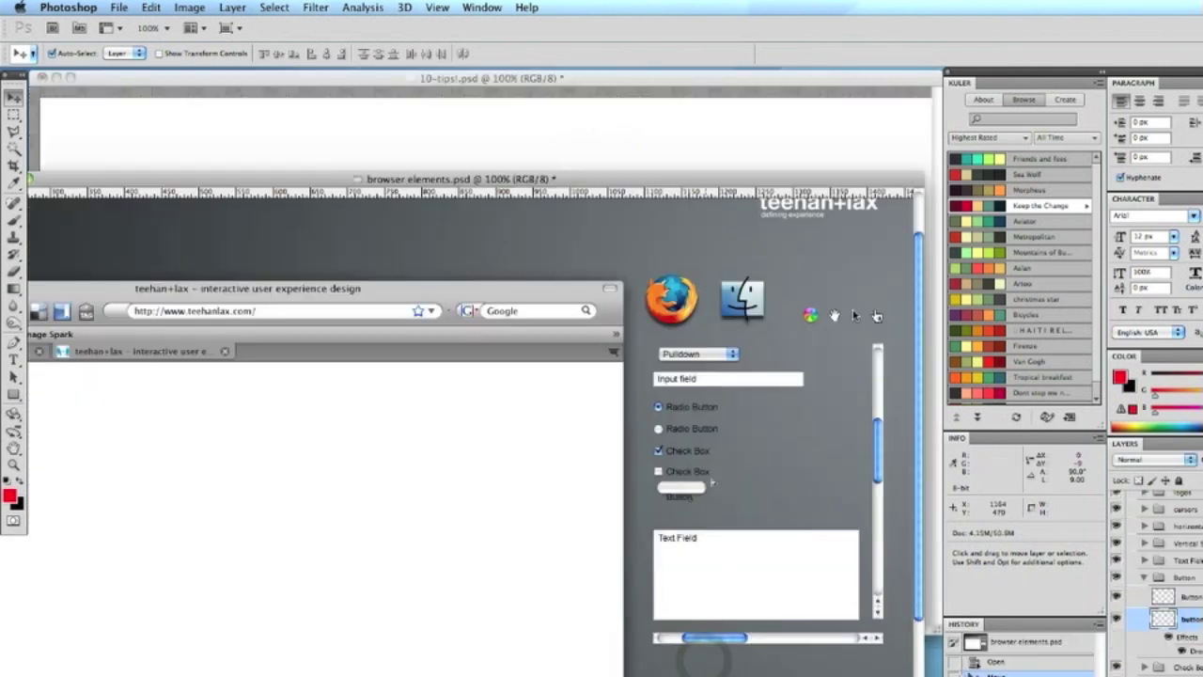
pyautogui.click(679, 496)
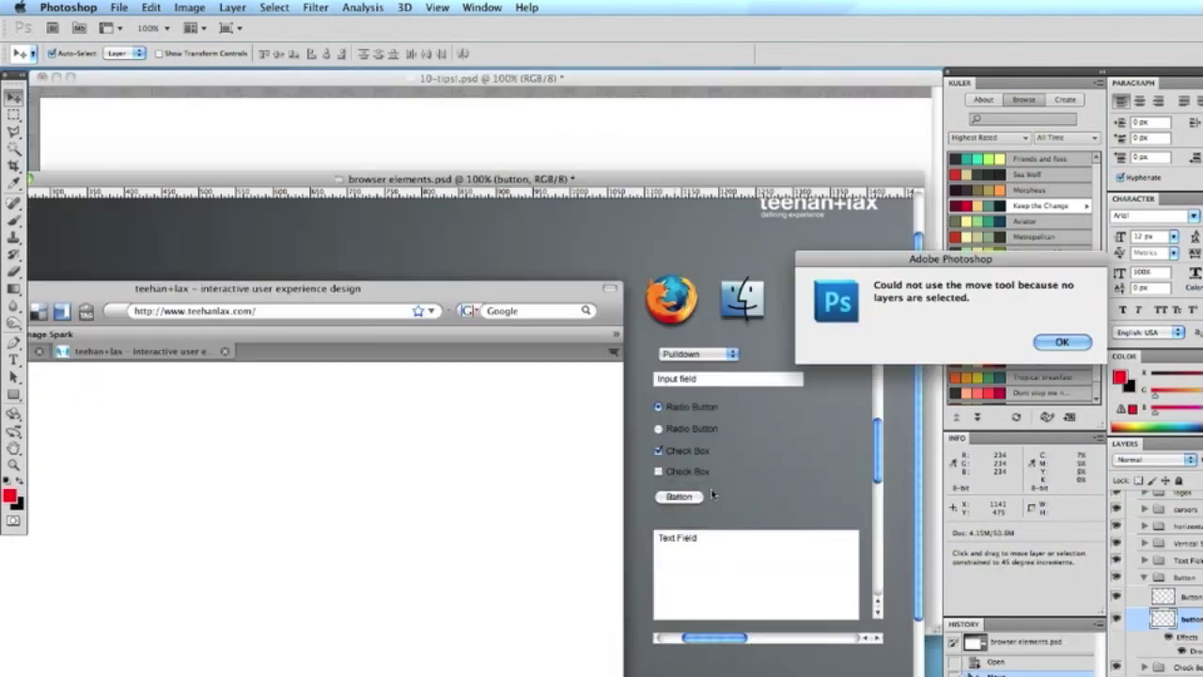
pyautogui.press('Return')
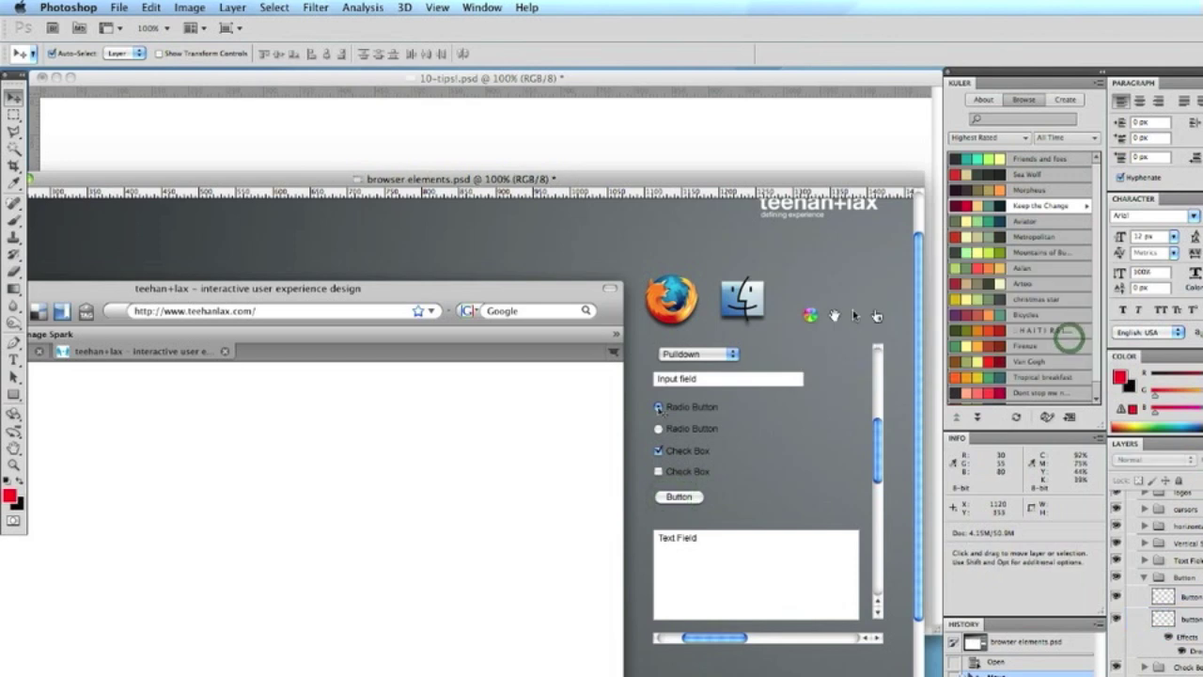
pyautogui.click(661, 407)
pyautogui.moveTo(676, 411); pyautogui.dragTo(390, 437)
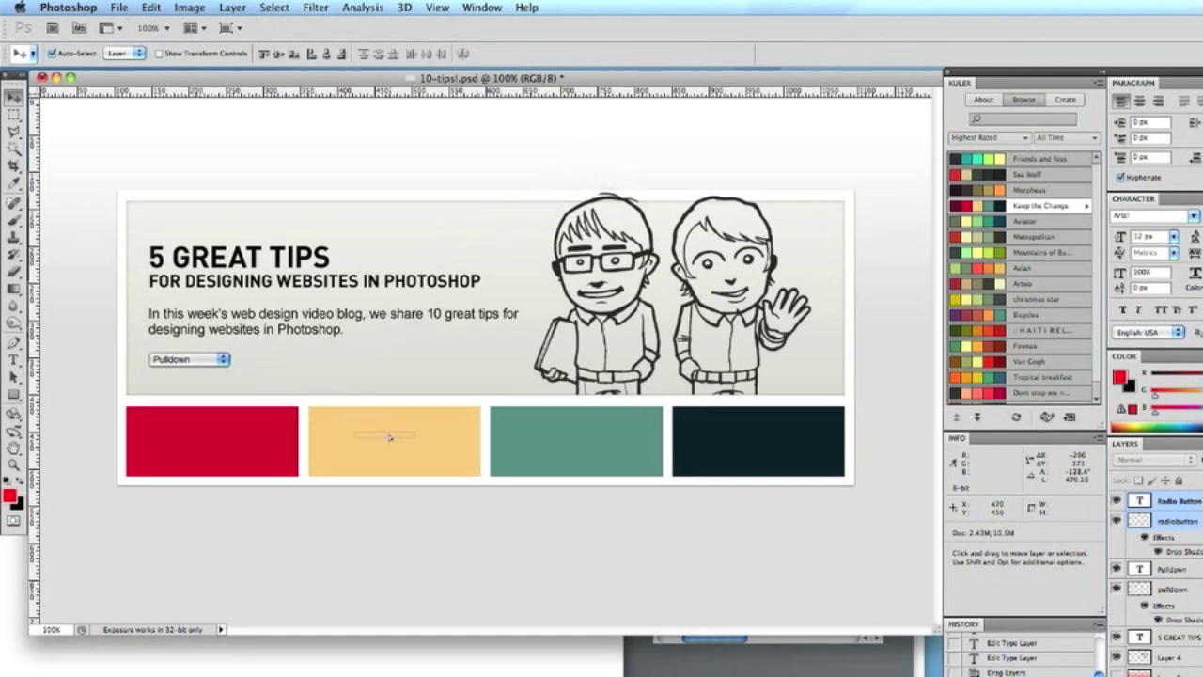
pyautogui.moveTo(340, 379); pyautogui.dragTo(297, 362)
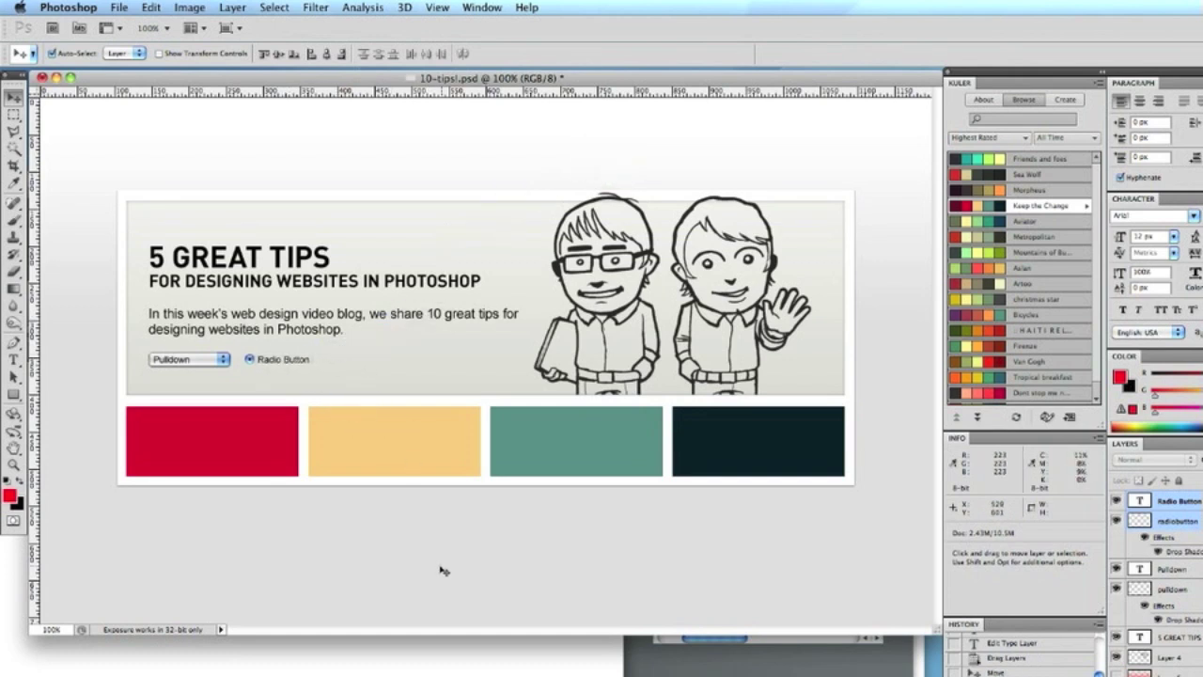
# Step: Reposition the browser elements window and bring the banner document back to the front
pyautogui.doubleClick(366, 669)
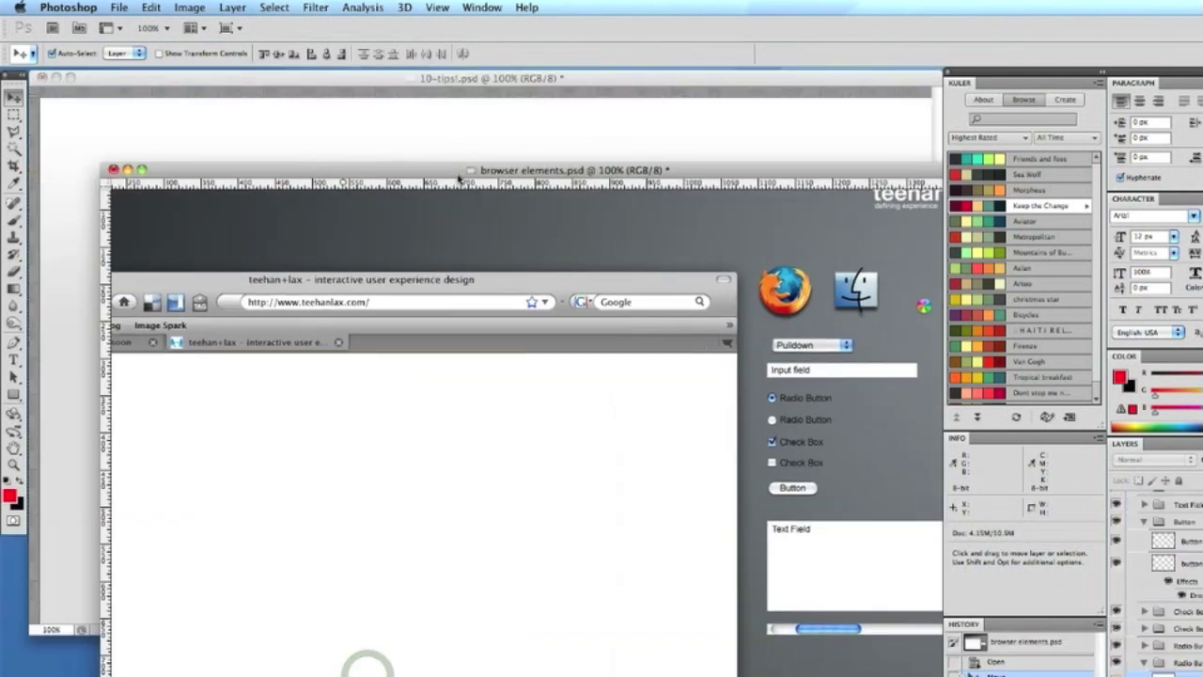
pyautogui.moveTo(460, 178); pyautogui.dragTo(396, 134)
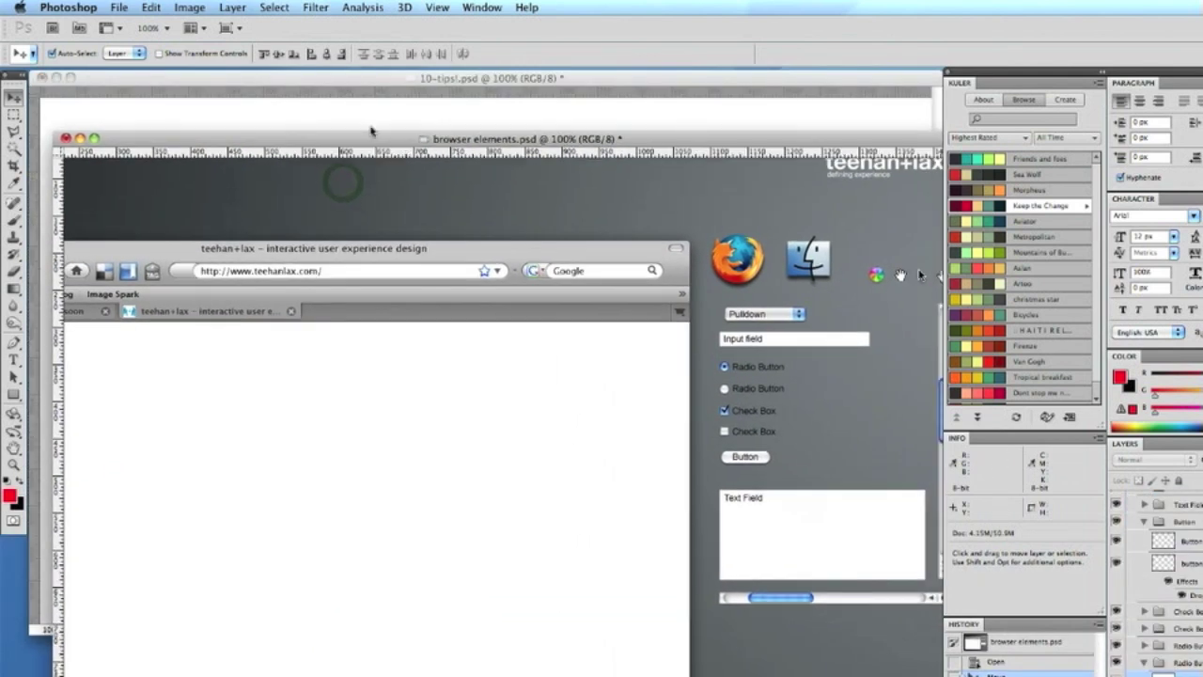
pyautogui.click(329, 76)
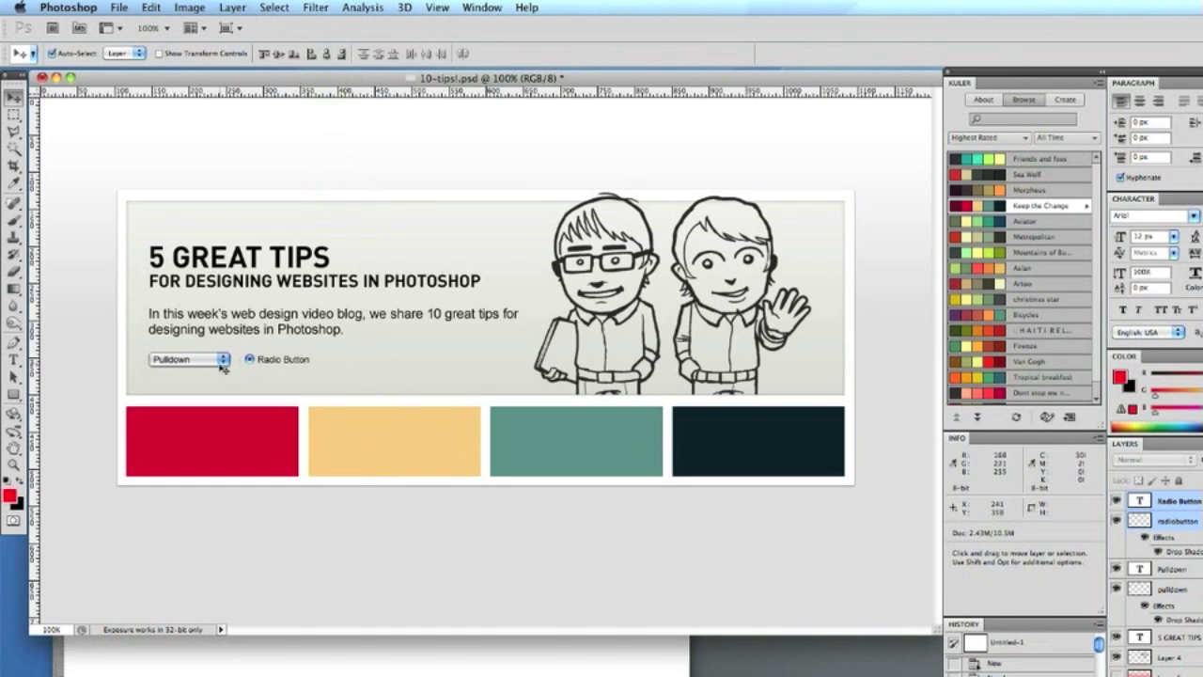
pyautogui.click(338, 653)
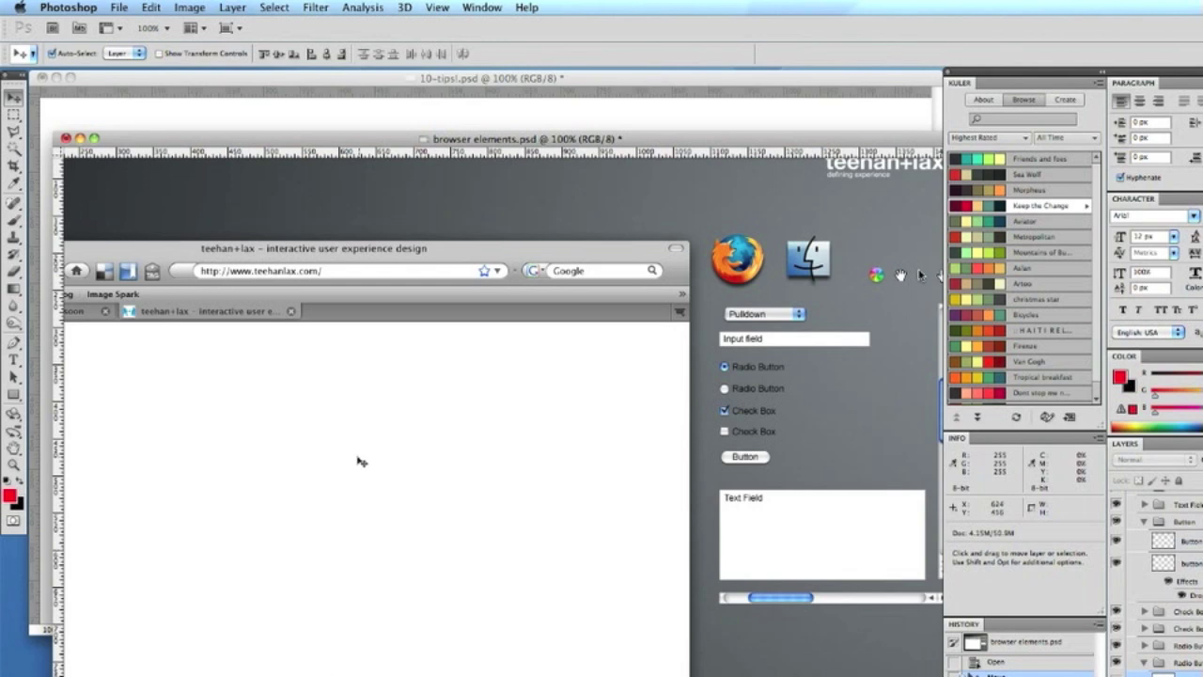
pyautogui.click(219, 112)
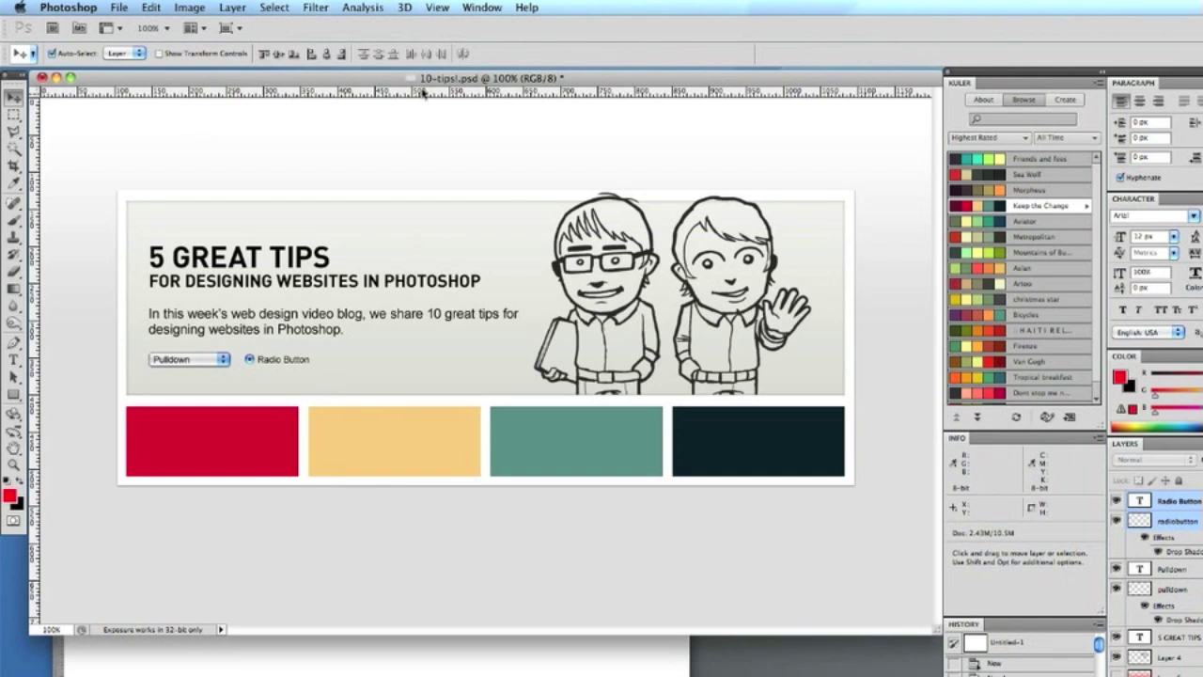
# Step: Drag the Info panel out of the dock so it floats over the banner canvas
pyautogui.moveTo(420, 84); pyautogui.dragTo(419, 83)
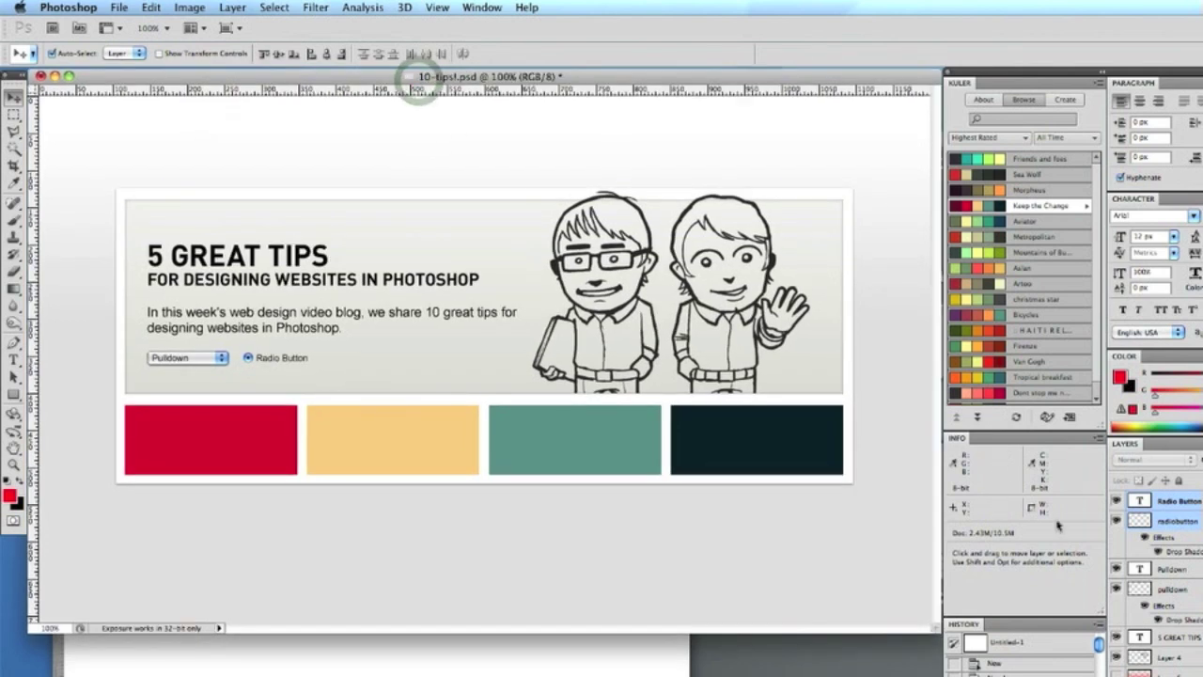
pyautogui.moveTo(964, 445); pyautogui.dragTo(578, 126)
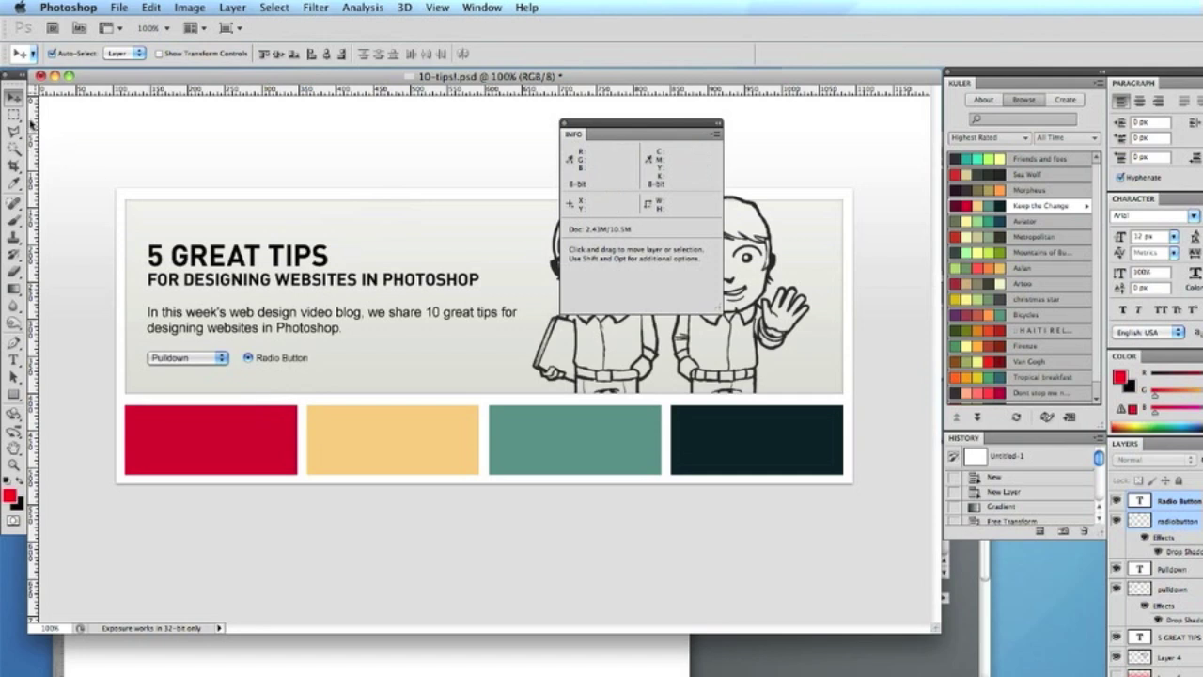
# Step: Try moving the red tab with Free Transform, then cancel so it stays put
pyautogui.moveTo(220, 437)
pyautogui.mouseDown()
pyautogui.moveTo(224, 405)
pyautogui.moveTo(222, 428)
pyautogui.mouseUp()
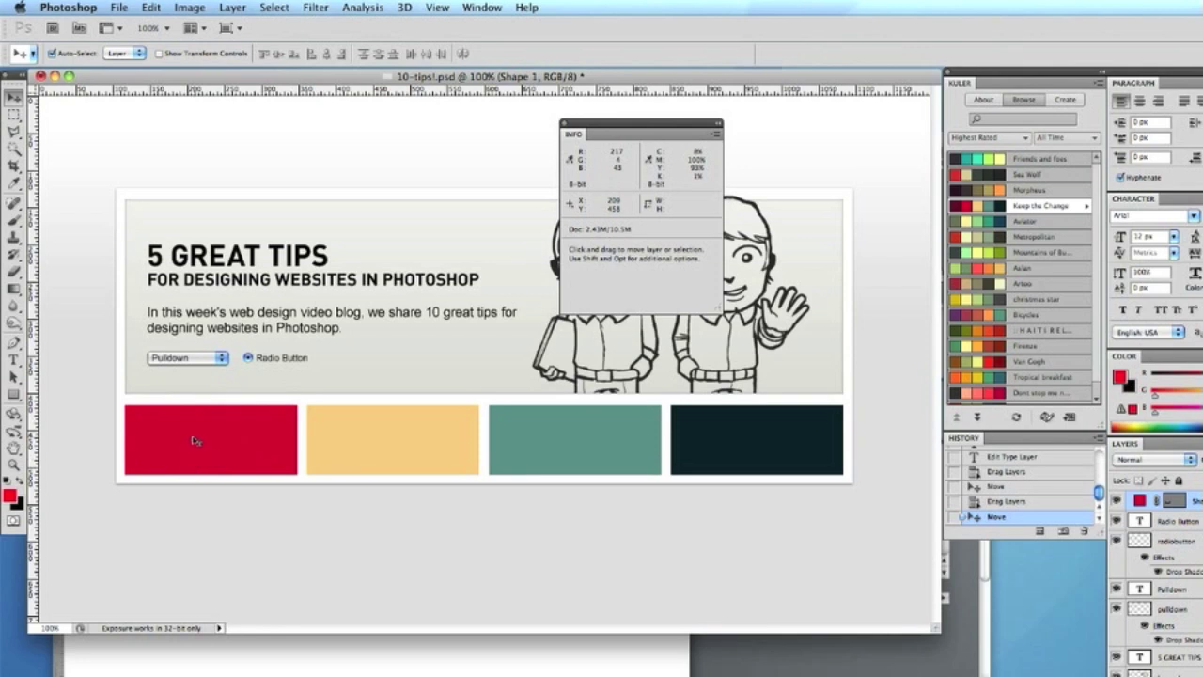
pyautogui.press('super+t')
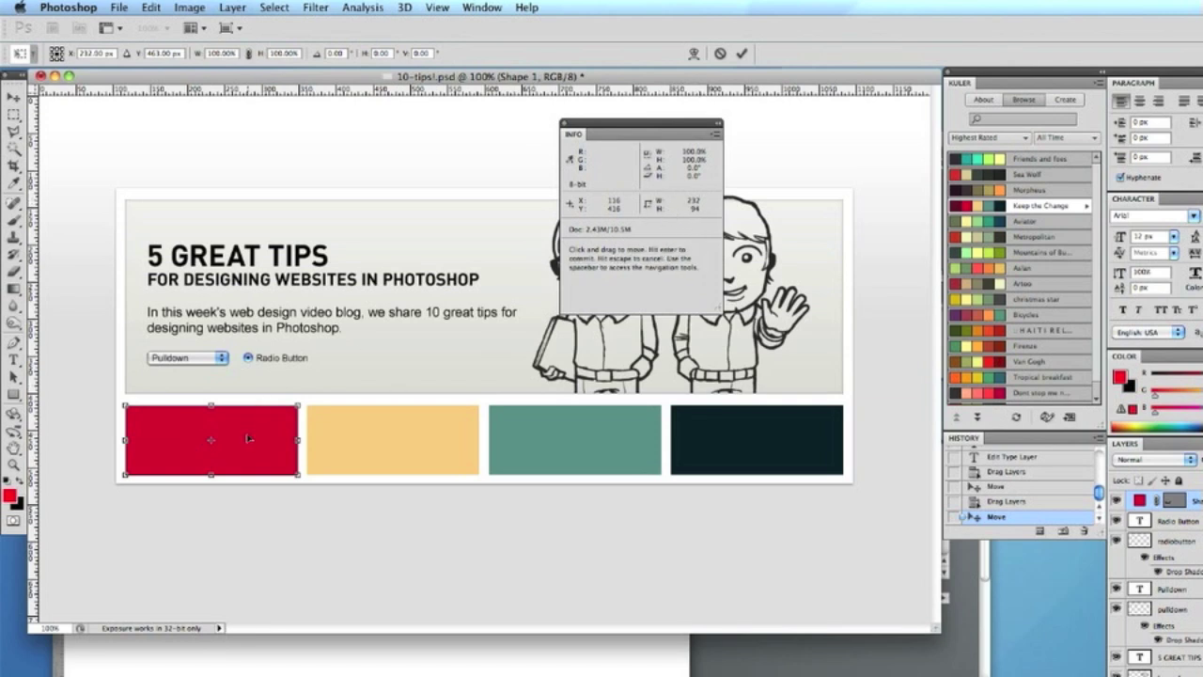
pyautogui.moveTo(244, 434); pyautogui.dragTo(290, 368)
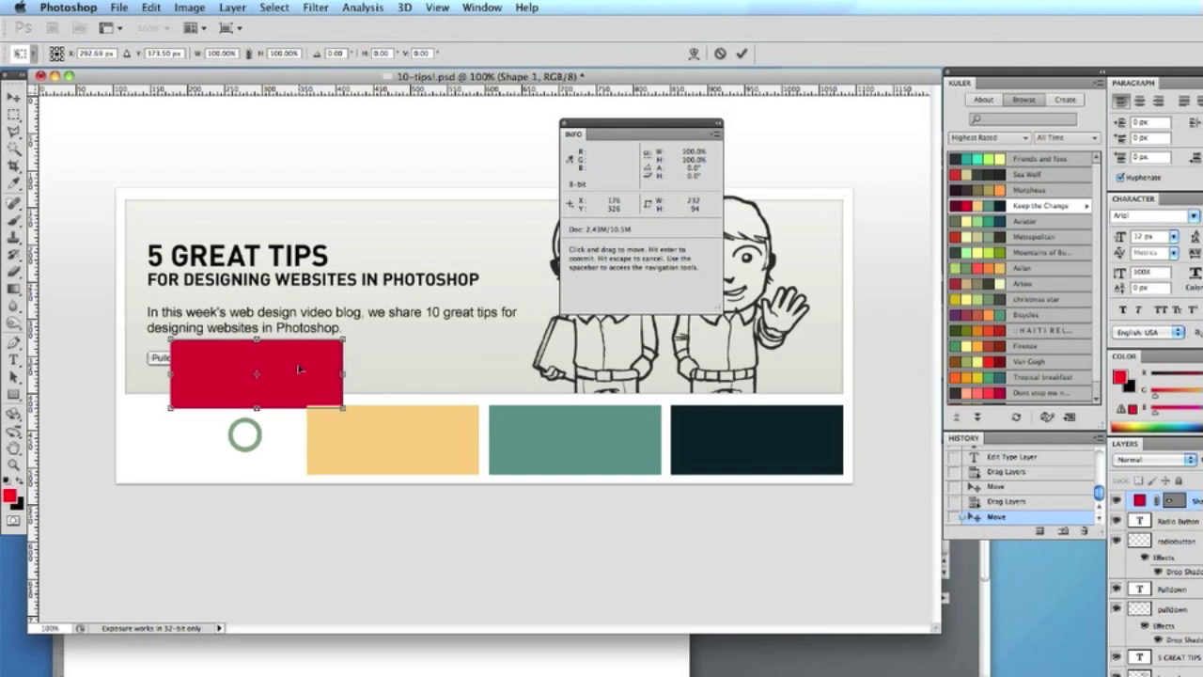
pyautogui.click(719, 54)
# Step: Draw a 498 × 256 px rectangular marquee over the heading, paragraph and form area
pyautogui.click(14, 115)
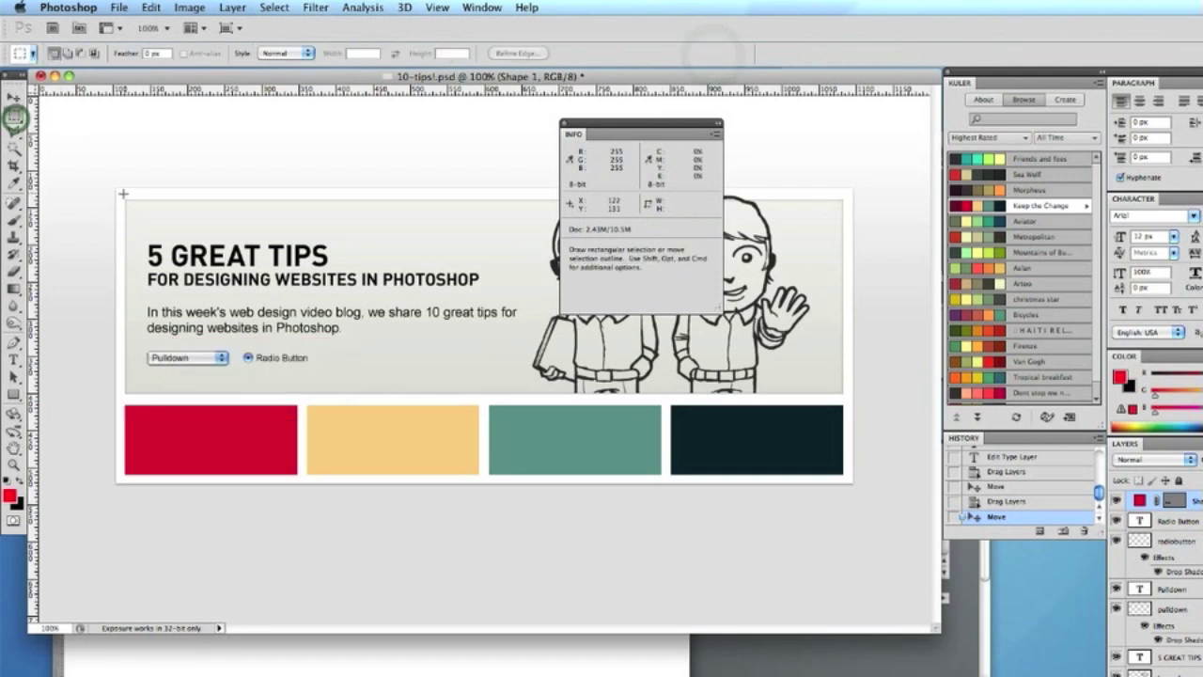
pyautogui.moveTo(123, 200); pyautogui.dragTo(285, 341)
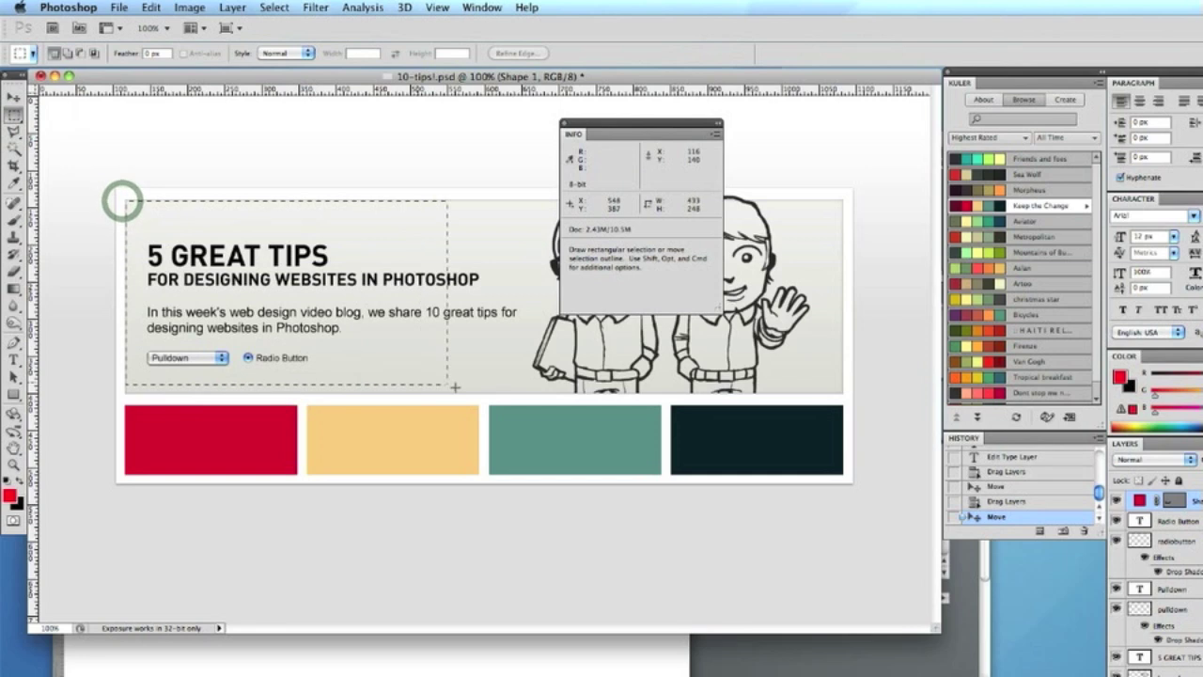
pyautogui.moveTo(455, 386); pyautogui.dragTo(345, 390)
pyautogui.moveTo(485, 395); pyautogui.dragTo(494, 390)
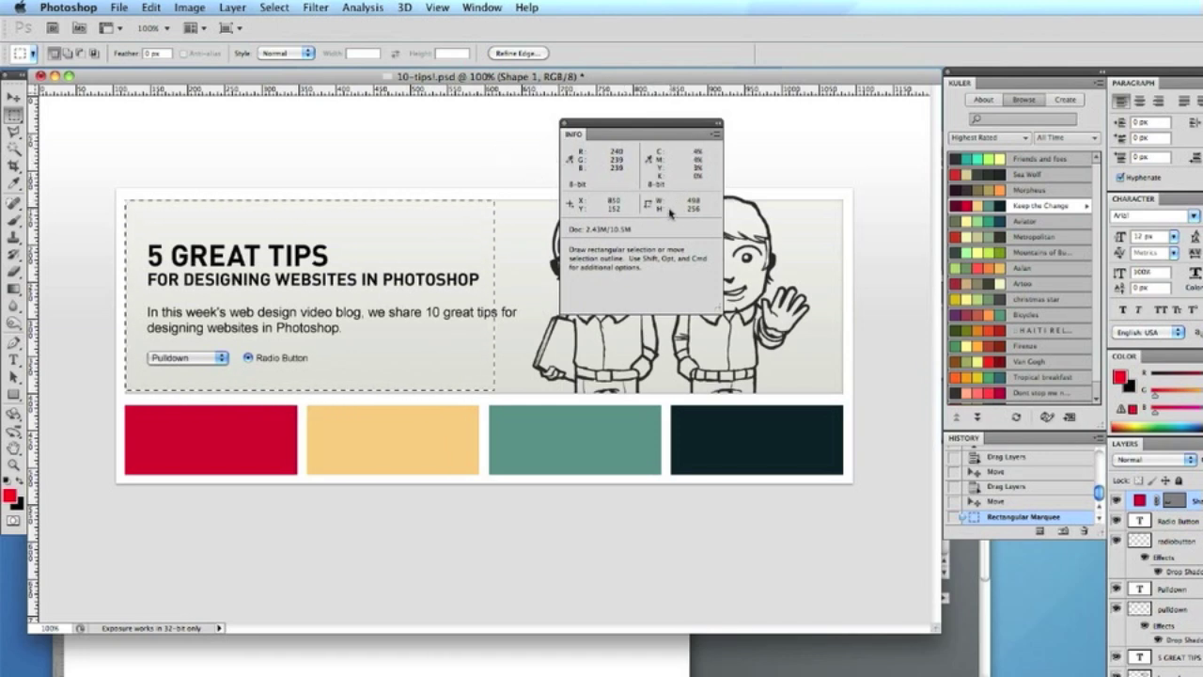
pyautogui.click(64, 11)
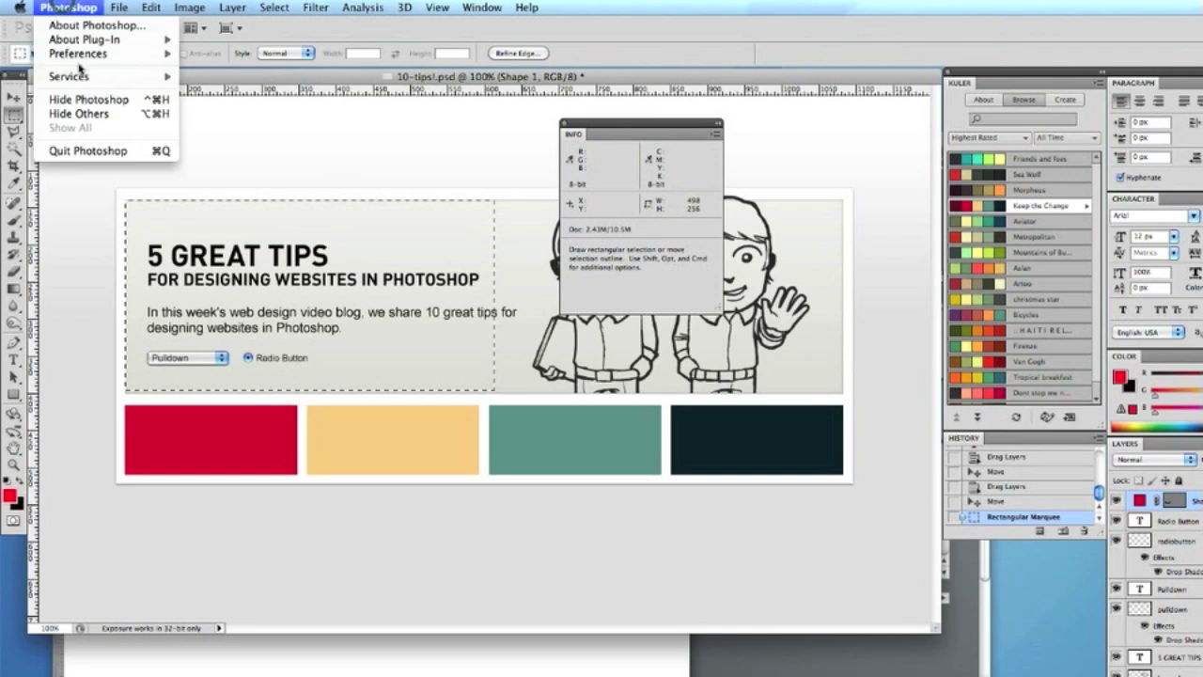
pyautogui.moveTo(91, 56)
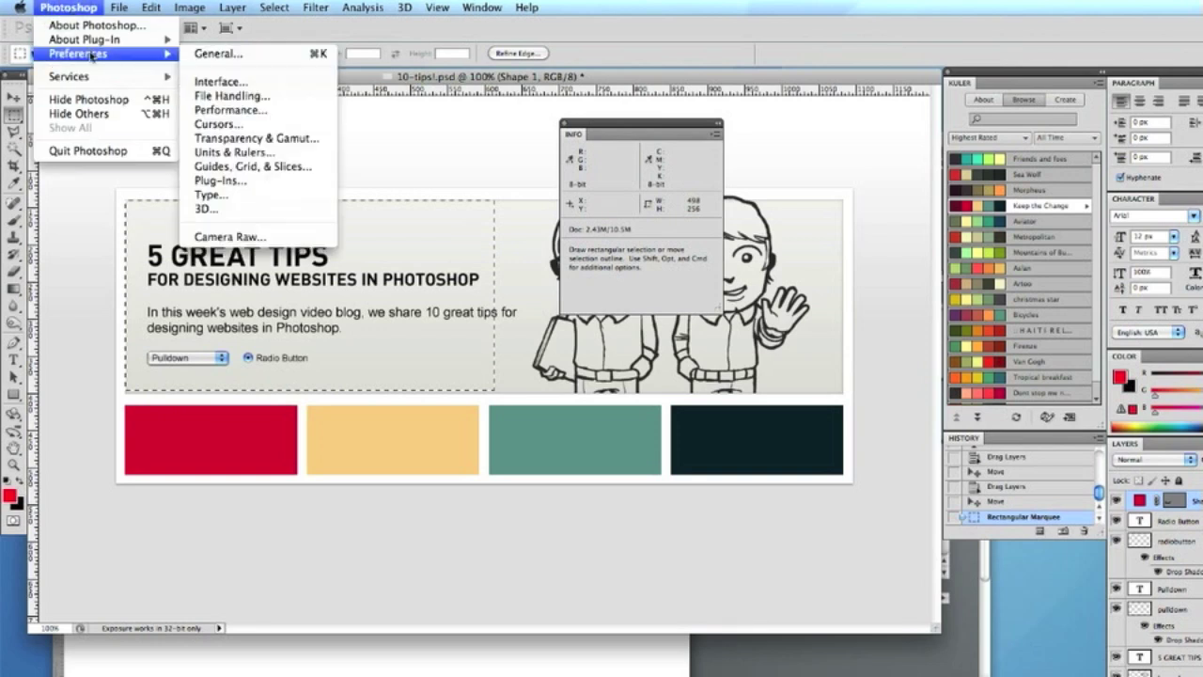
pyautogui.click(196, 152)
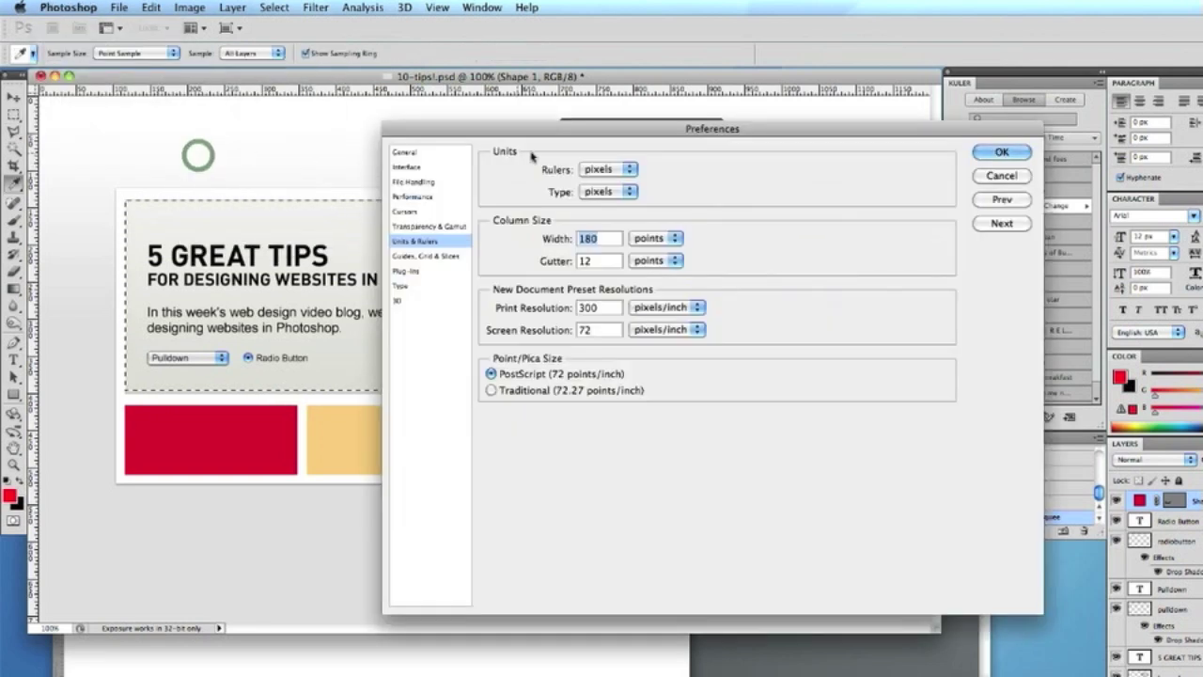
pyautogui.moveTo(540, 136); pyautogui.dragTo(270, 133)
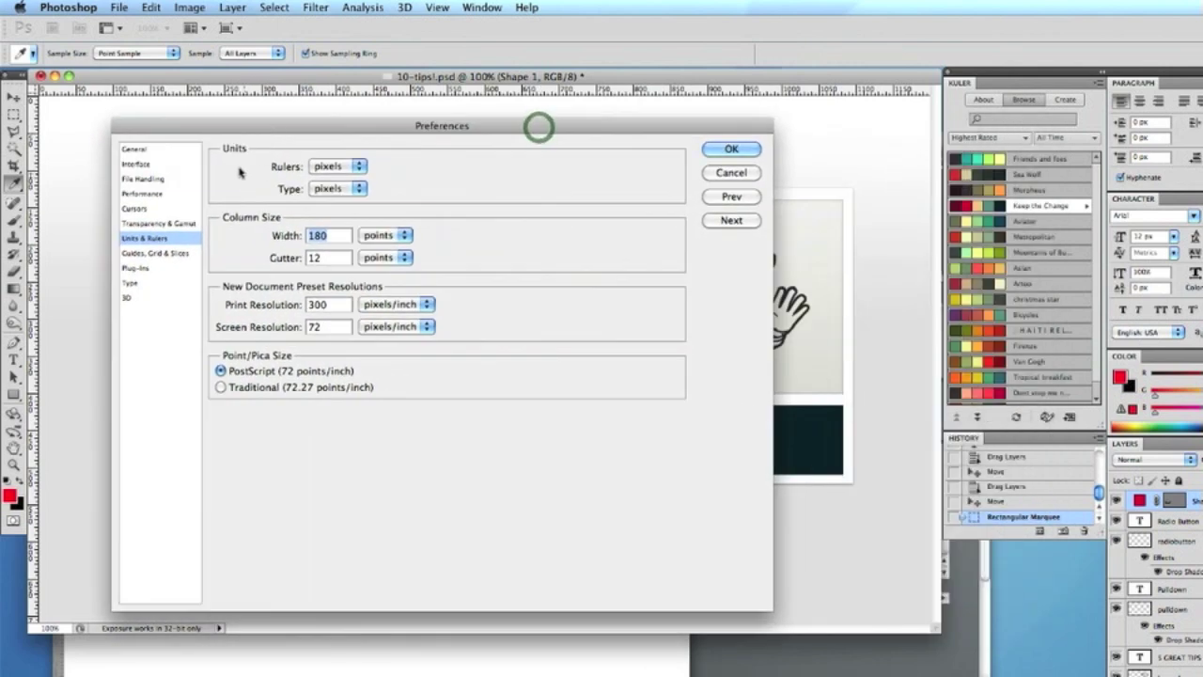
pyautogui.click(333, 167)
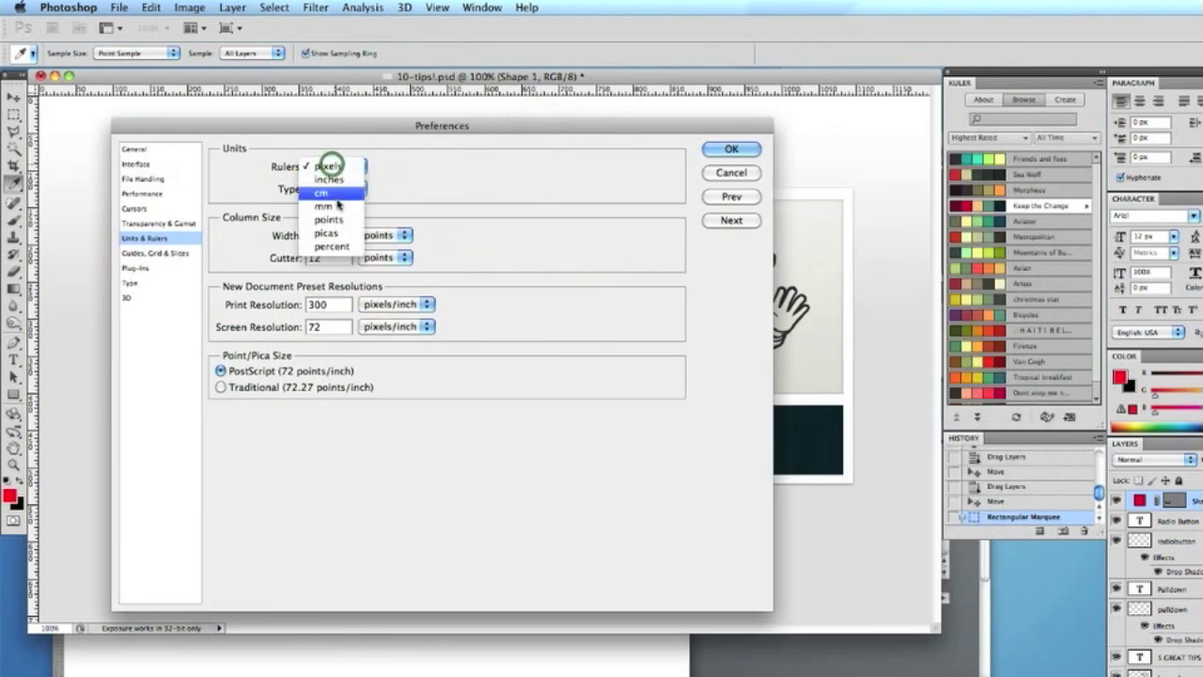
pyautogui.click(424, 169)
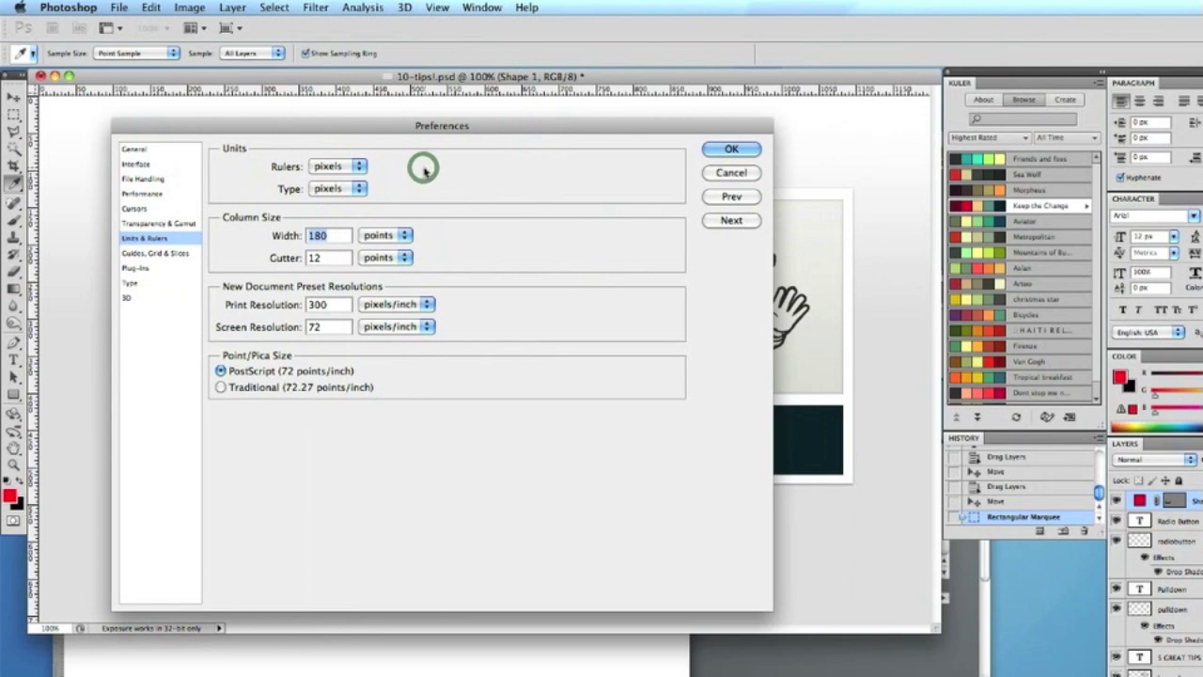
pyautogui.click(731, 173)
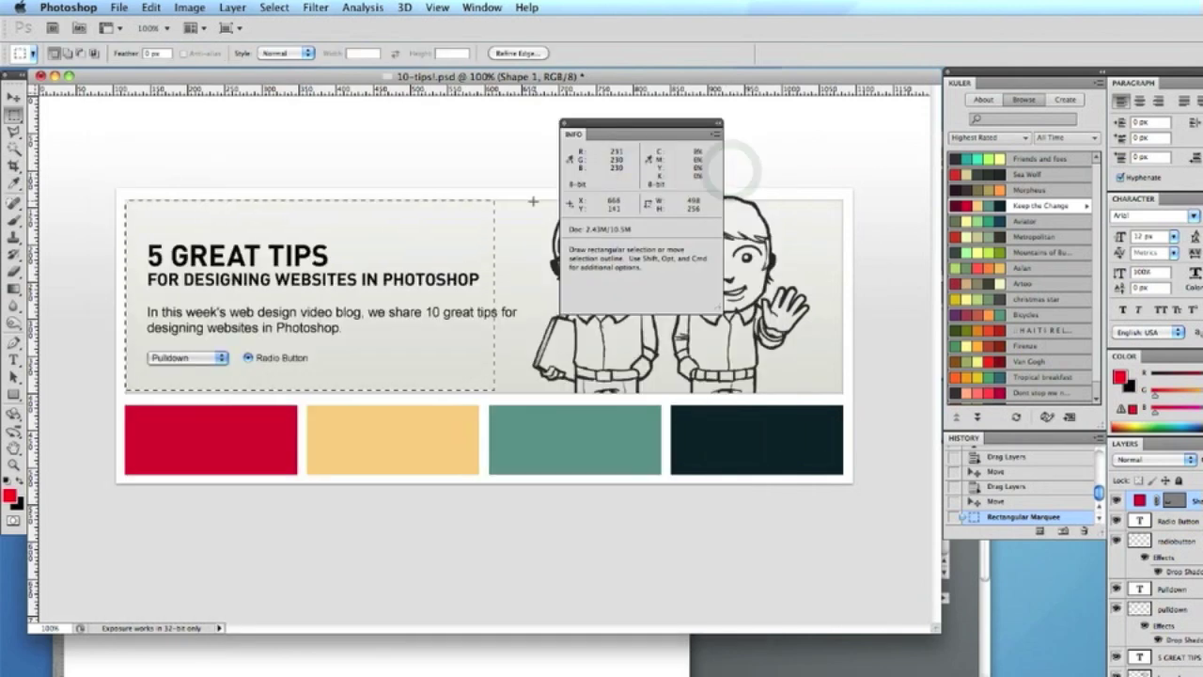